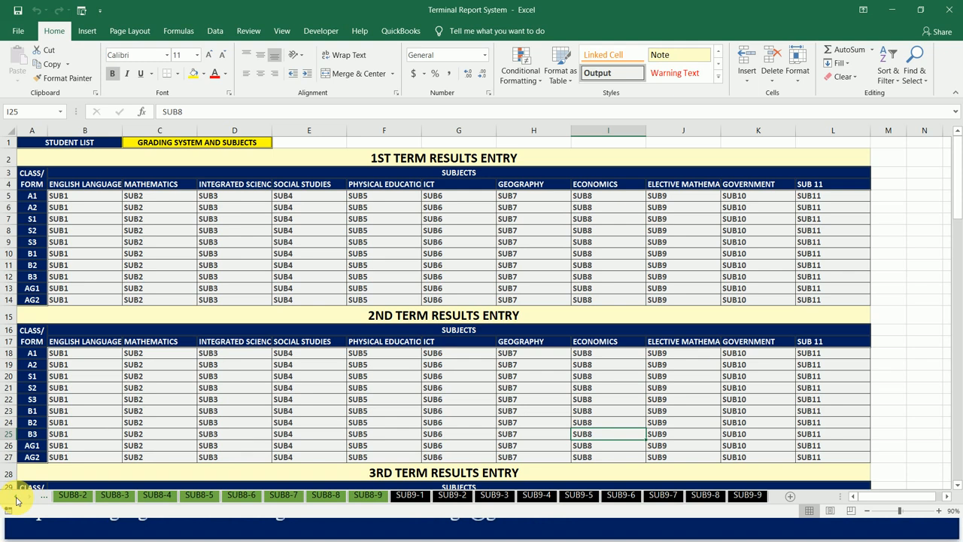
- Shorten the sheet tab area and insert a new blank worksheet directly after the DATA ENTRY sheet
ctrl+click(16, 500)
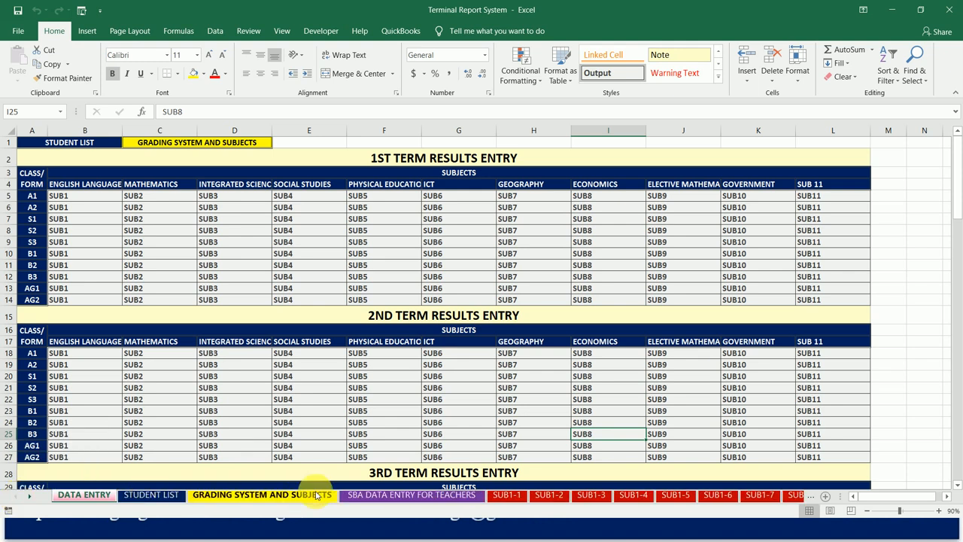
drag(845, 499, 599, 497)
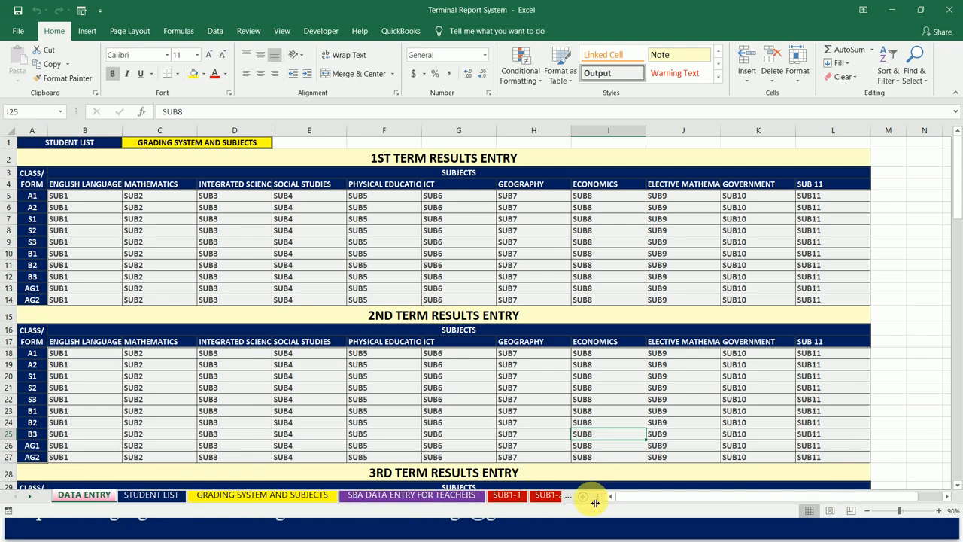
drag(595, 503, 520, 501)
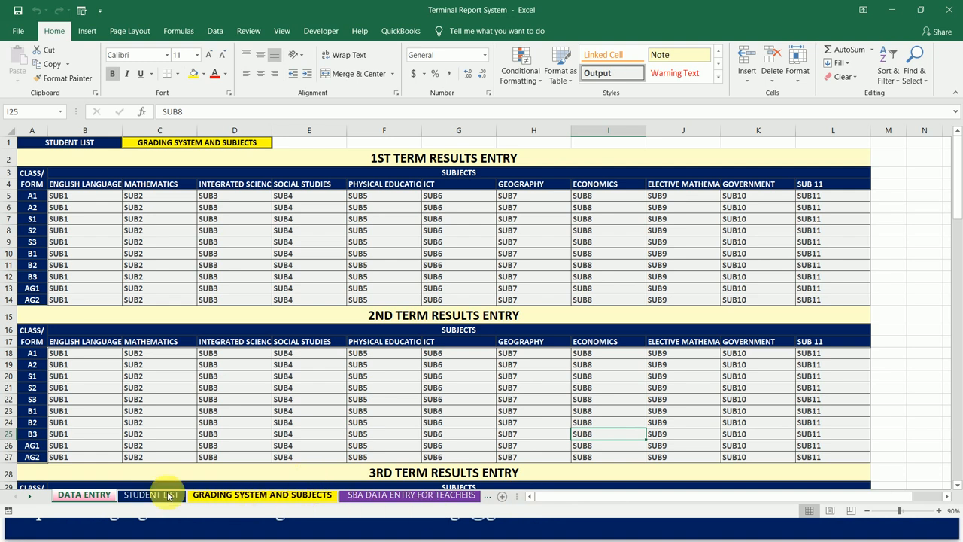
click(504, 497)
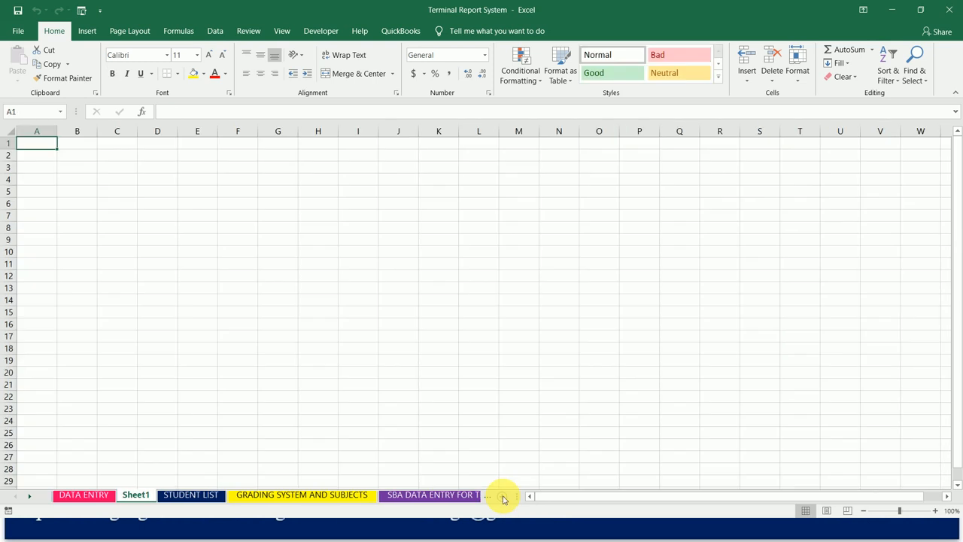
- Rename the new worksheet DATA ENTRY-1
double_click(138, 495)
text(DATA ENTRY)
click(104, 505)
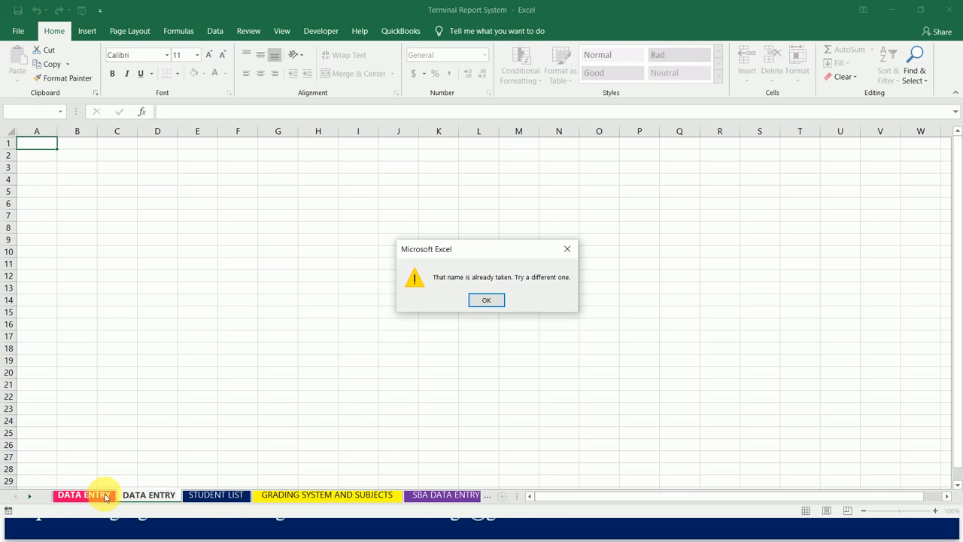
click(487, 300)
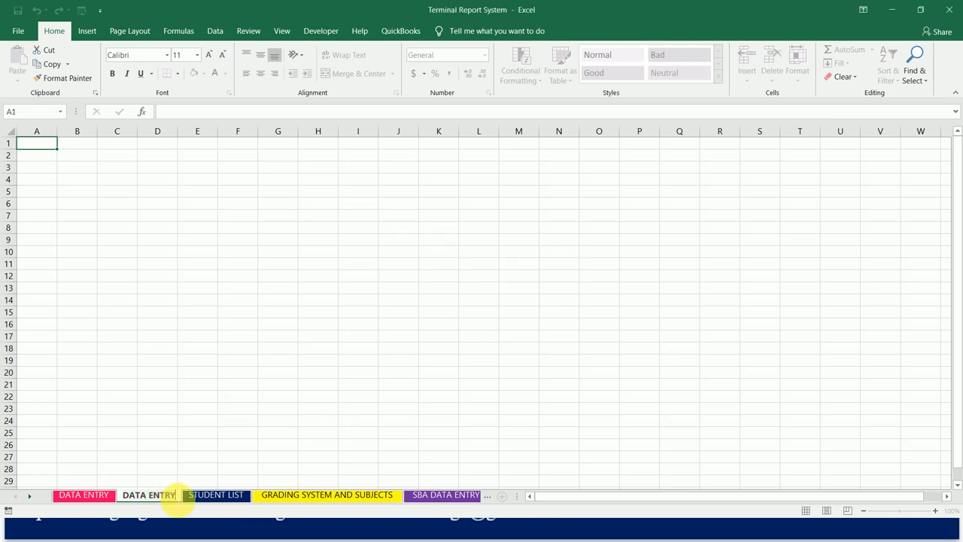
text(-1)
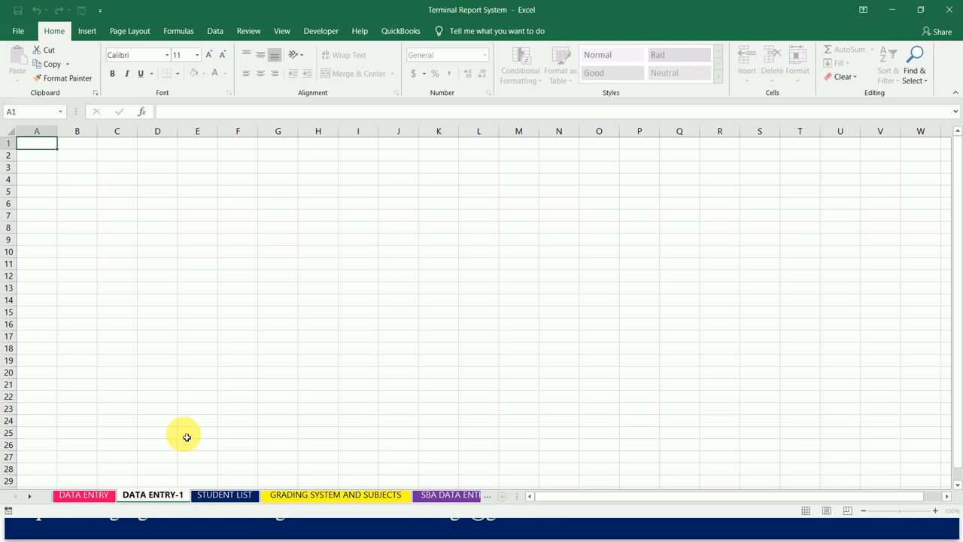
click(185, 435)
- Compare DATA ENTRY with the blank DATA ENTRY-1 sheet and follow its links to the student list and the grading system and subjects
click(80, 498)
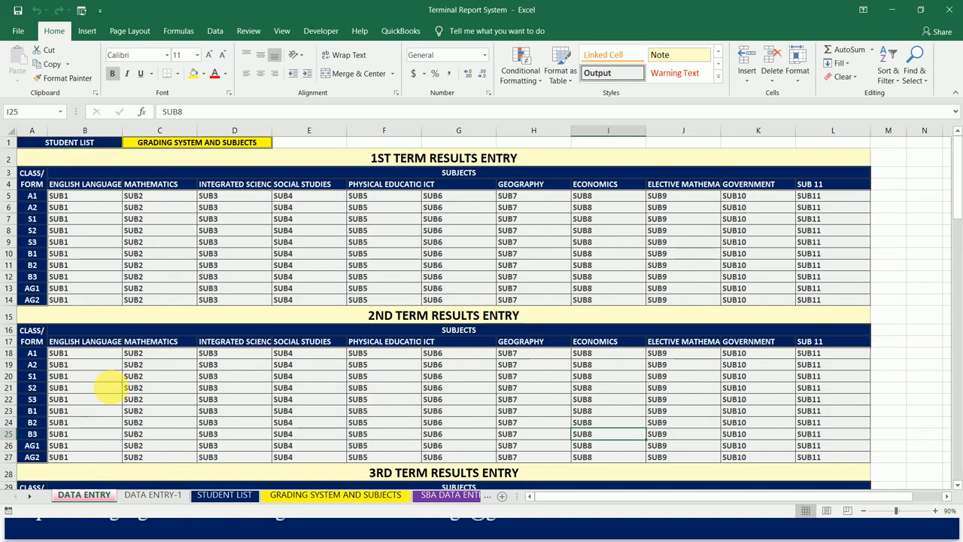
click(150, 496)
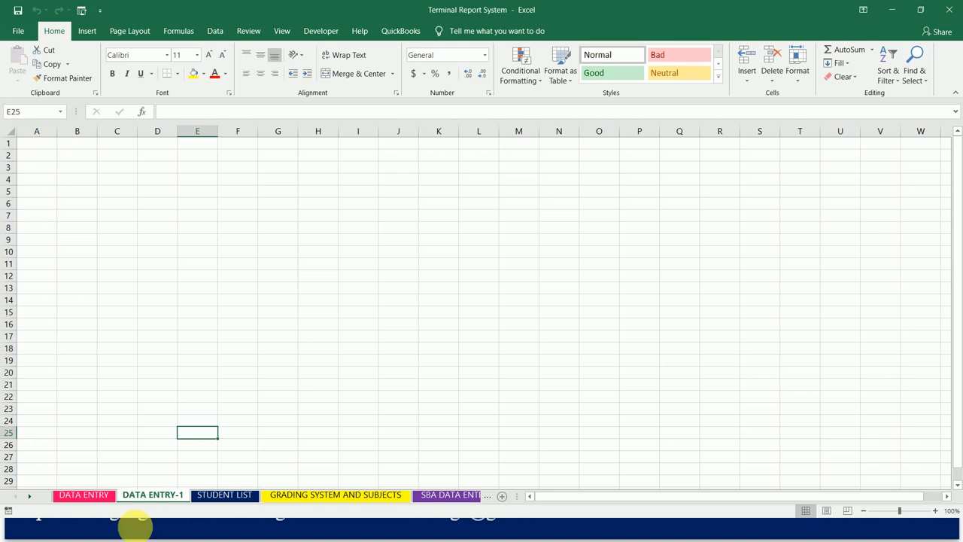
click(94, 495)
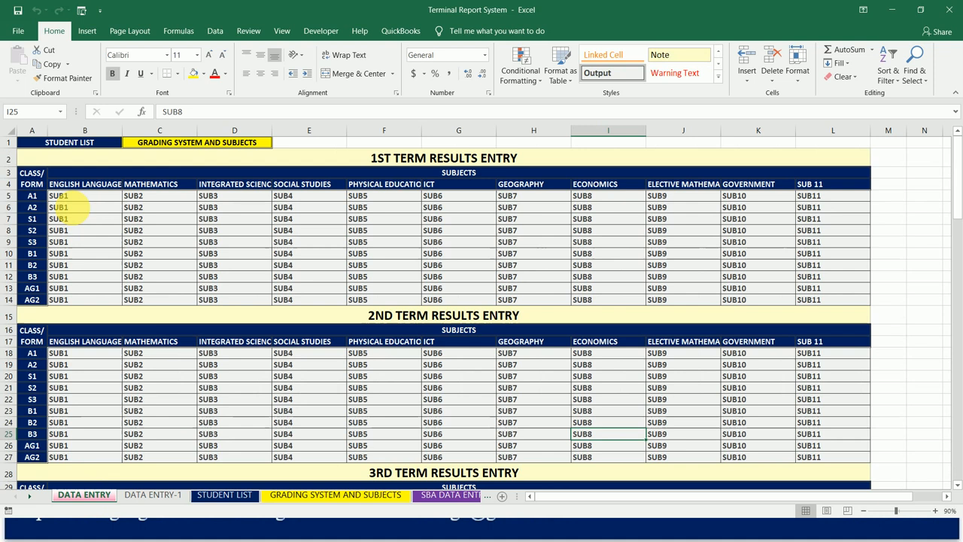
click(71, 148)
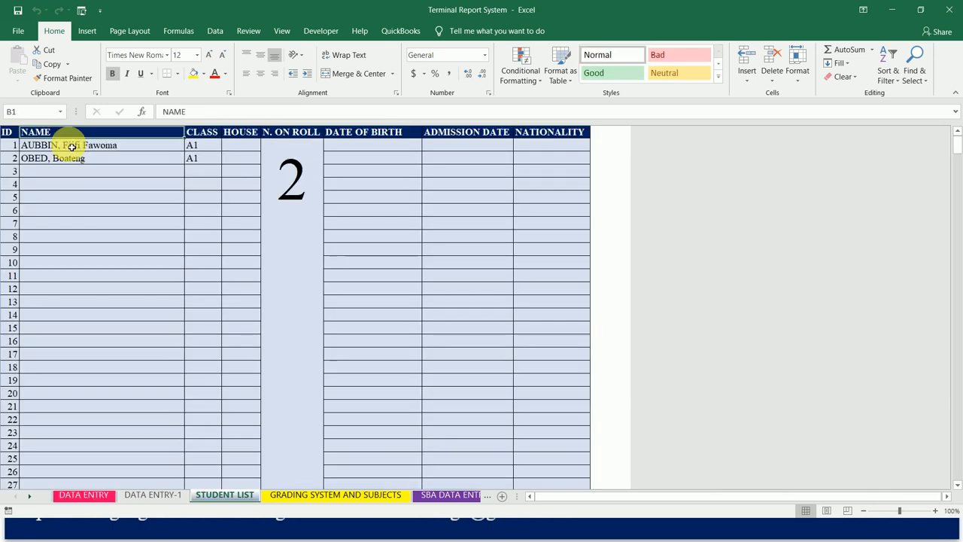
click(82, 495)
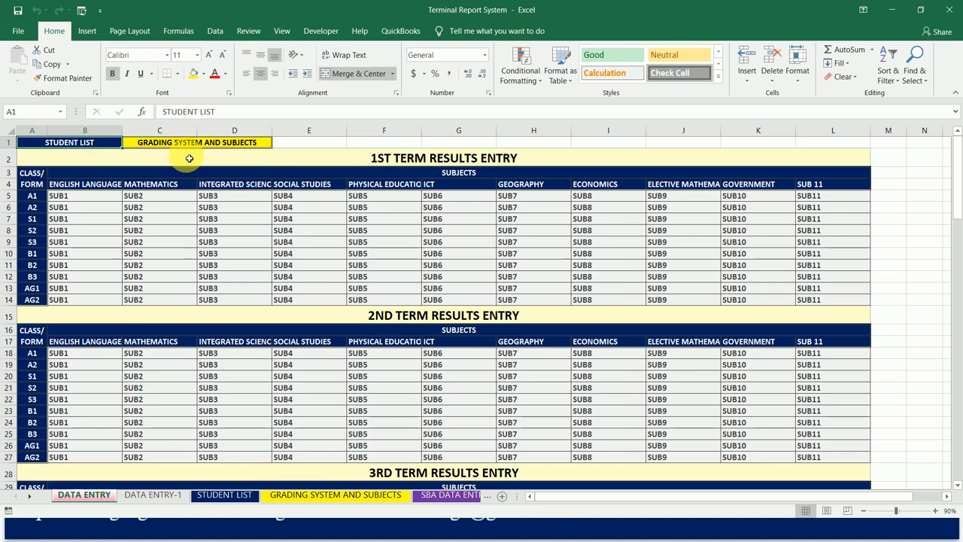
click(206, 146)
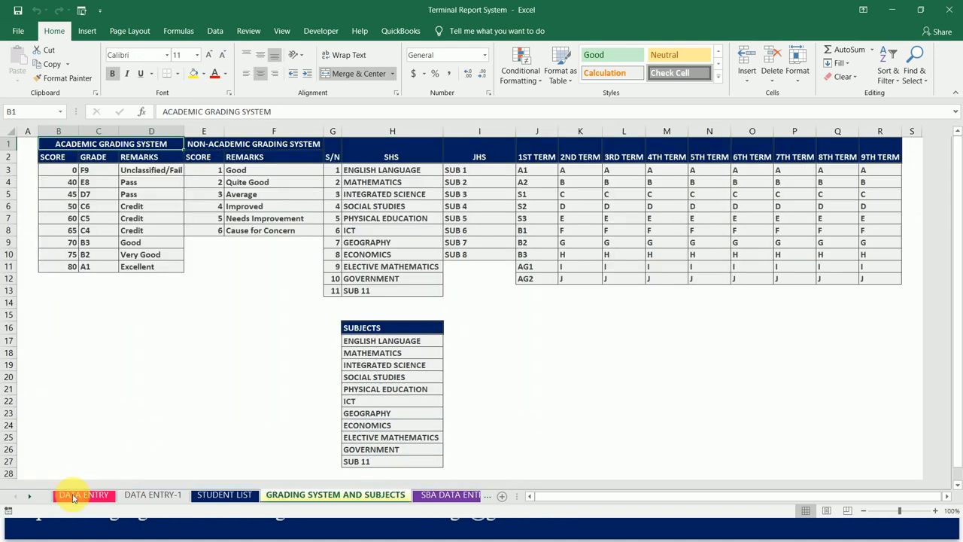
click(147, 500)
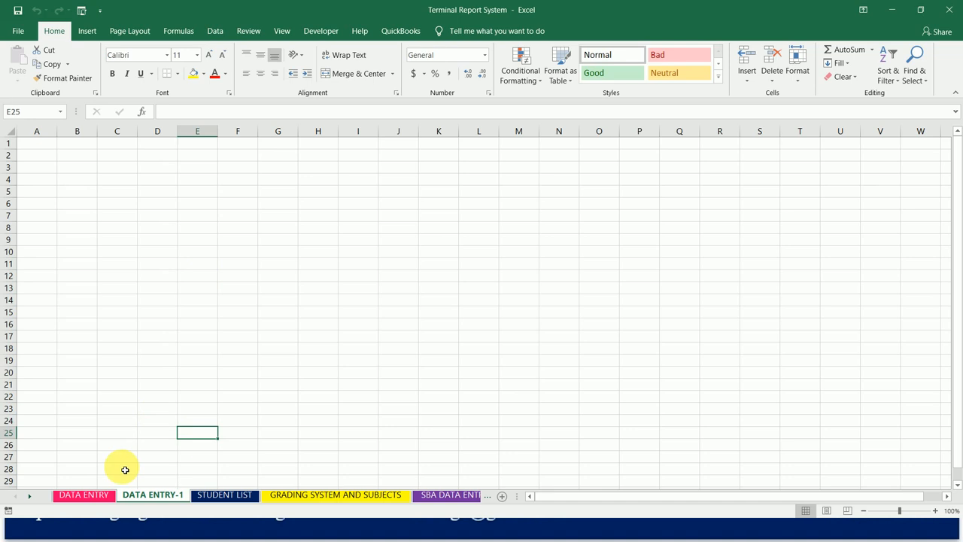
click(84, 497)
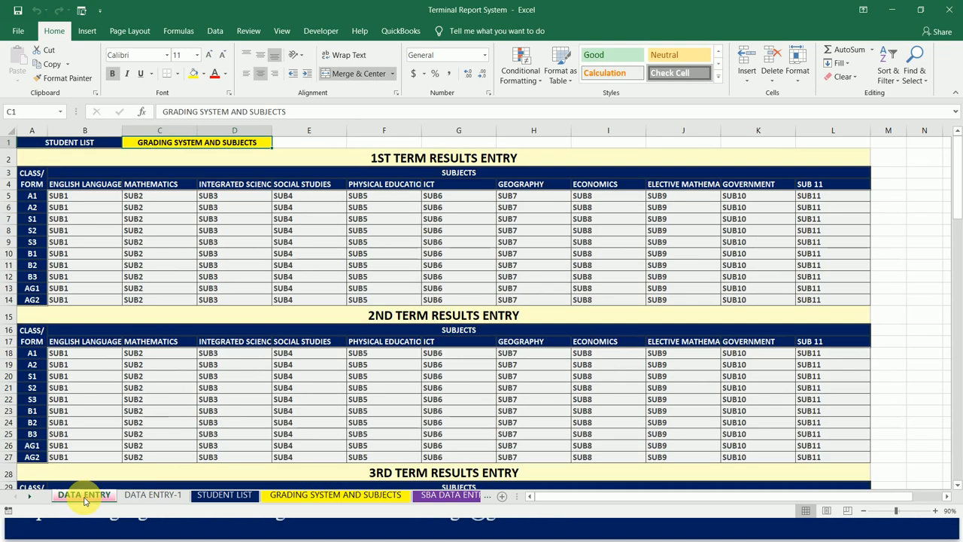
- On DATA ENTRY-1, enter STUDENT LIST in A1 and GRADING SYSTEM in B1, and fit the column widths to the text
click(154, 495)
click(46, 147)
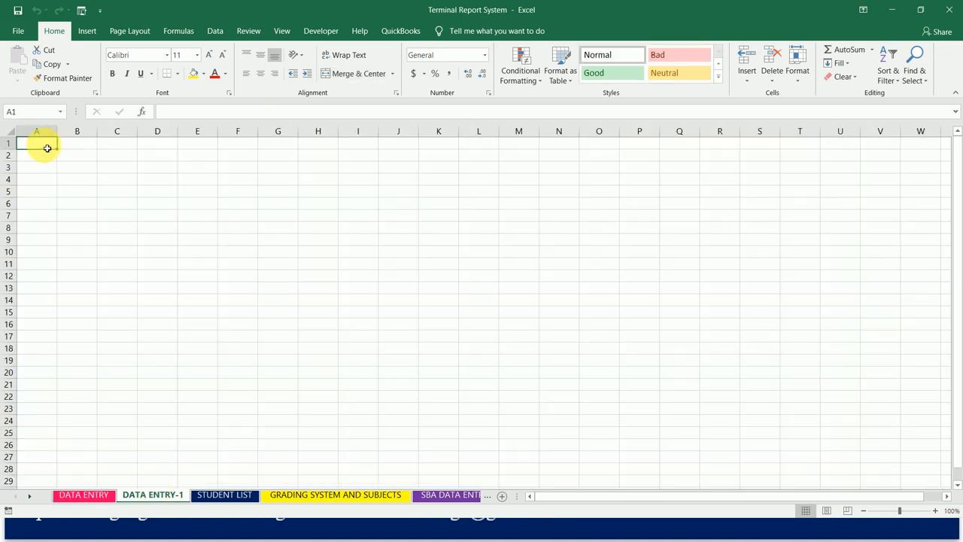
text(STUDENT LIST)
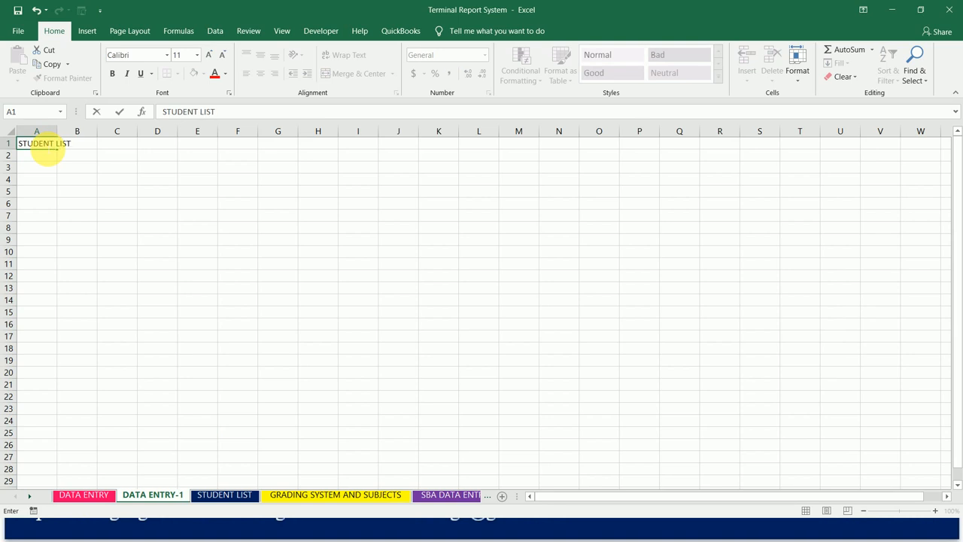
key(Tab)
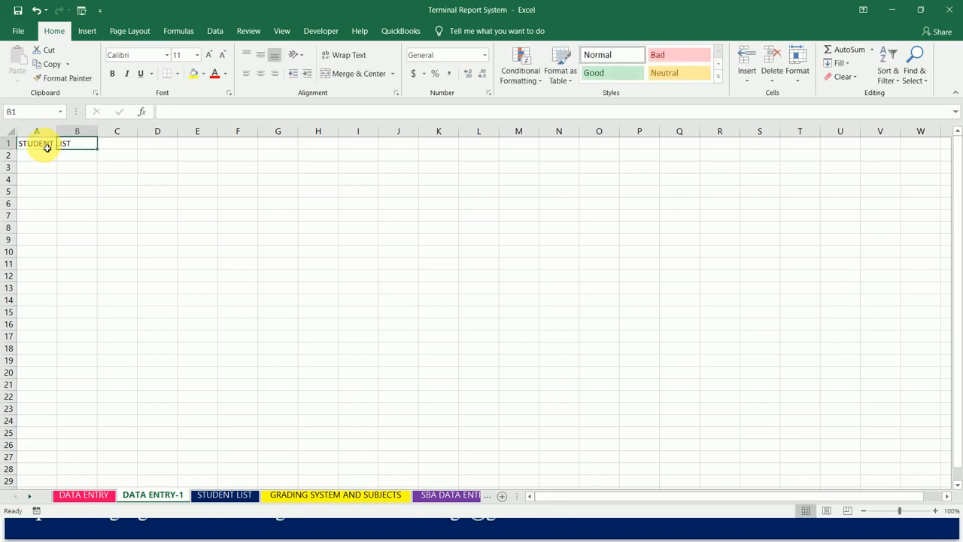
text(GRADING)
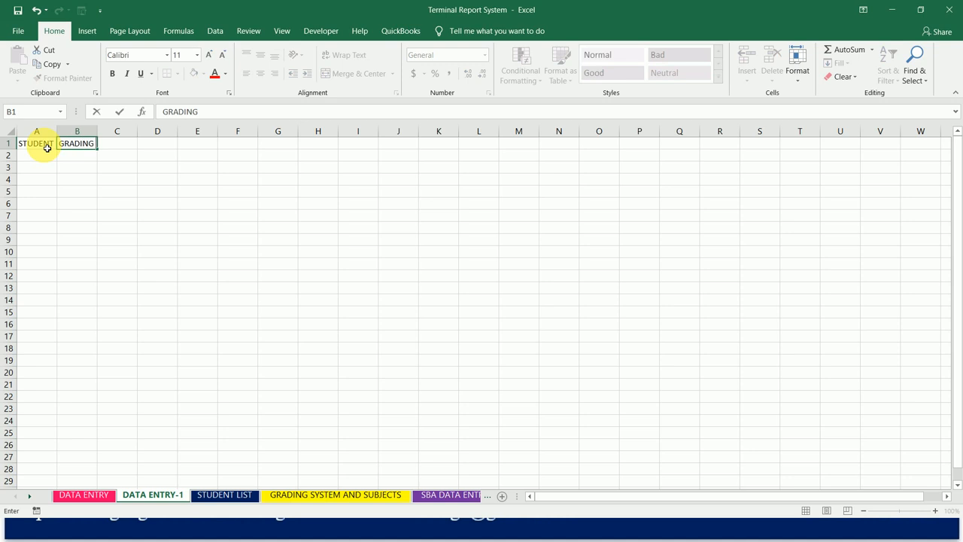
key(Return)
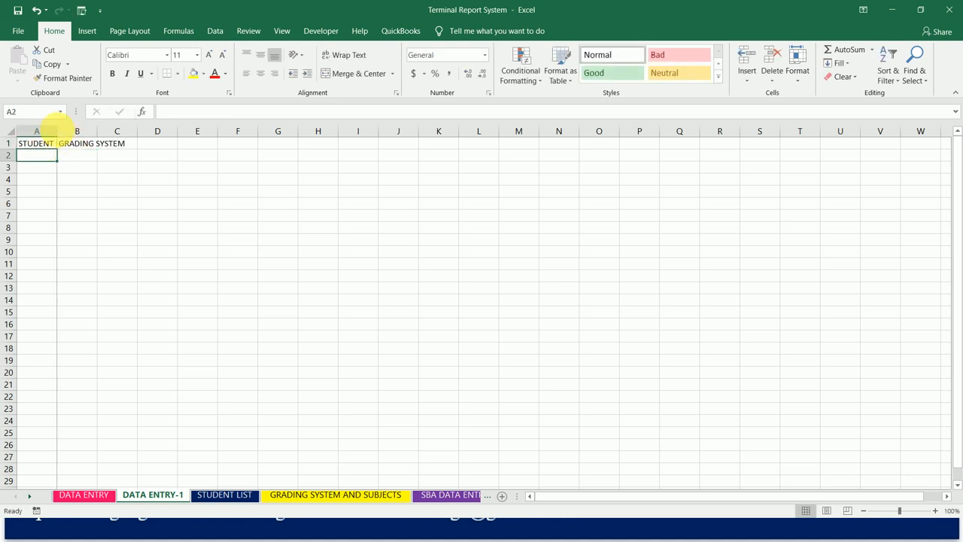
double_click(62, 133)
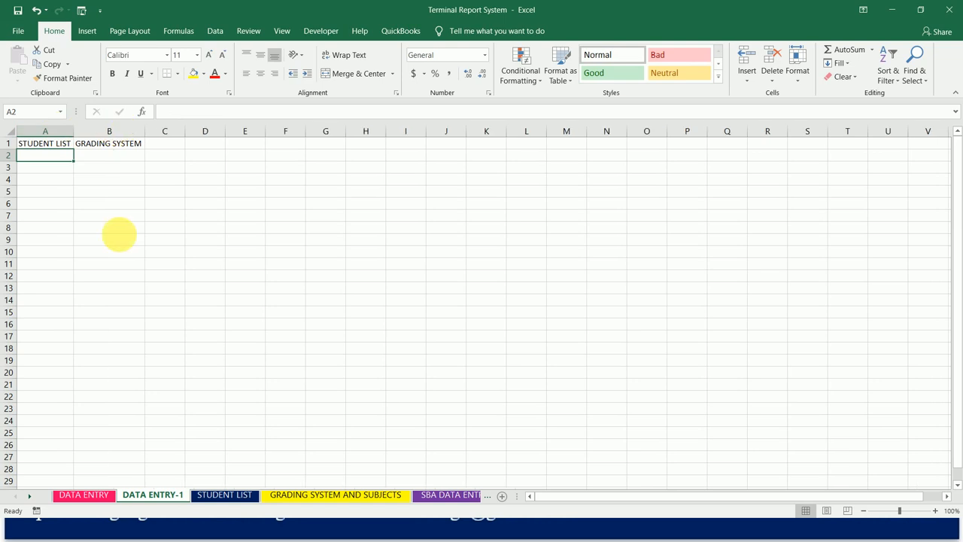
- Check the heading on DATA ENTRY and enter 1ST TERM RESULT ENTRY in cell B2 of DATA ENTRY-1
click(98, 494)
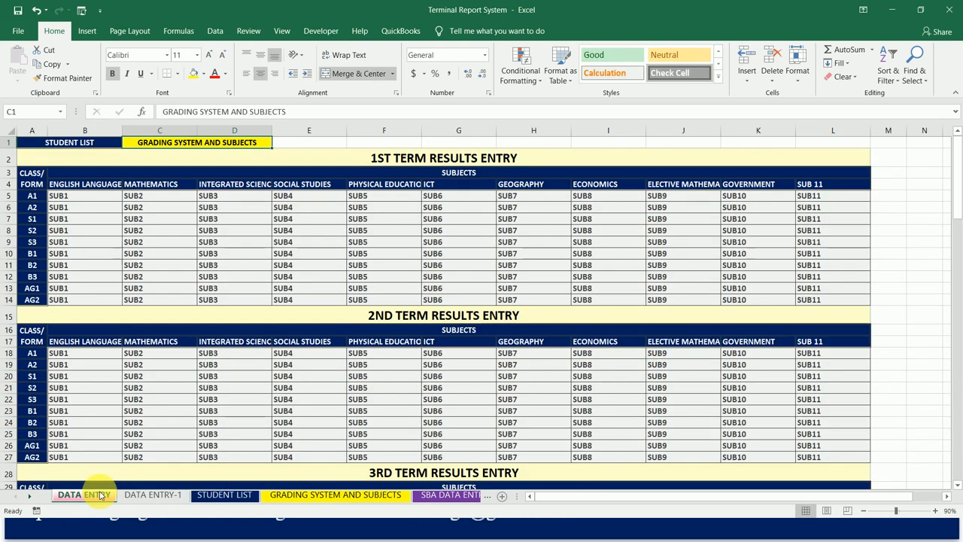
click(153, 495)
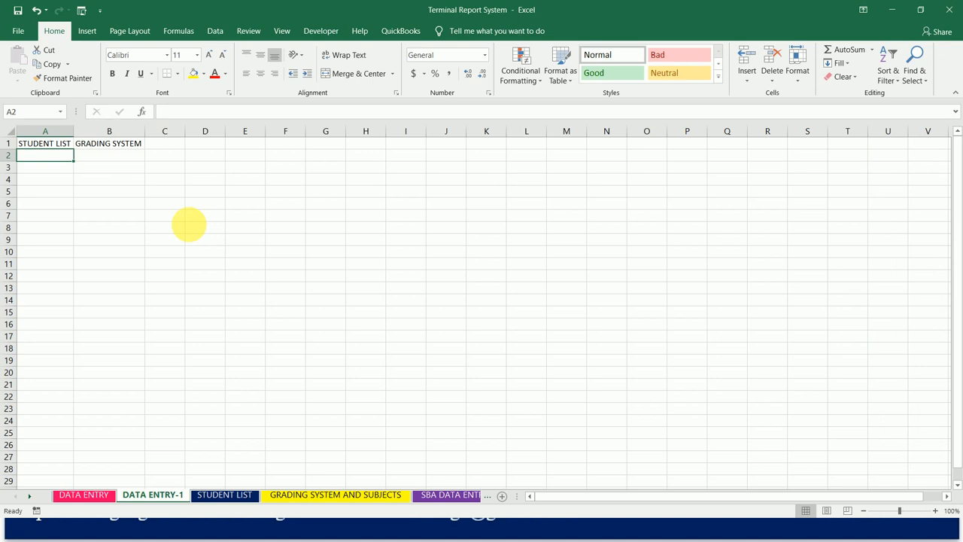
click(132, 160)
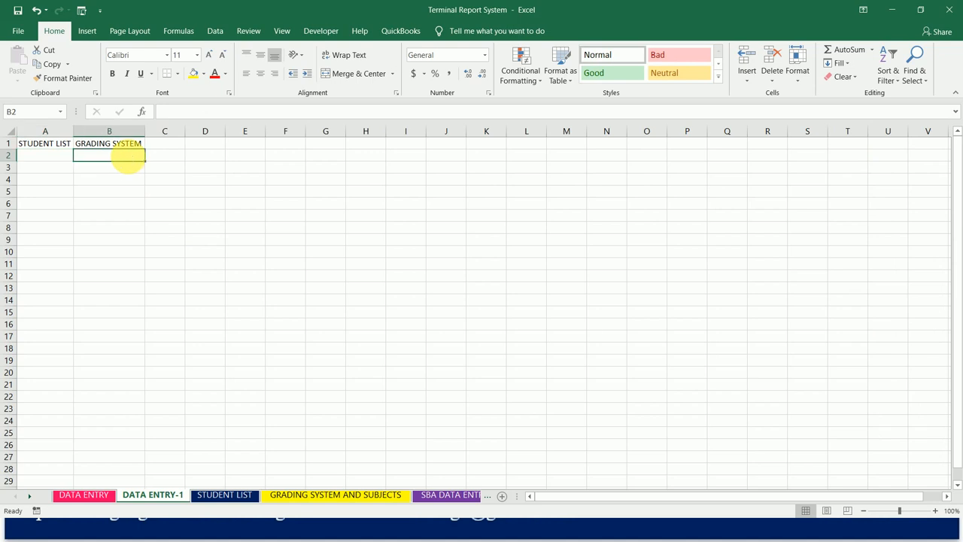
text(1ST TERM)
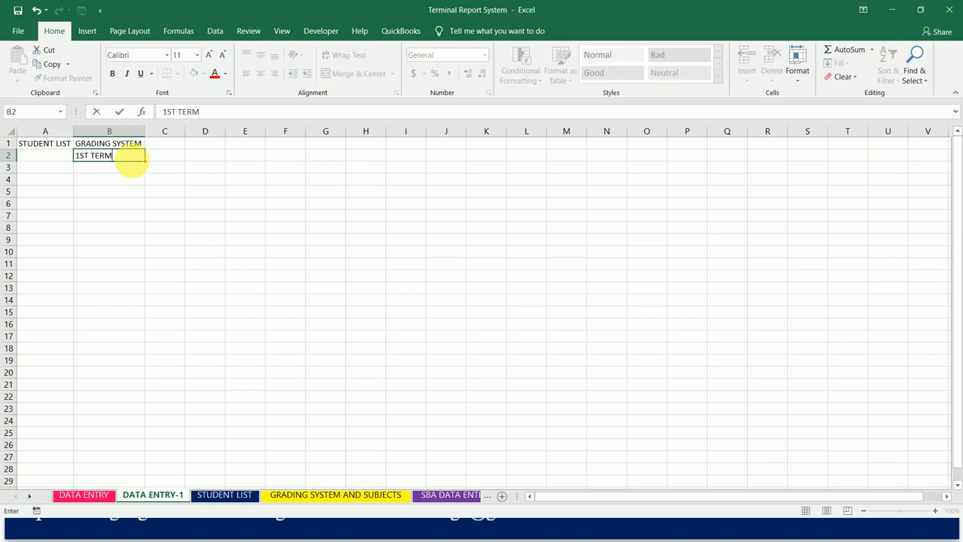
text( RESULT ENTRY)
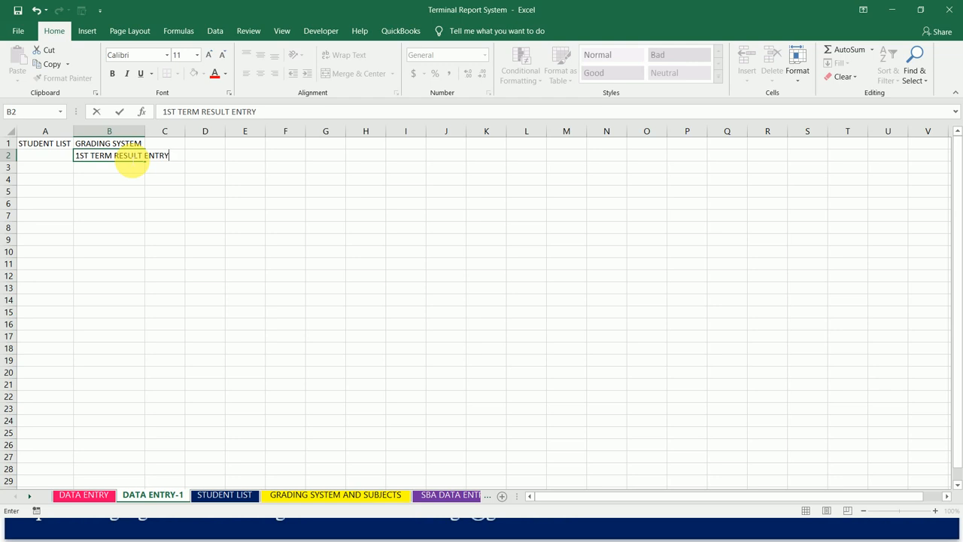
key(Return)
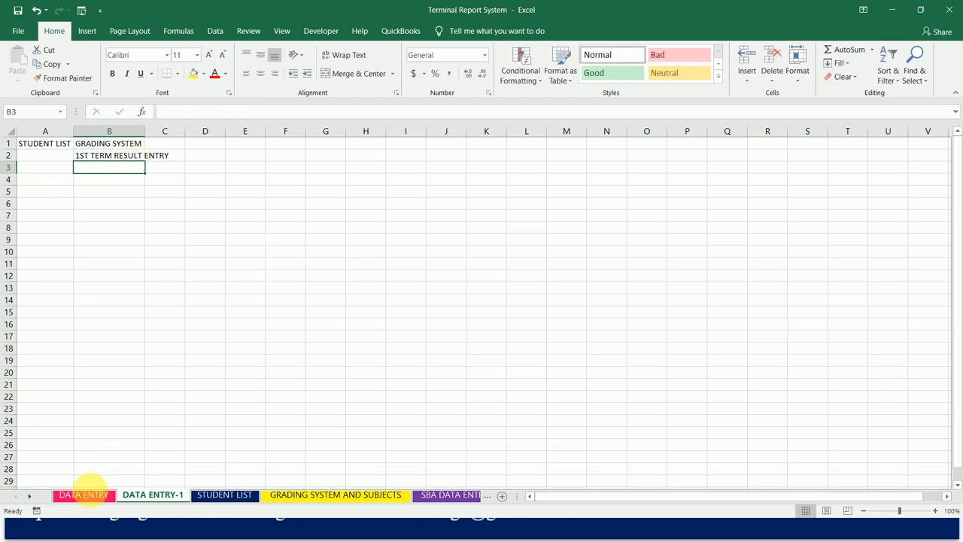
- Check the row header on DATA ENTRY and enter CLASS/FORM in cell A2 of DATA ENTRY-1
click(85, 495)
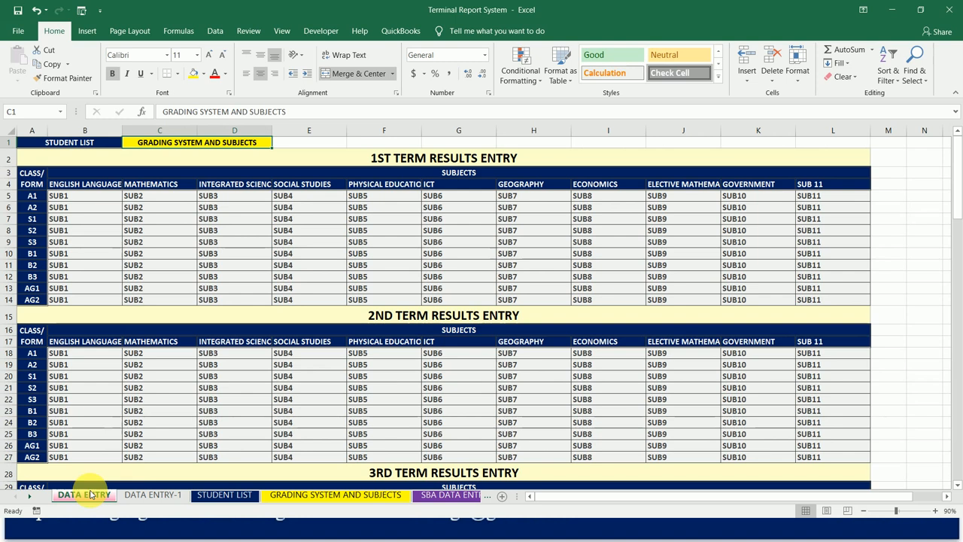
click(143, 500)
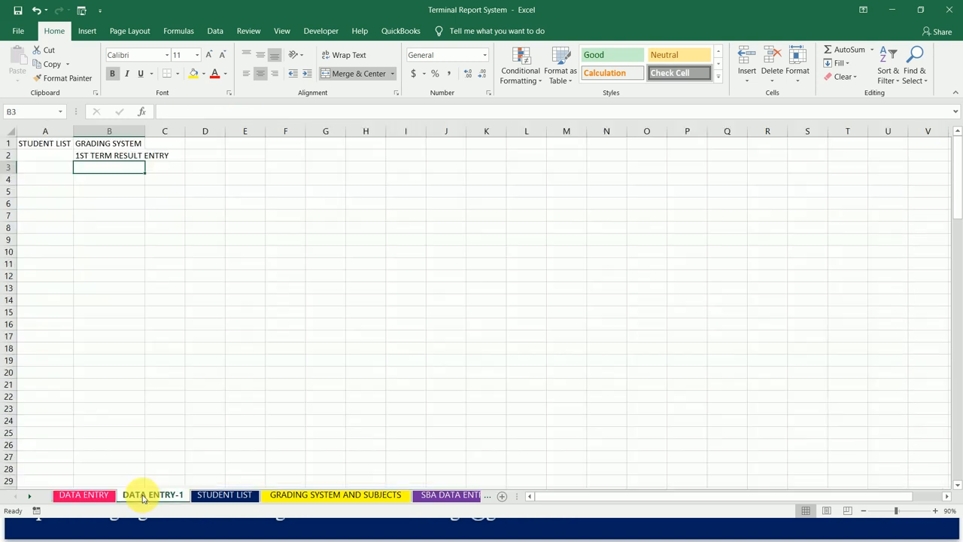
click(54, 167)
click(53, 158)
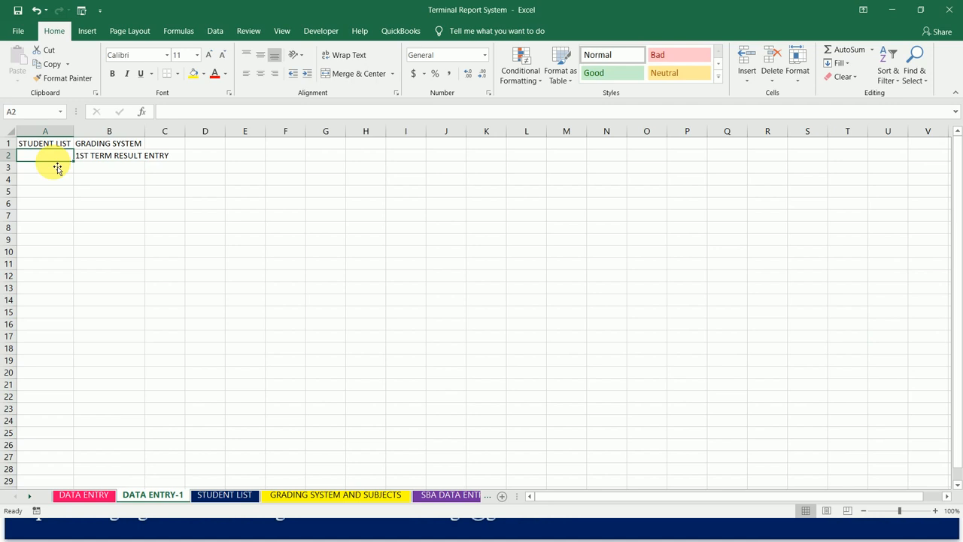
text(CLASS/FORM)
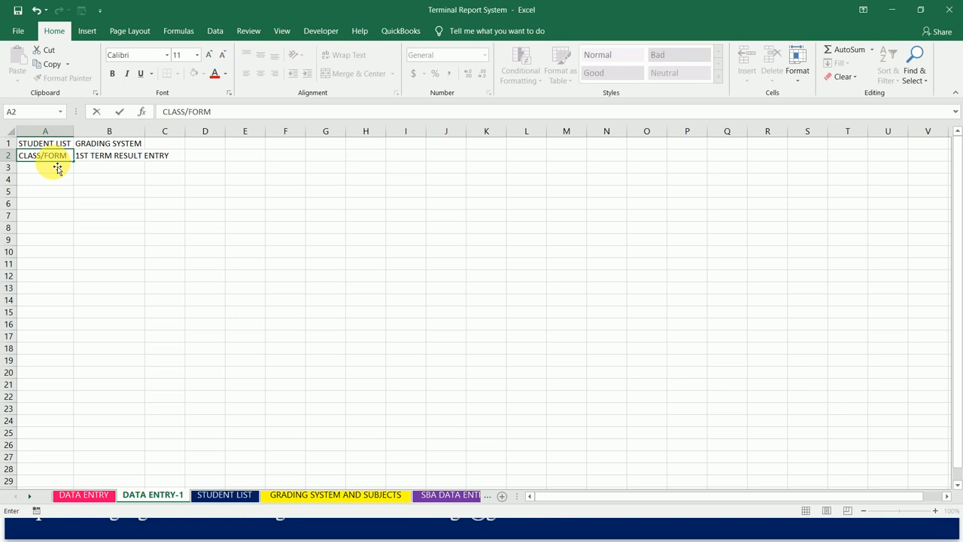
key(Return)
key(Up)
key(Right)
key(Down)
key(Left)
key(Right)
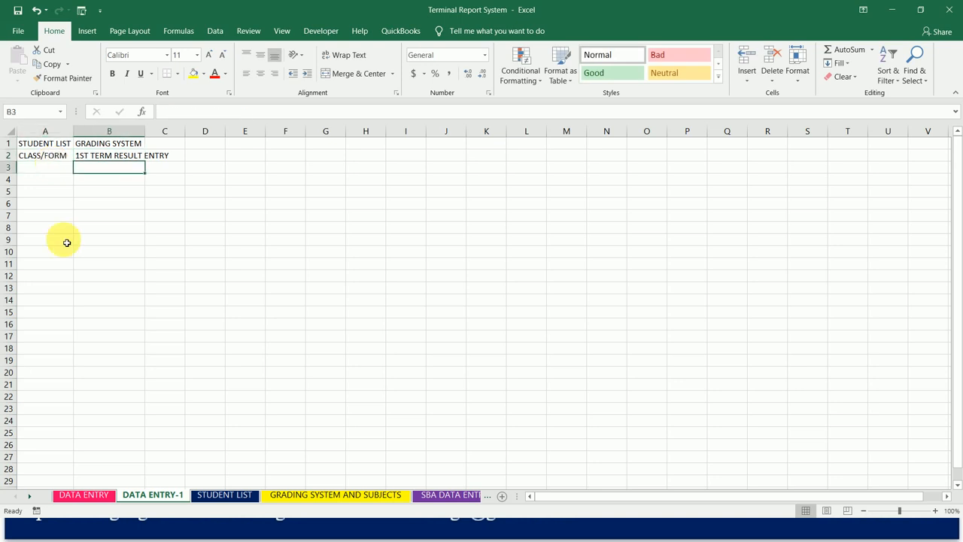
- Check the layout on DATA ENTRY and move CLASS/FORM from A2 to A3 on DATA ENTRY-1
click(93, 498)
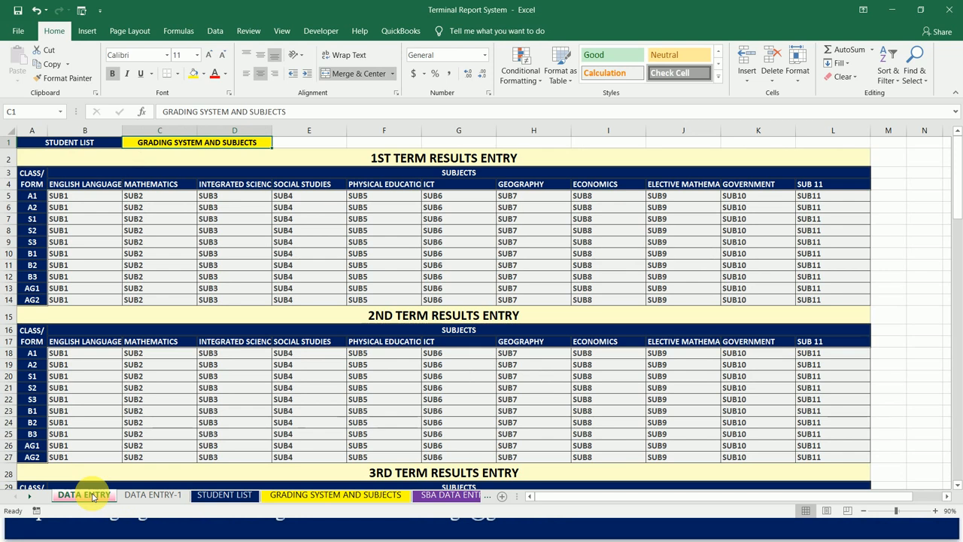
click(151, 496)
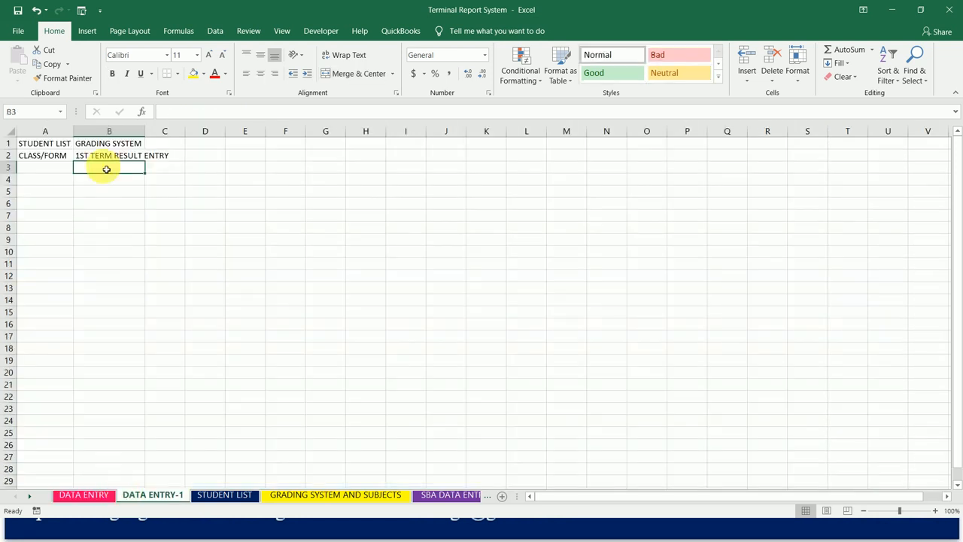
click(65, 155)
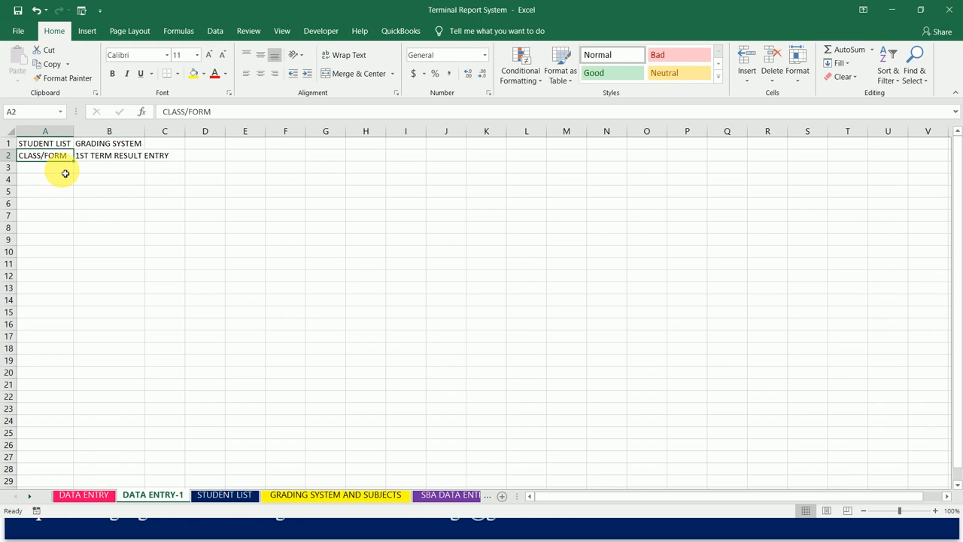
key(ctrl+c)
click(56, 168)
click(65, 155)
click(61, 169)
key(Return)
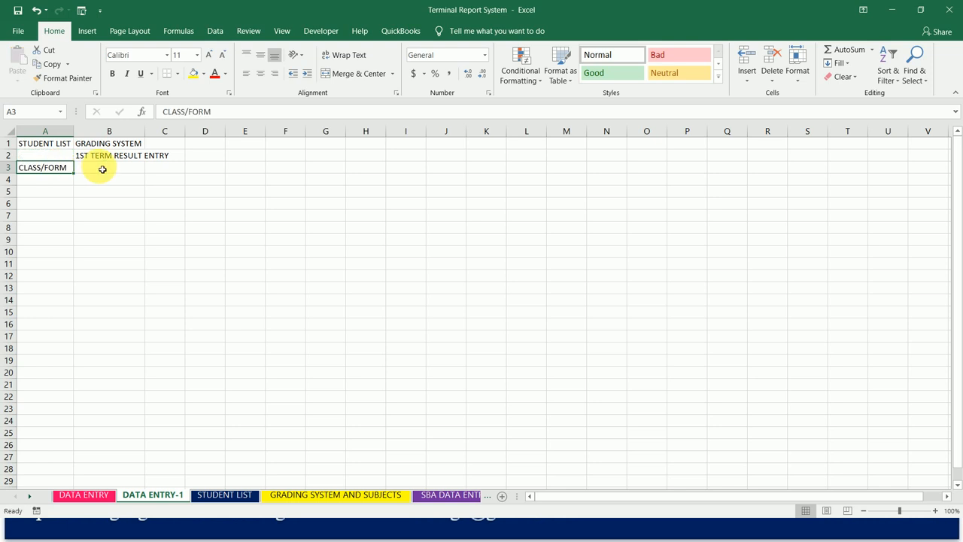
- Enter the heading SUBJECTS in cell B3 of DATA ENTRY-1
click(102, 169)
text(SUBJECTS)
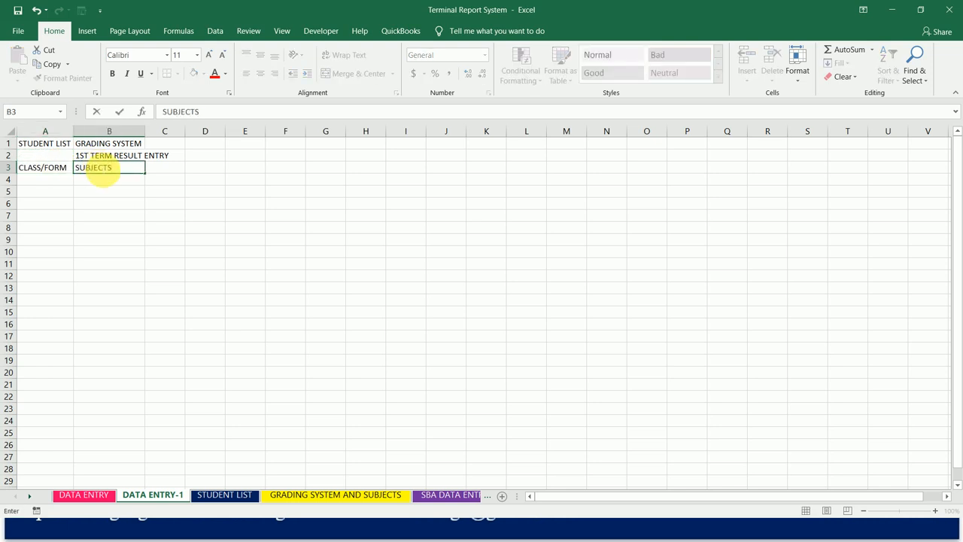
key(Return)
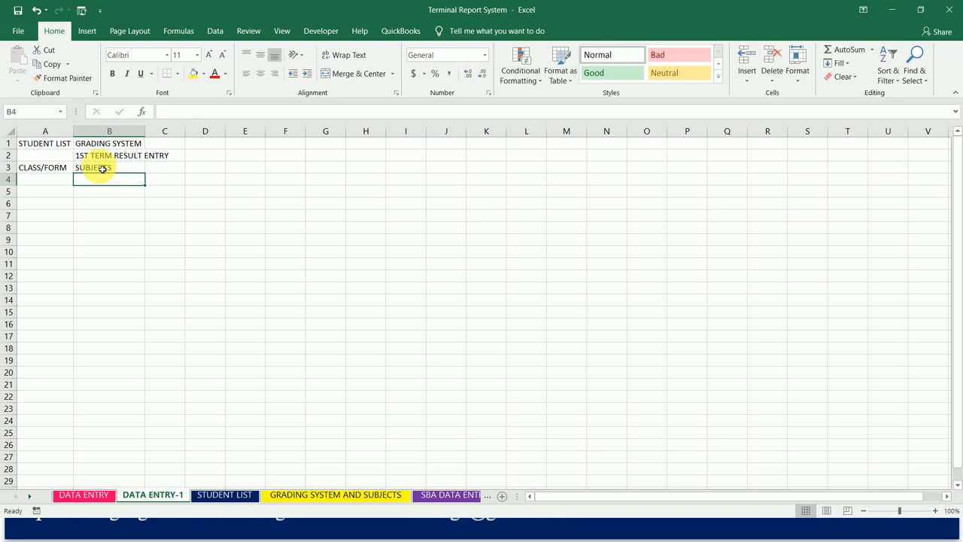
- Enter SUB1 in cell B4 and extend the series across the row to SUB11 in L4
text(SU)
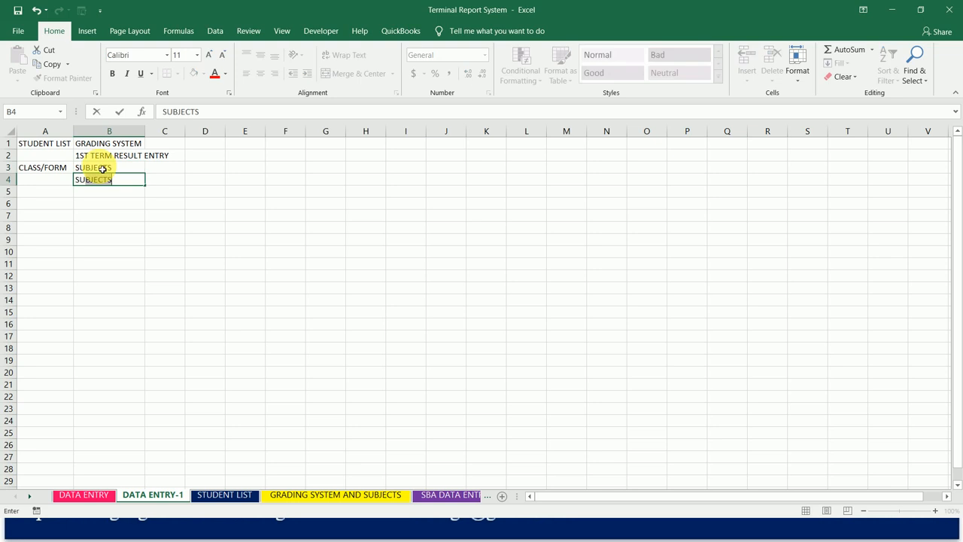
text(B1)
key(Return)
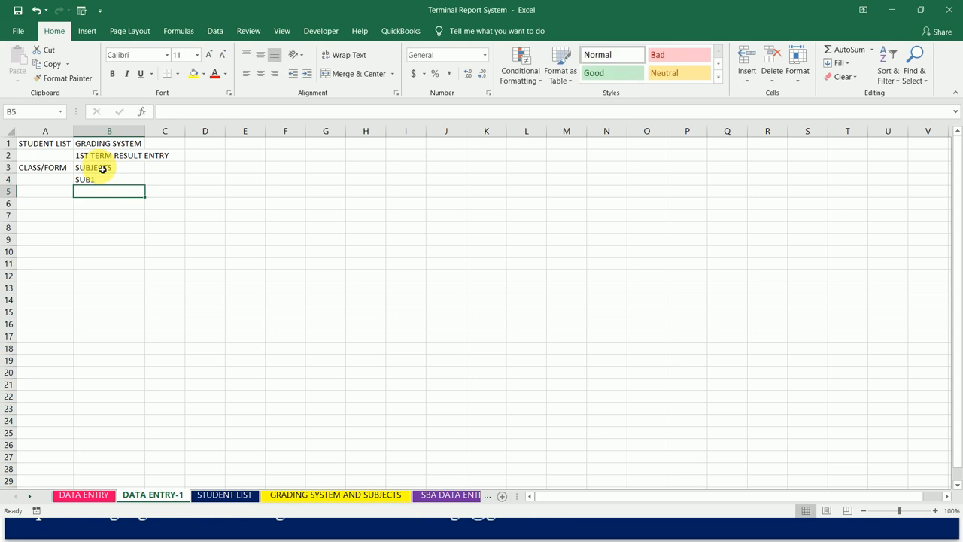
click(110, 183)
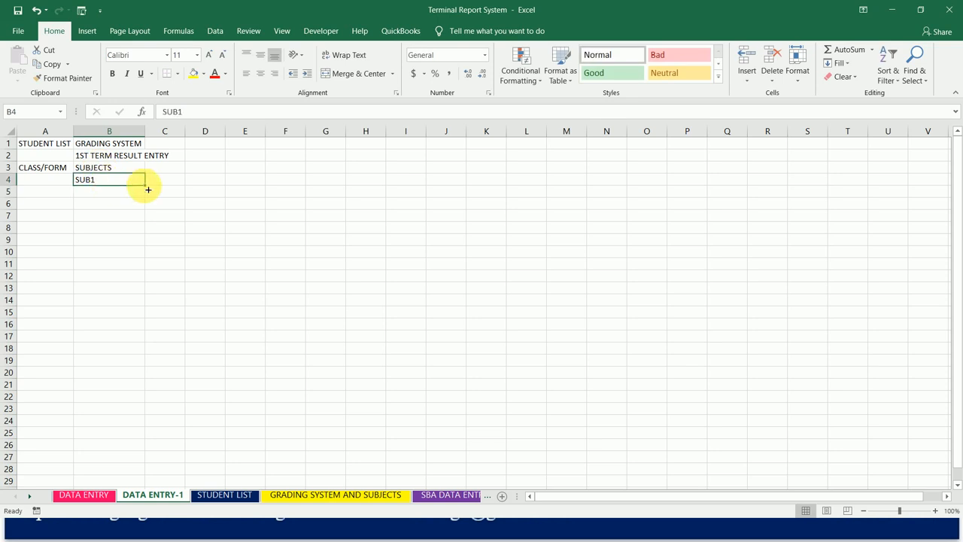
drag(148, 190, 534, 189)
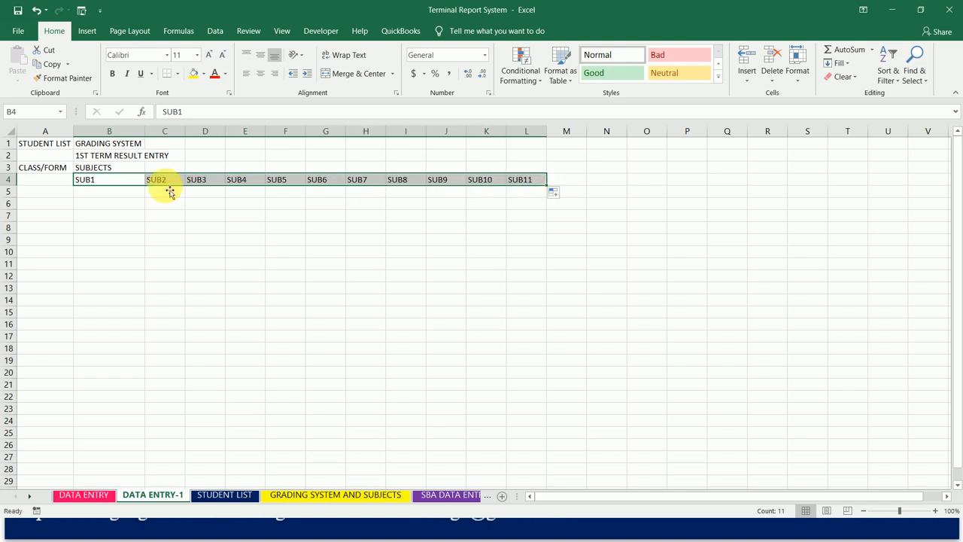
- Merge and center the SUBJECTS heading across B3:L3
click(118, 170)
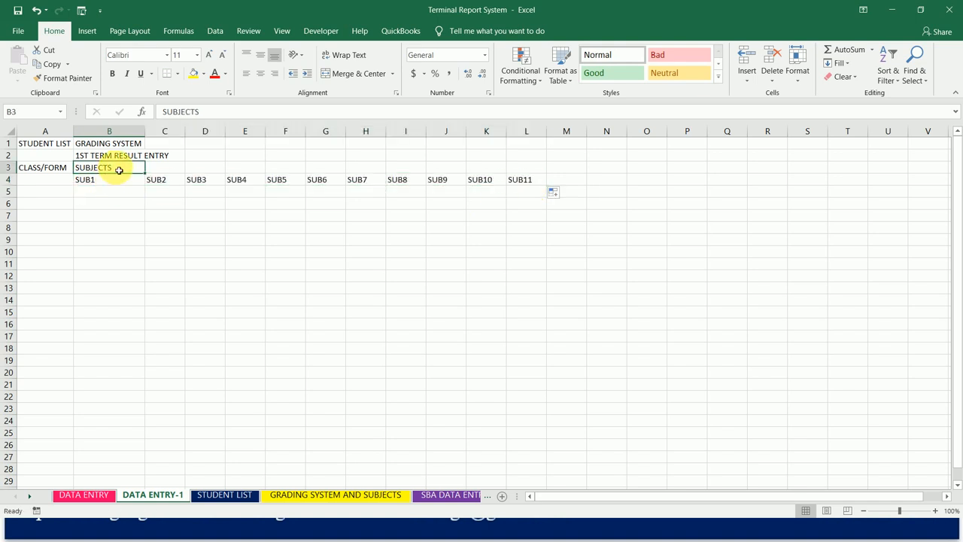
key(shift+Right)
key(shift+Right)
key(shift+Right)
key(shift+Right)
key(shift+Right)
key(shift+Right)
key(shift+Right)
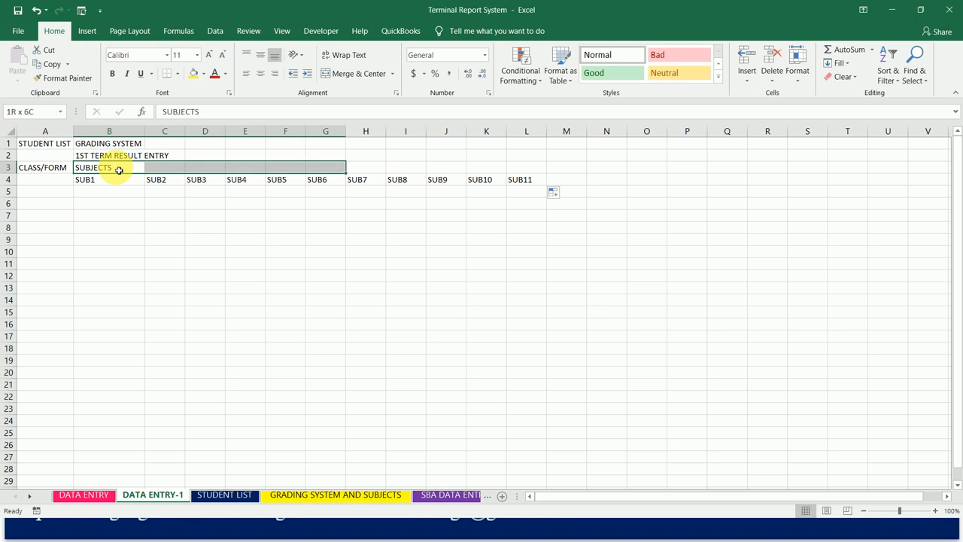
key(shift+Right)
key(shift+Right)
key(shift+Right)
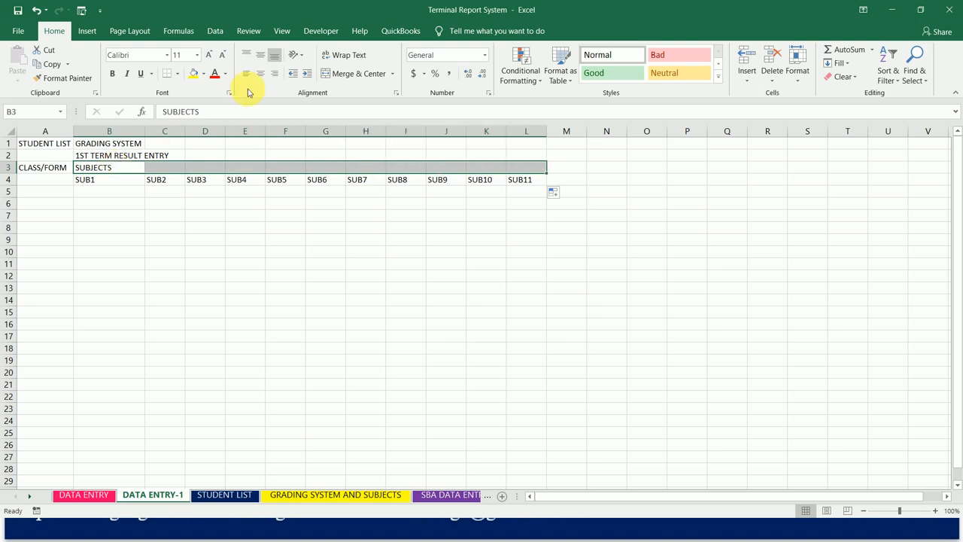
click(359, 73)
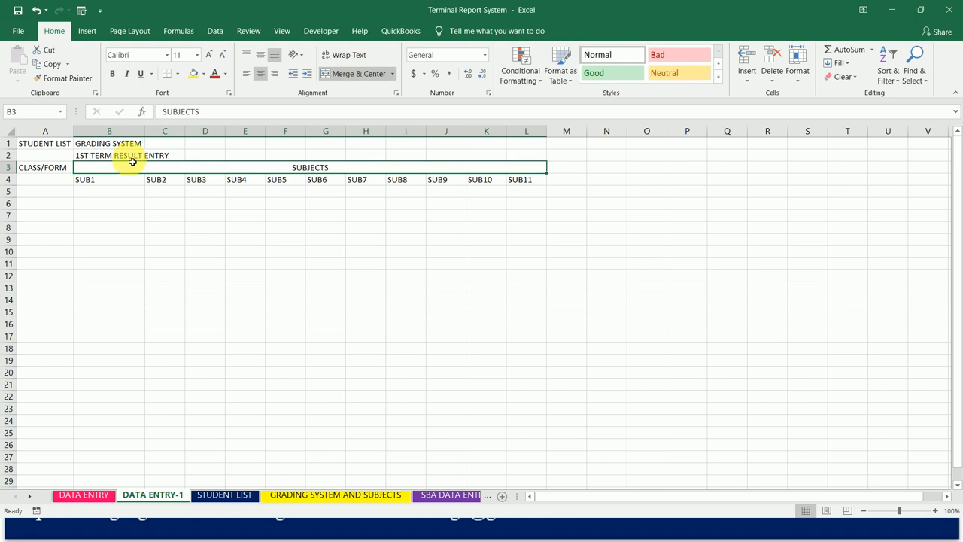
- Merge and center CLASS/FORM over A3:A4 and the 1ST TERM RESULT ENTRY title across A2:L2
click(53, 169)
drag(61, 181, 62, 182)
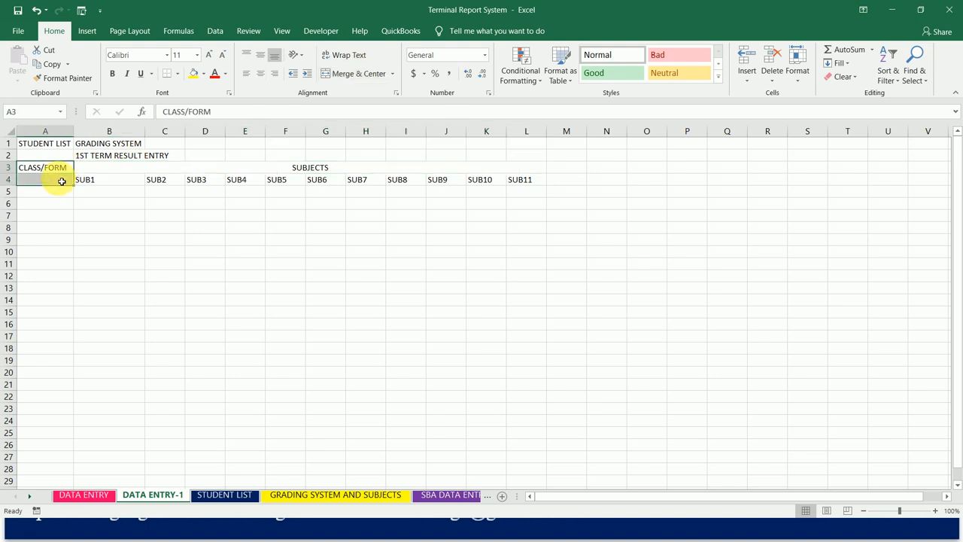
click(348, 76)
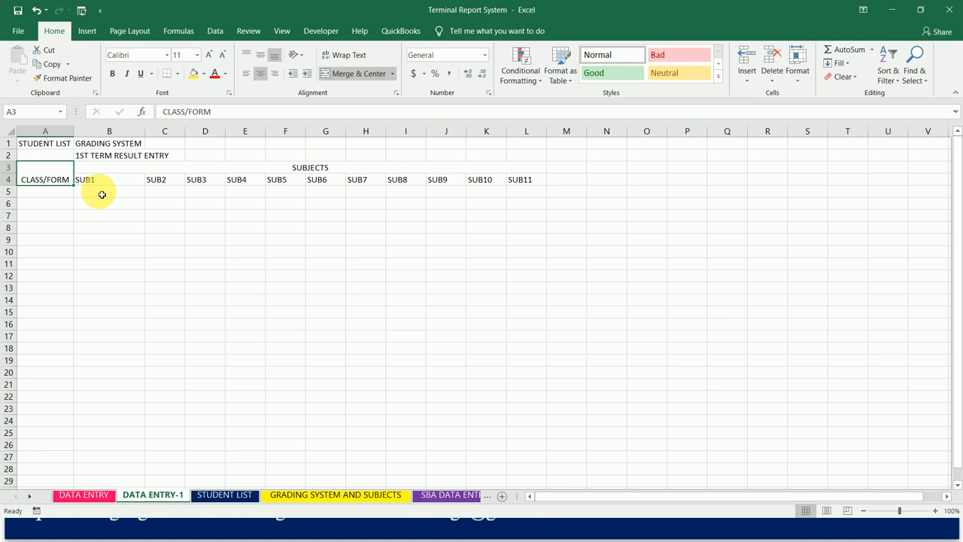
click(100, 156)
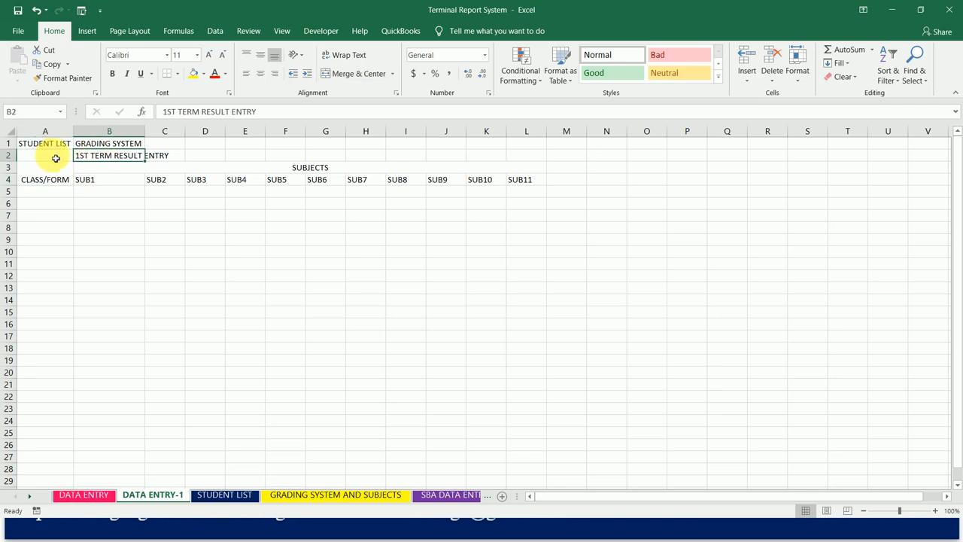
drag(52, 158, 530, 154)
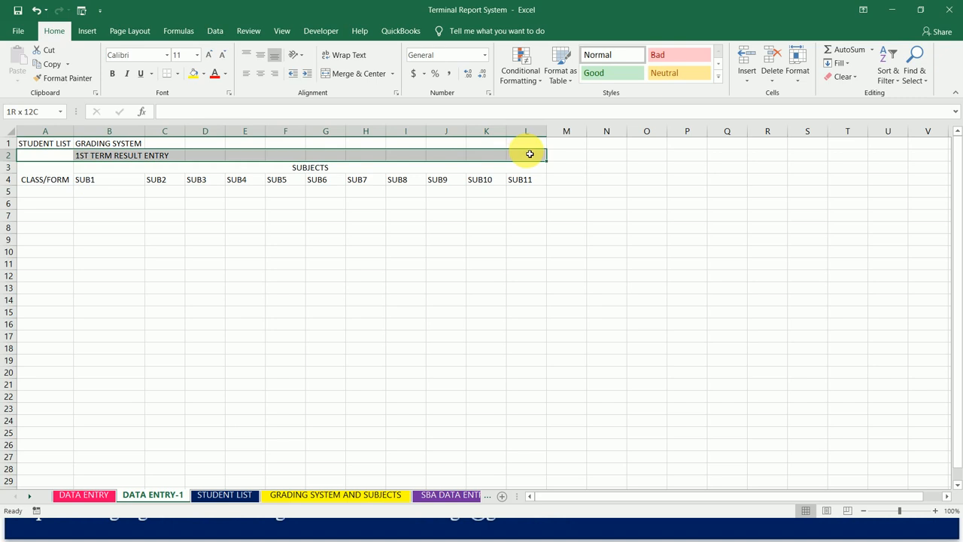
click(345, 78)
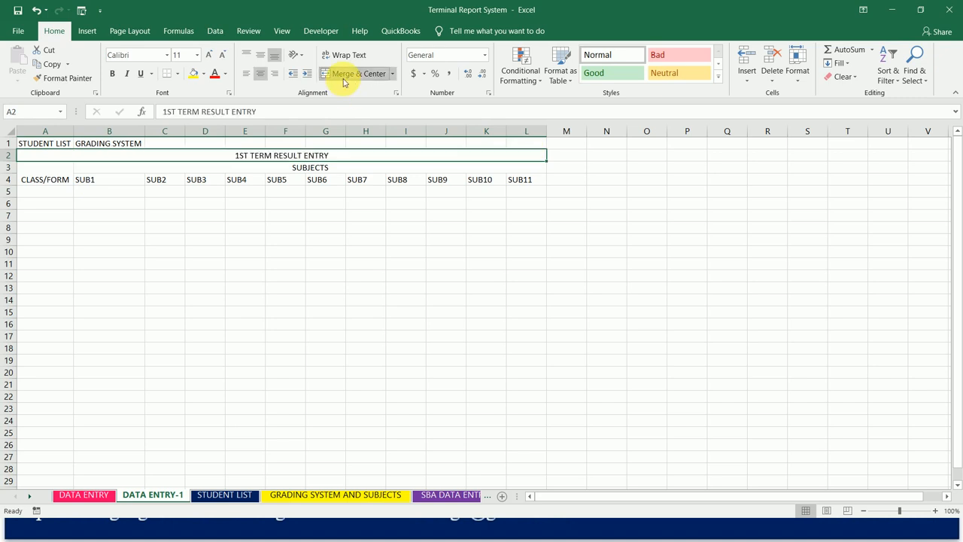
- Link A5 to the first 1ST TERM class, cell J3 on GRADING SYSTEM AND SUBJECTS, and fill the formula down to A14
click(60, 194)
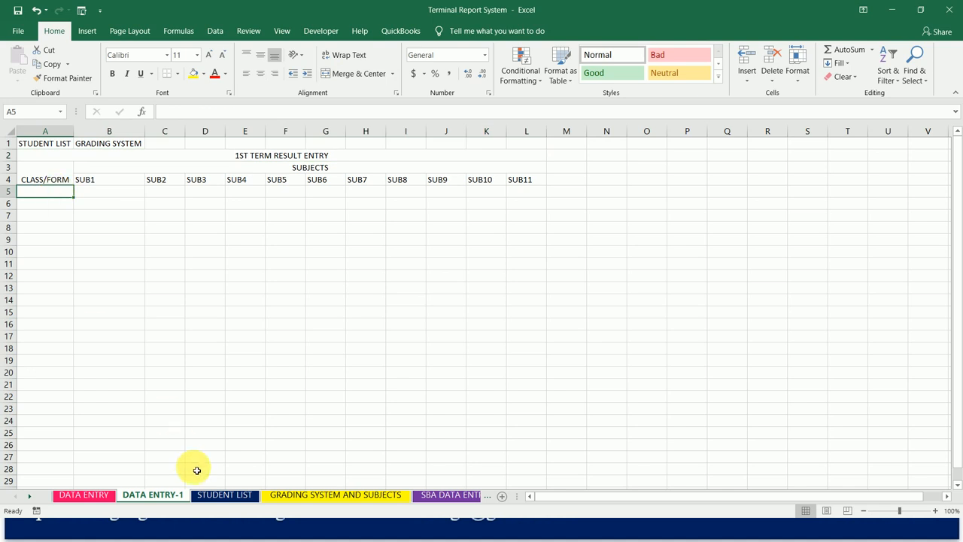
click(323, 497)
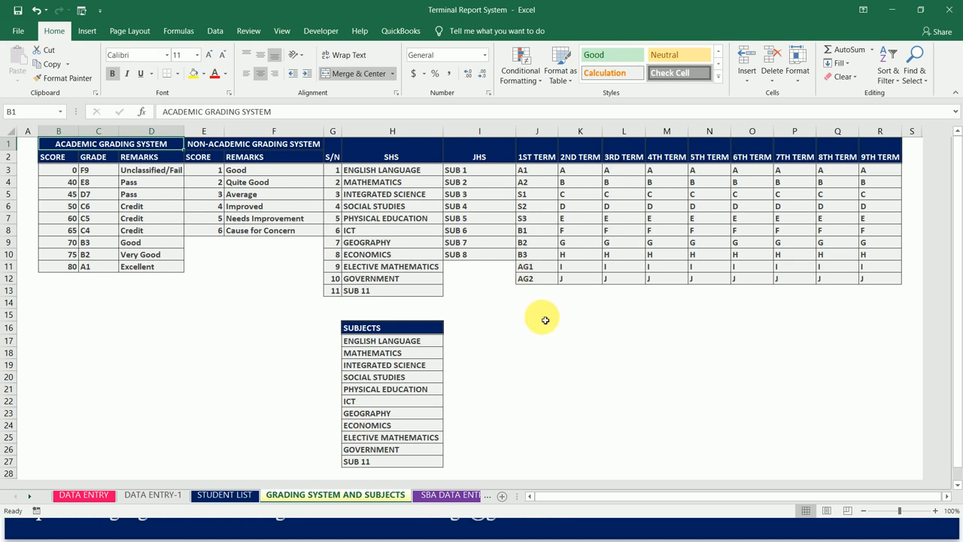
click(84, 495)
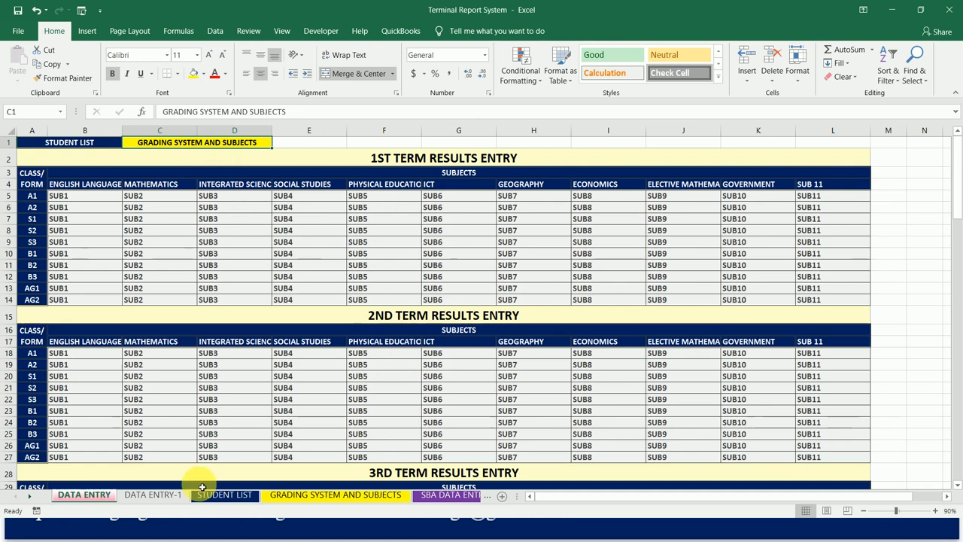
click(165, 496)
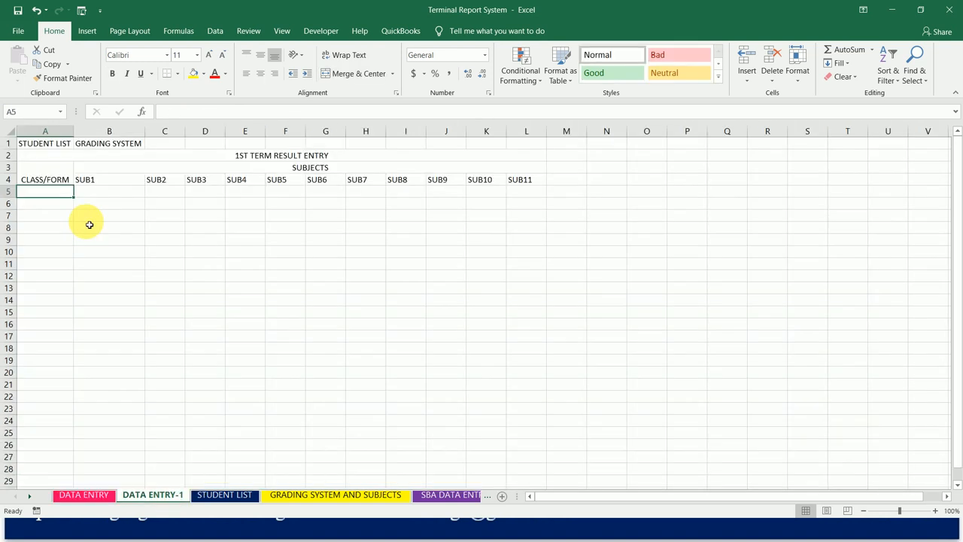
text(=)
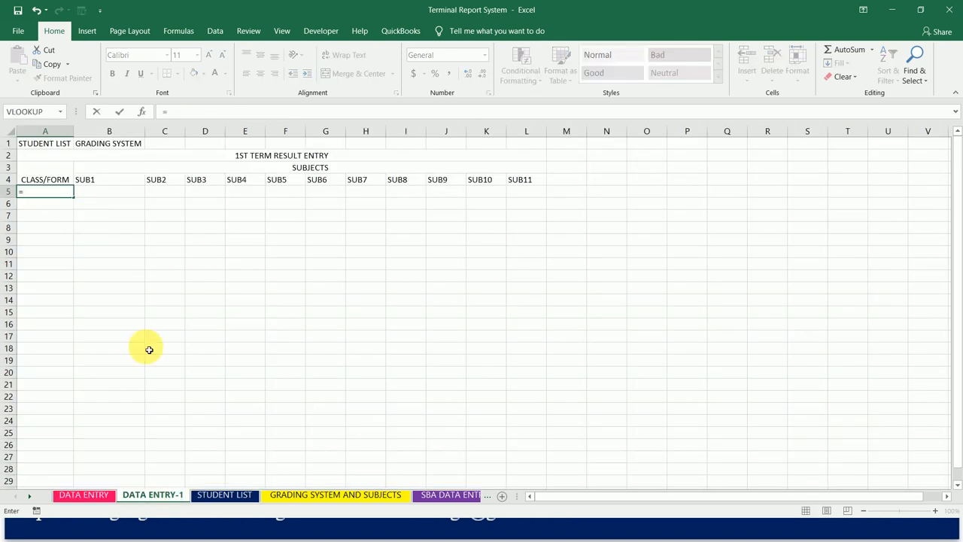
click(290, 496)
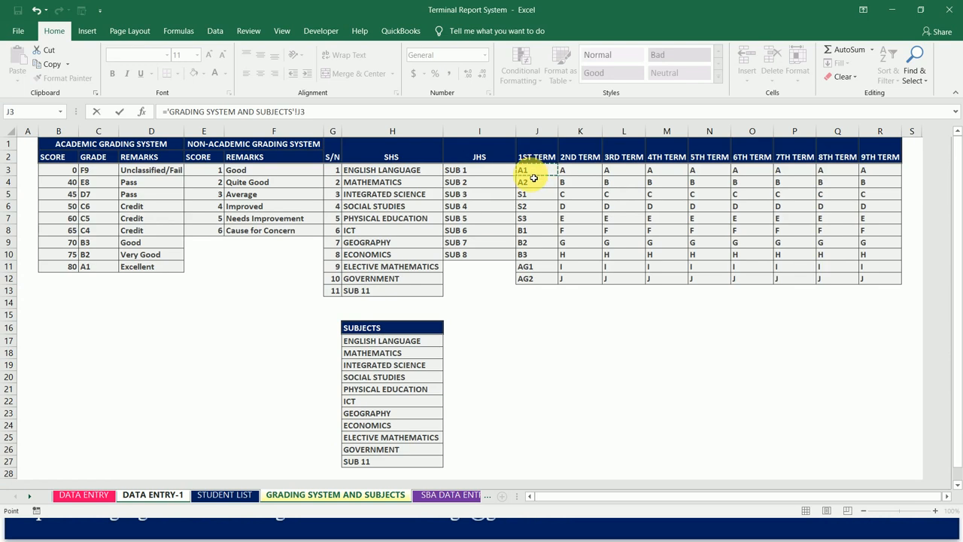
key(Return)
click(56, 194)
drag(69, 198, 78, 312)
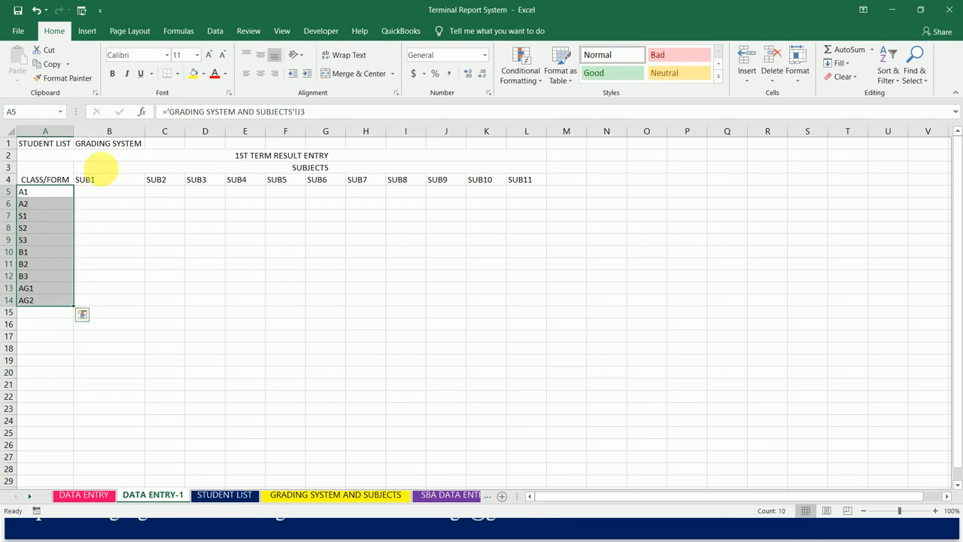
- Replace SUB1 in B4 with a link to ENGLISH LANGUAGE, cell H17 on GRADING SYSTEM AND SUBJECTS
click(103, 182)
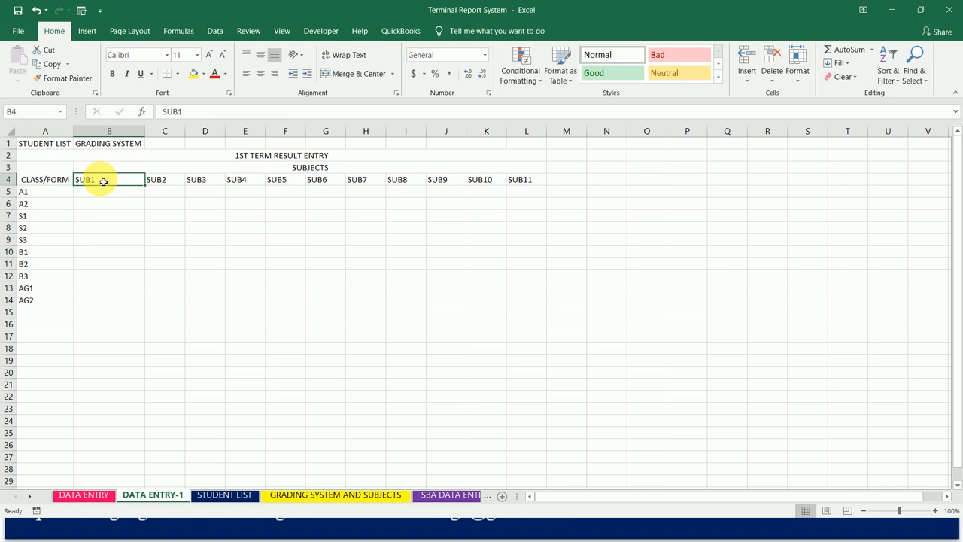
text(=)
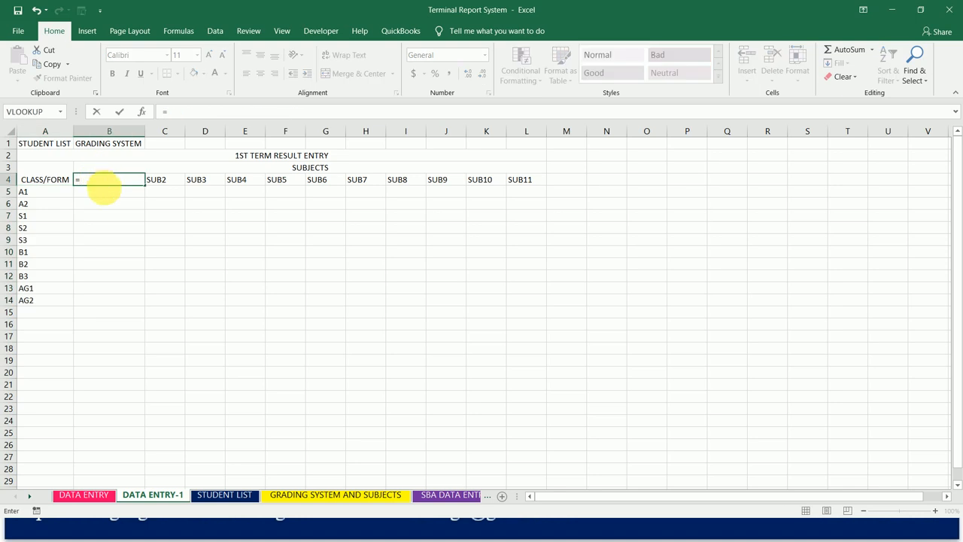
click(297, 493)
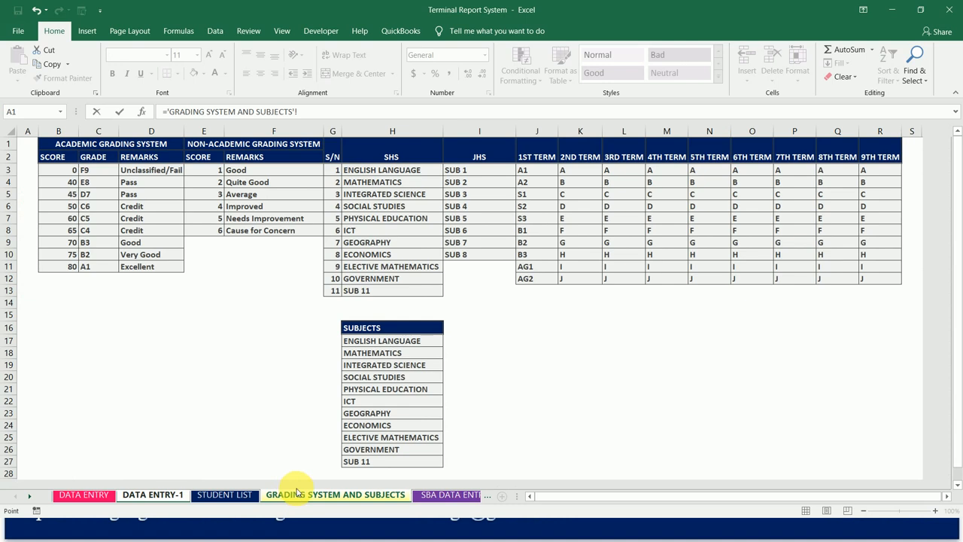
click(404, 343)
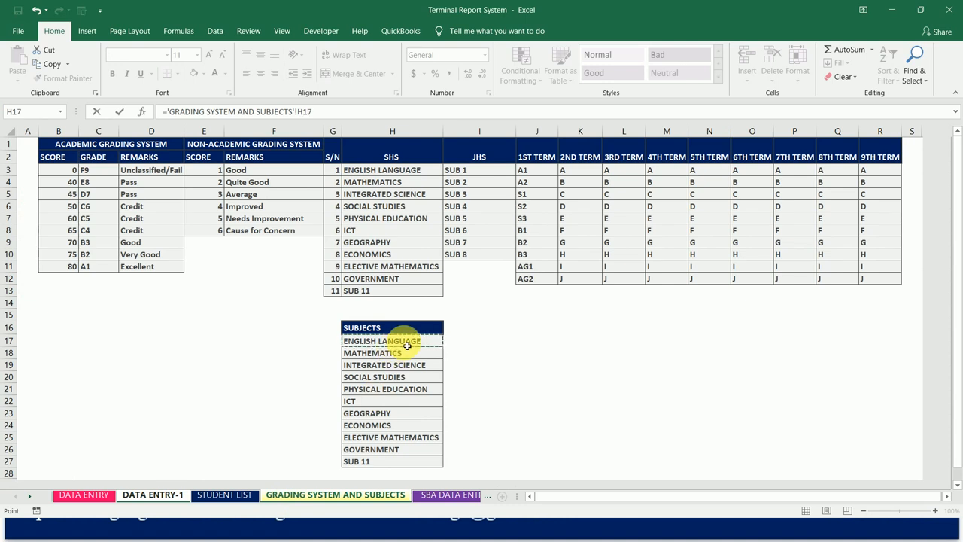
key(Return)
key(Up)
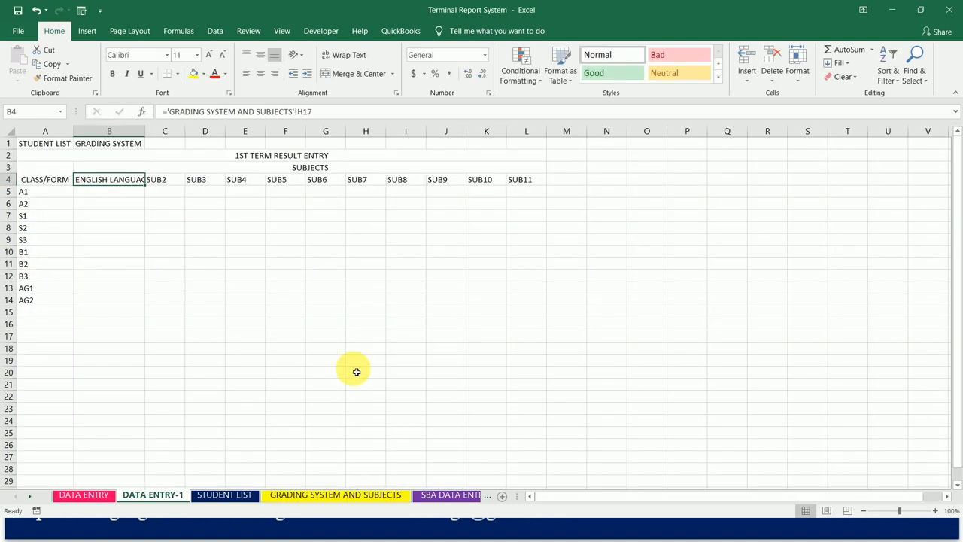
- Try to fill the relative H17 subject link from B4 across to L4, checking the formula in C4
drag(146, 186, 543, 196)
drag(539, 193, 543, 194)
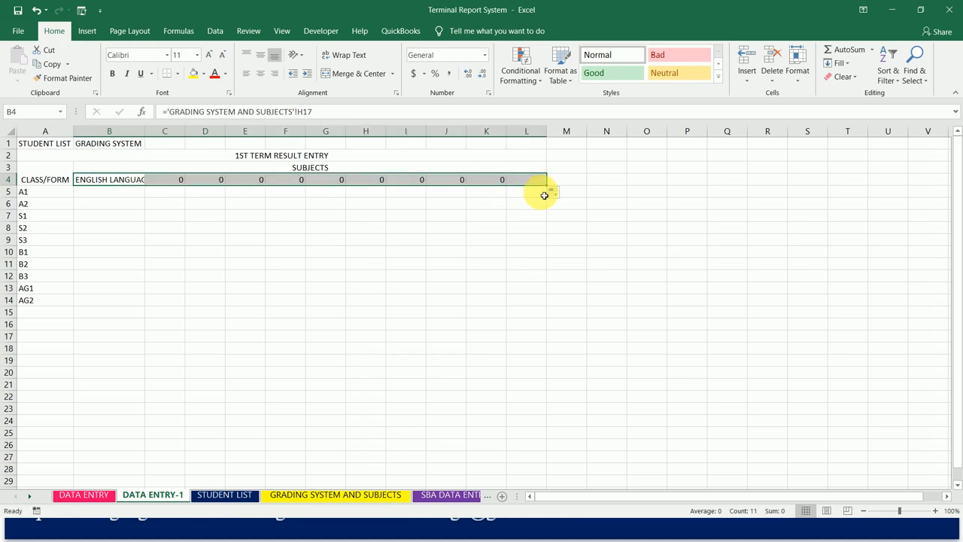
click(134, 184)
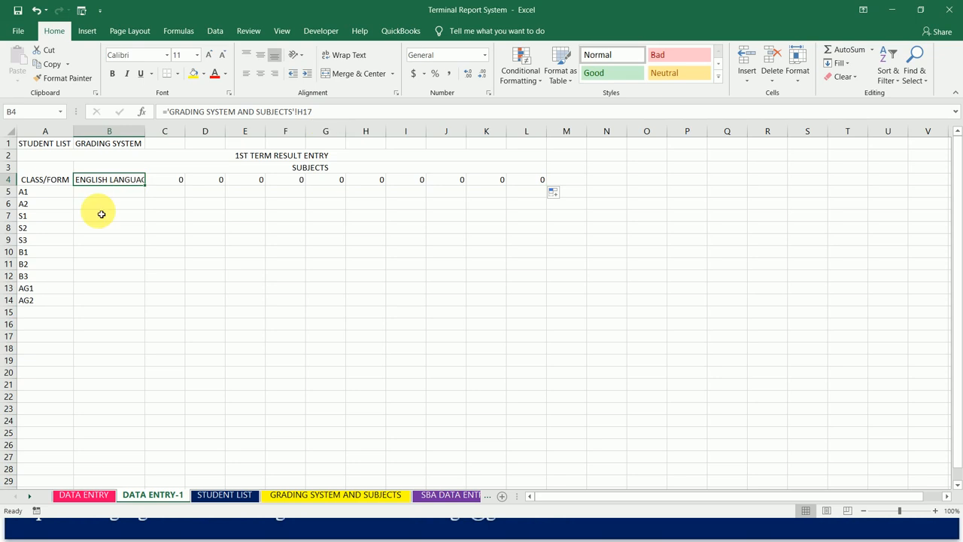
click(171, 181)
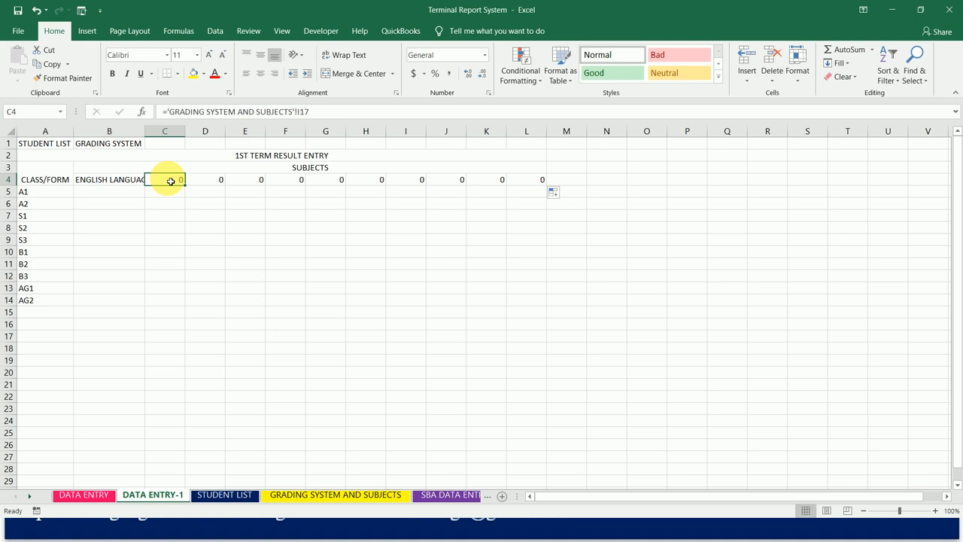
- Check the source cell H17 in the SUBJECTS list on GRADING SYSTEM AND SUBJECTS, then return to DATA ENTRY-1
click(298, 494)
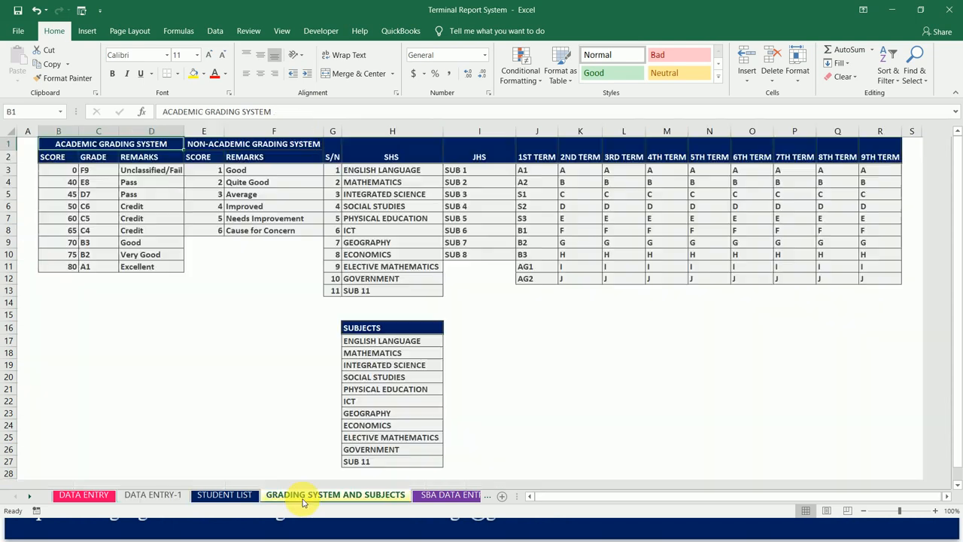
click(392, 340)
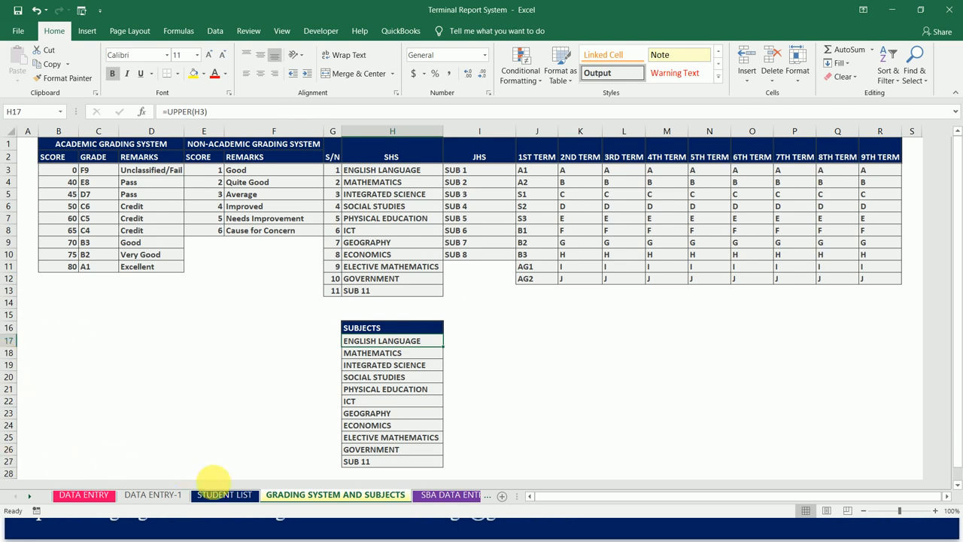
click(173, 496)
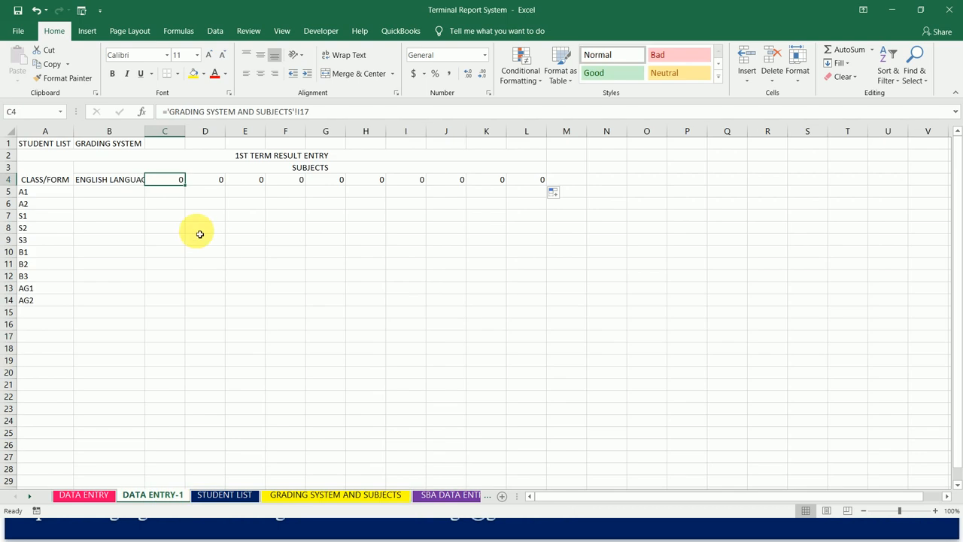
- Try to copy the relative link in B4 and paste it across B4:L4
click(135, 181)
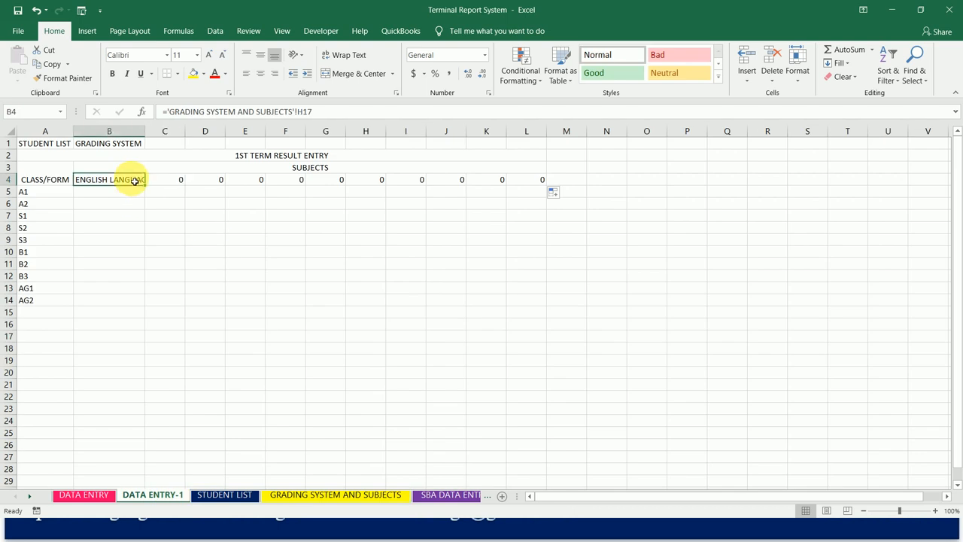
key(ctrl+c)
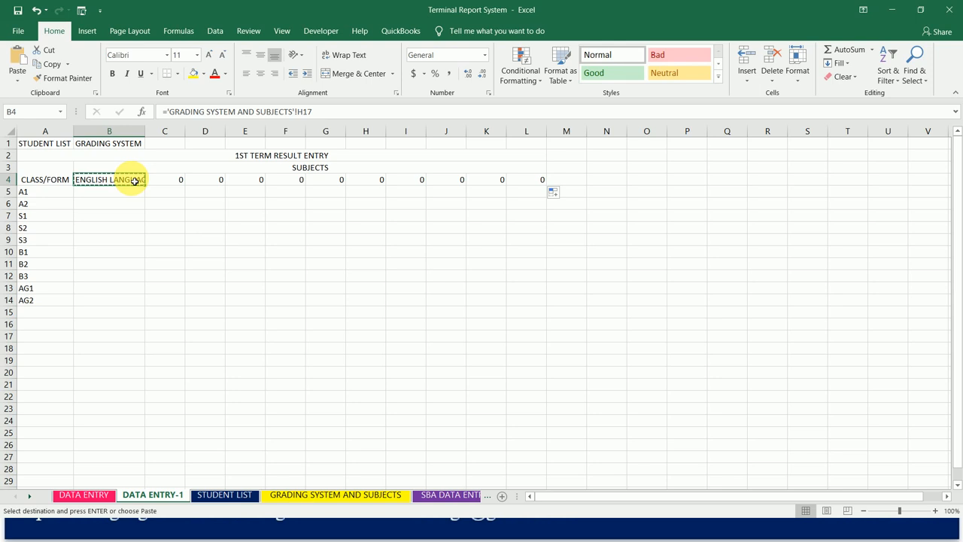
key(shift+Right)
key(shift+Right)
key(shift+Right)
key(shift+Right)
key(shift+Right)
key(shift+Right)
key(shift+Right)
key(shift+Right)
key(shift+Right)
key(shift+Right)
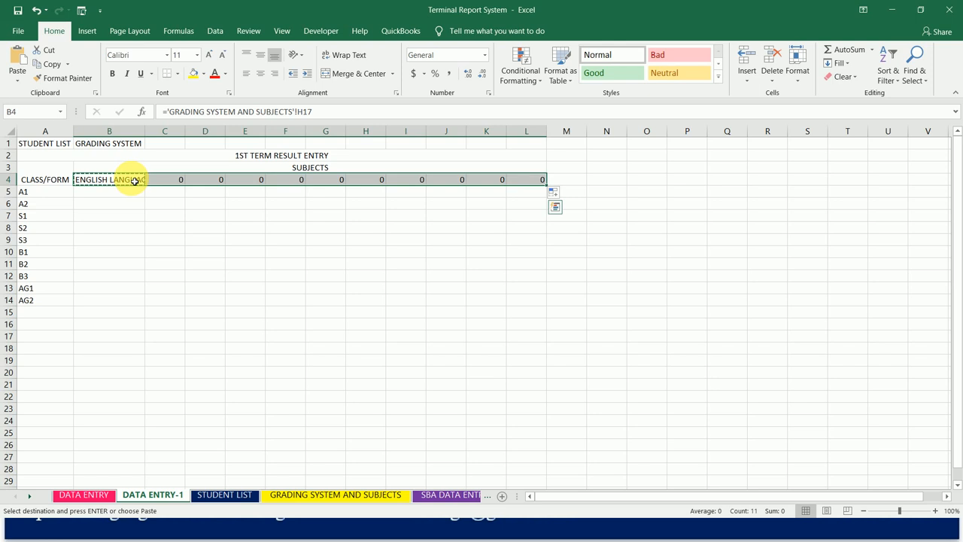
key(ctrl+v)
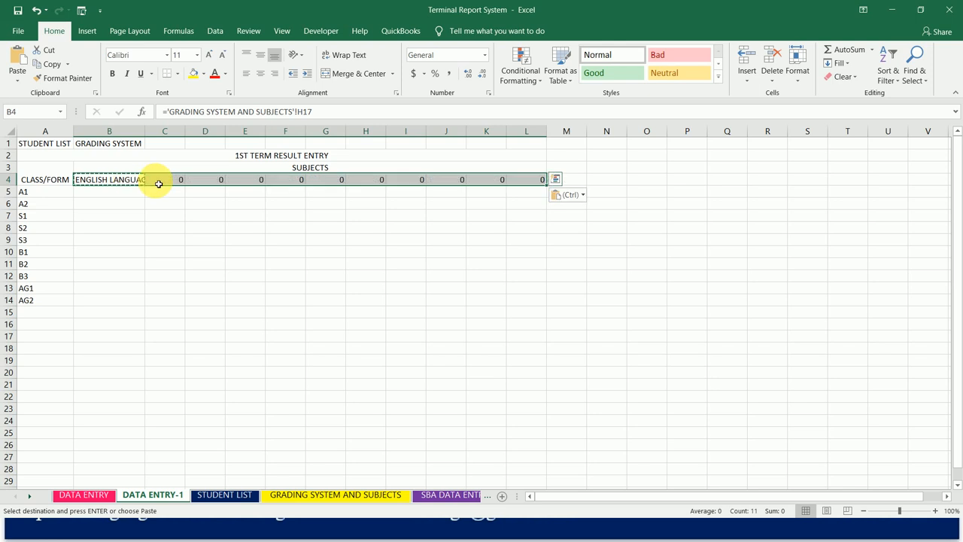
click(159, 184)
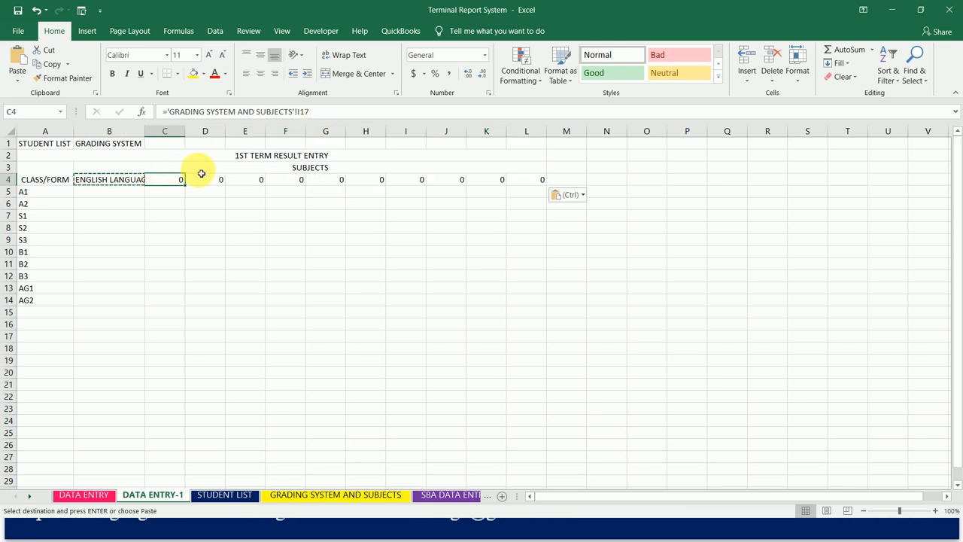
- Make the reference in B4 absolute, as ='GRADING SYSTEM AND SUBJECTS'!$H$17
click(130, 180)
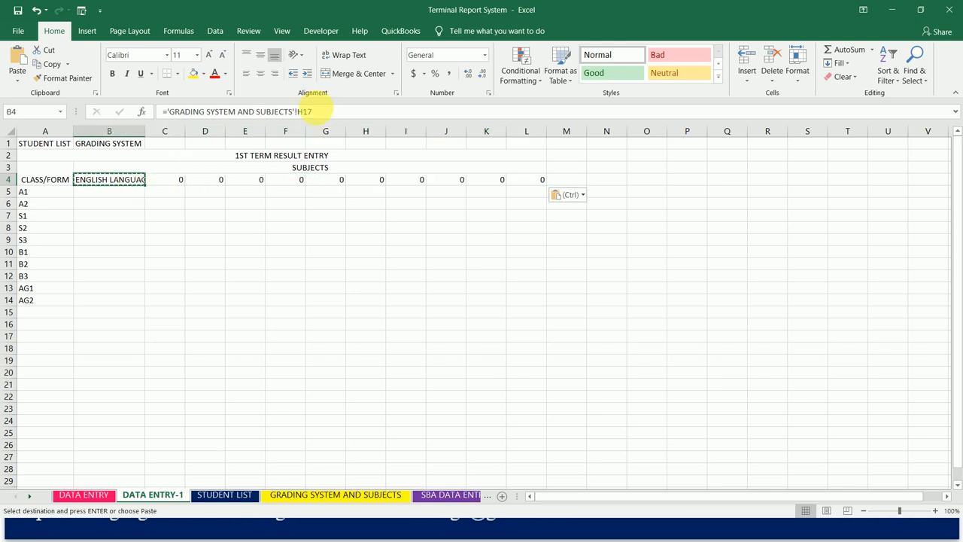
double_click(304, 111)
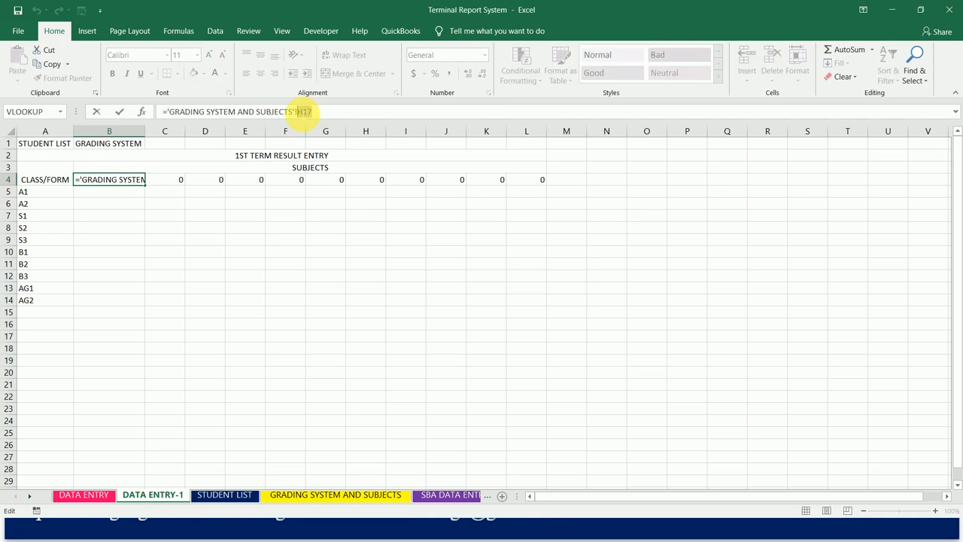
key(F4)
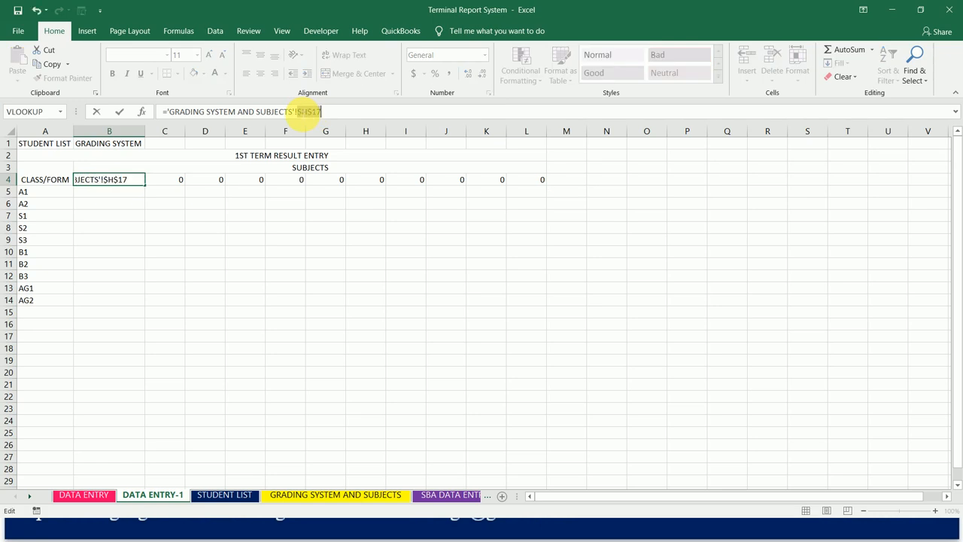
key(F4)
key(F4)
key(F4)
key(F4)
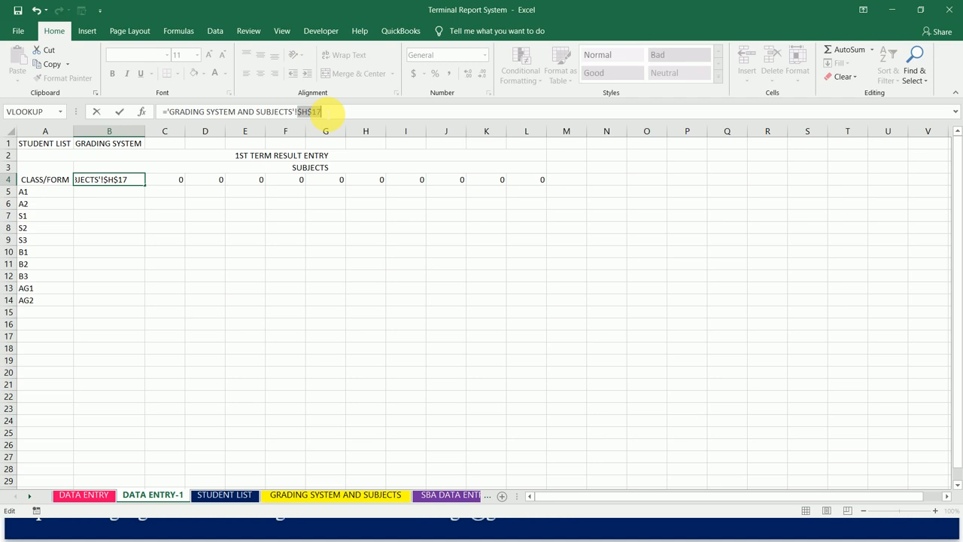
key(ctrl+Return)
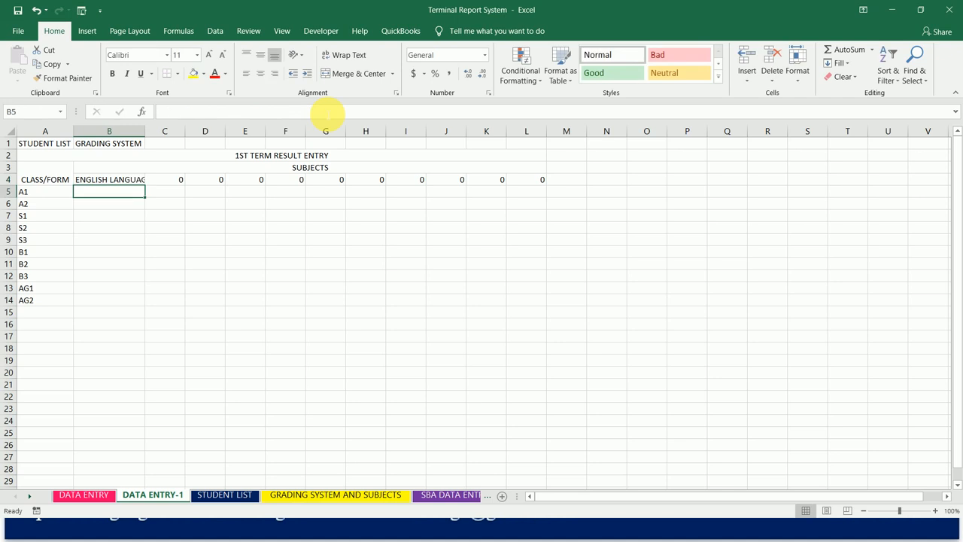
- Copy the absolute $H$17 link in B4 and paste it across B4:L4
key(ctrl+c)
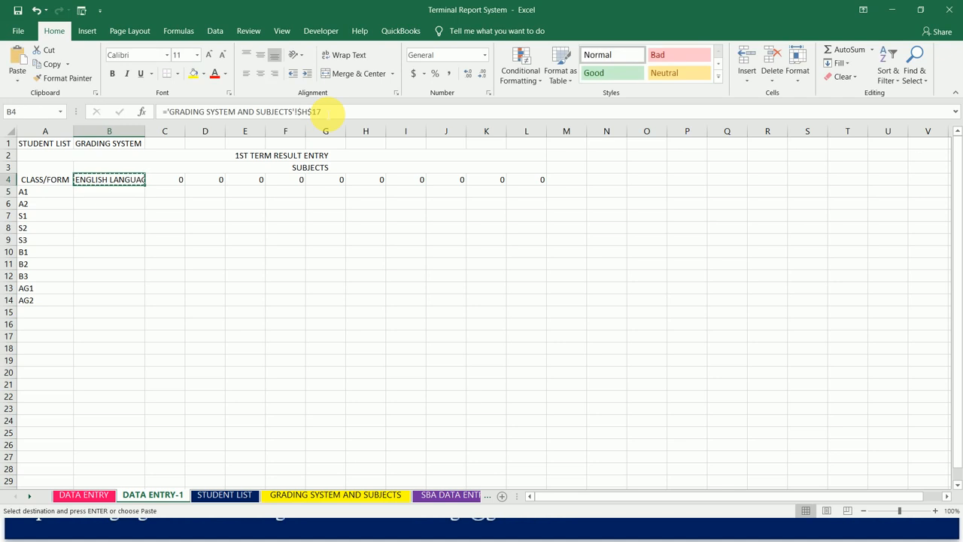
key(shift+Right)
key(shift+Right)
key(shift+Right)
key(shift+Right)
key(shift+Right)
key(shift+Right)
key(shift+Right)
key(shift+Right)
key(shift+Right)
key(shift+Right)
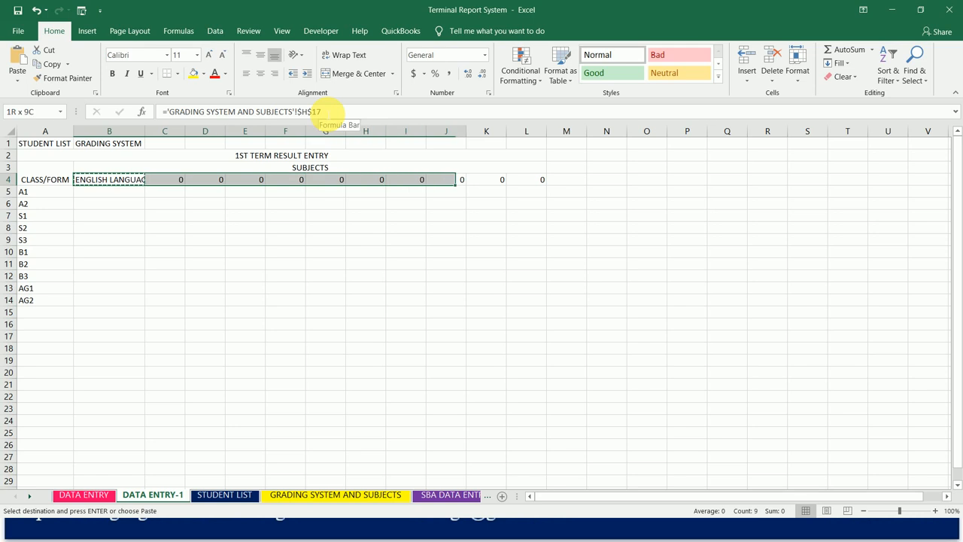
key(ctrl+v)
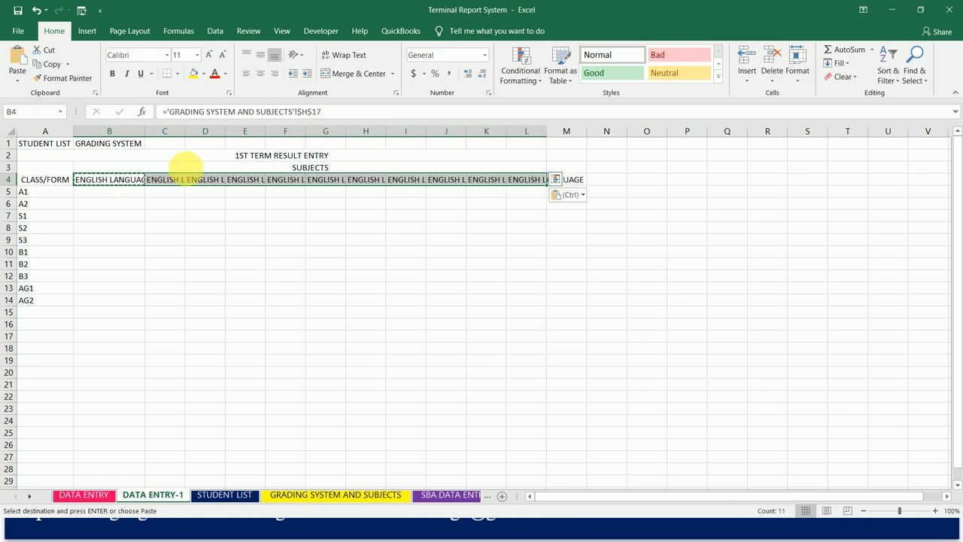
click(139, 180)
- Change the subject link in C4 to $H$18 and the one in D4 to $H$19
click(167, 182)
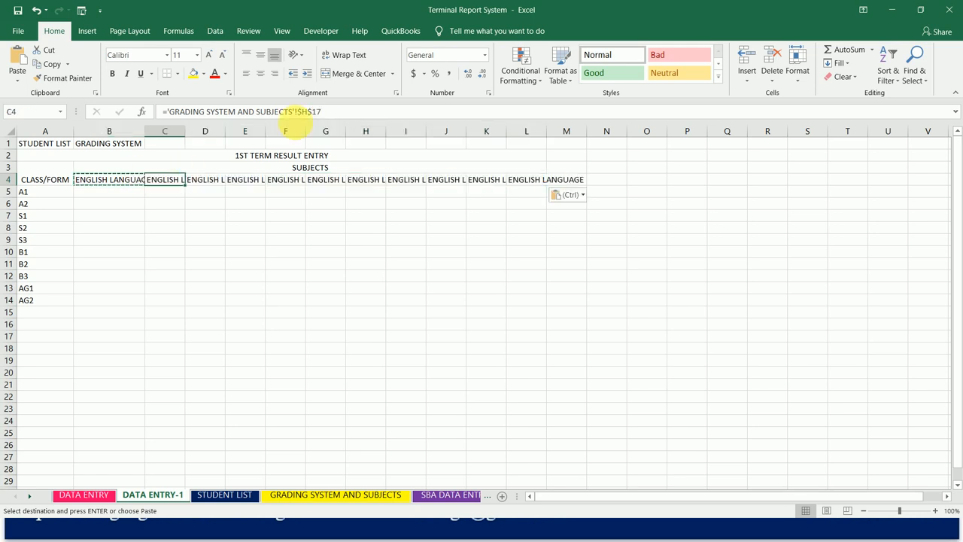
click(333, 114)
key(BackSpace)
text(8)
key(Tab)
click(333, 114)
key(BackSpace)
text(9)
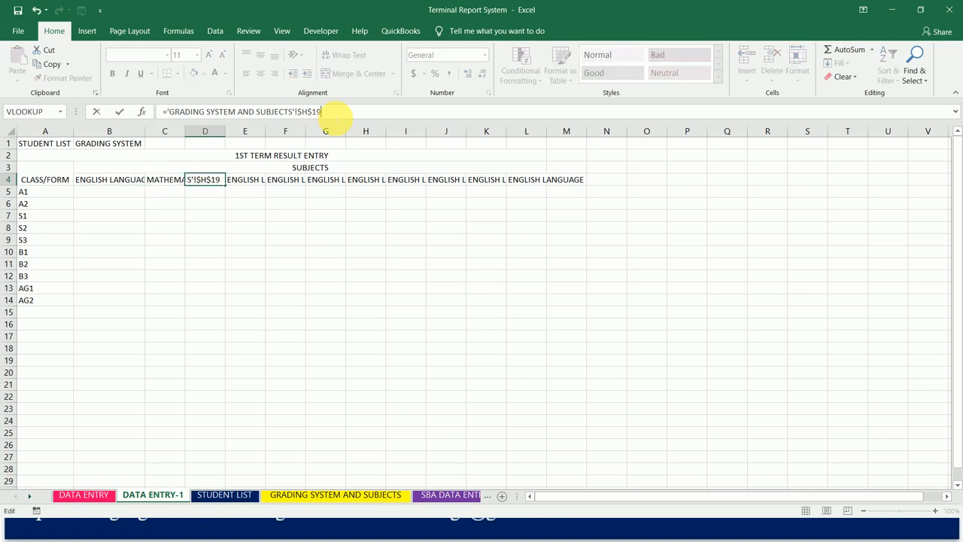
key(Tab)
- Change the subject link in E4 to $H$20 and the one in F4 to $H$21
click(334, 114)
key(BackSpace)
key(BackSpace)
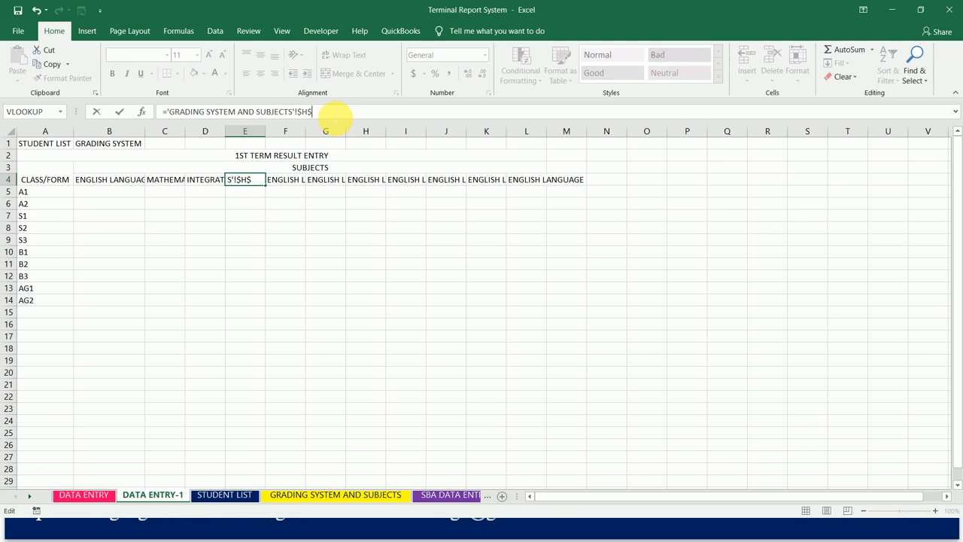
text(20)
key(Tab)
click(334, 114)
key(BackSpace)
key(BackSpace)
text(21)
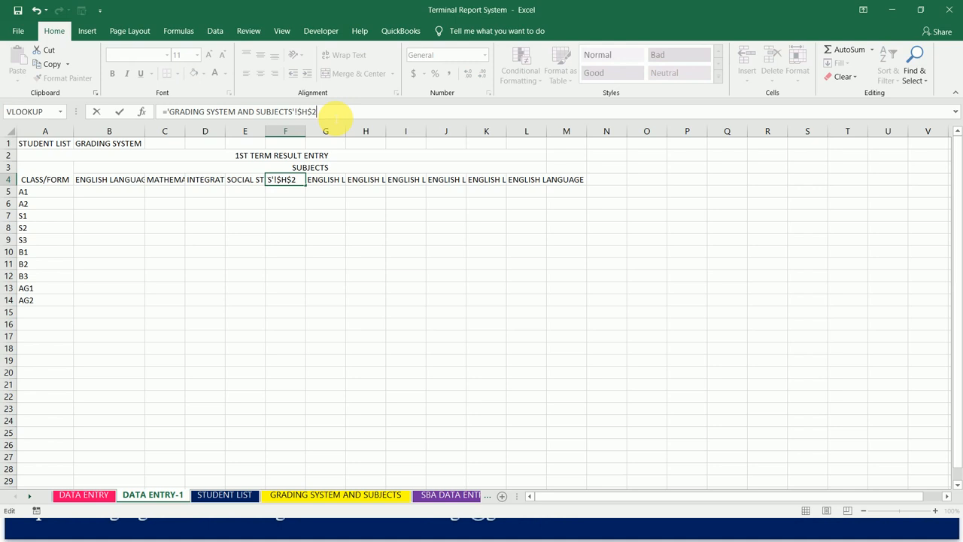
key(Tab)
- Change the subject link in G4 to $H$22 and the one in H4 to $H$23
click(334, 113)
key(BackSpace)
key(BackSpace)
text(22)
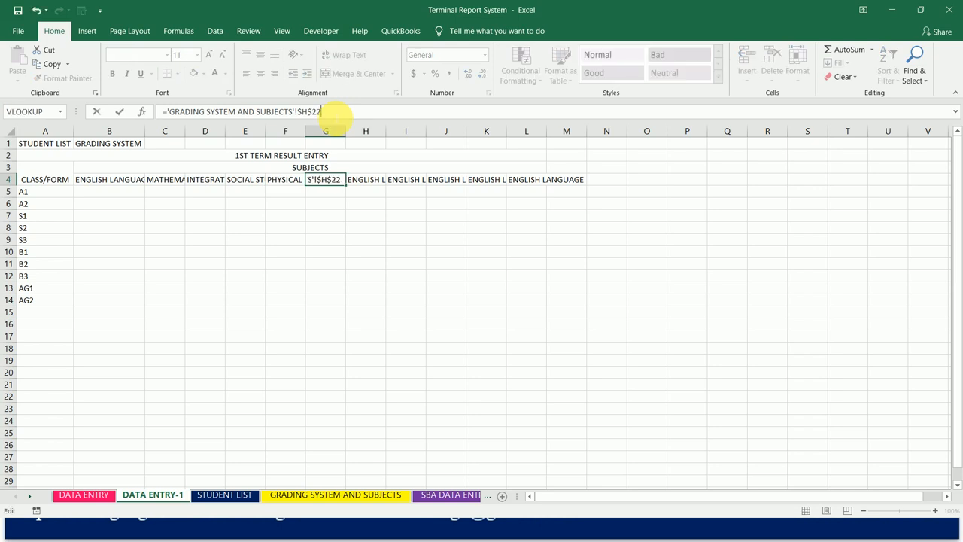
key(Tab)
click(335, 113)
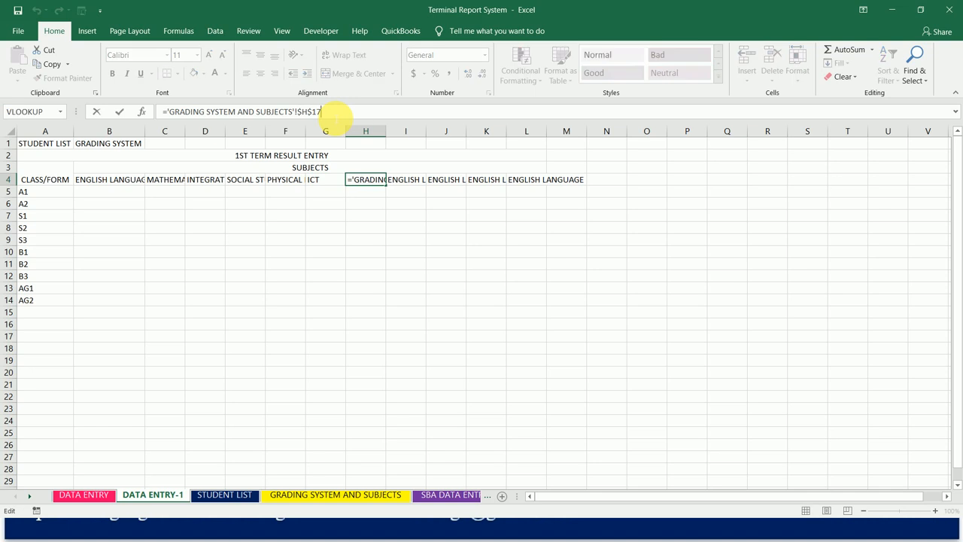
key(BackSpace)
key(BackSpace)
text(23)
key(Tab)
- Change the subject link in I4 to $H$24 and the one in J4 to $H$25
click(335, 113)
key(BackSpace)
key(BackSpace)
text(24)
key(Tab)
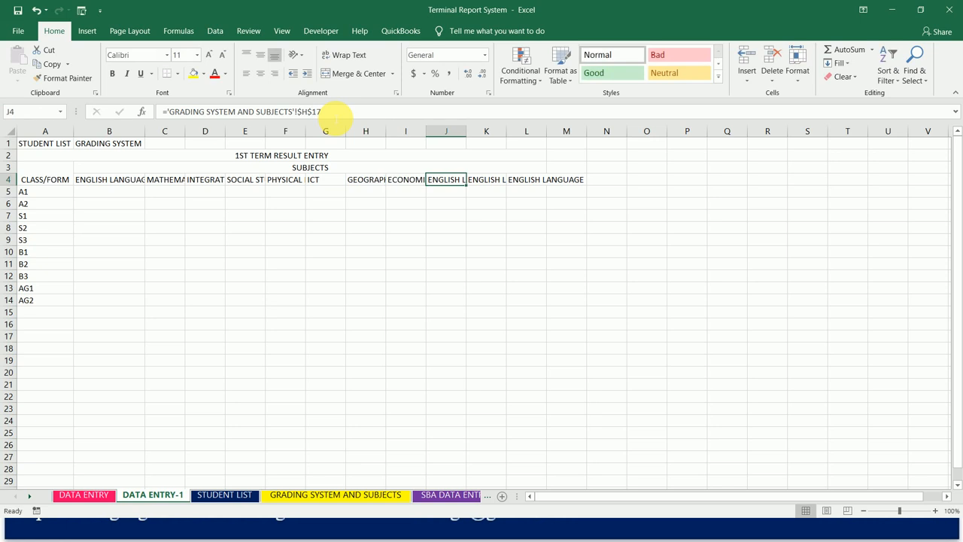
click(335, 113)
key(BackSpace)
key(BackSpace)
text(25)
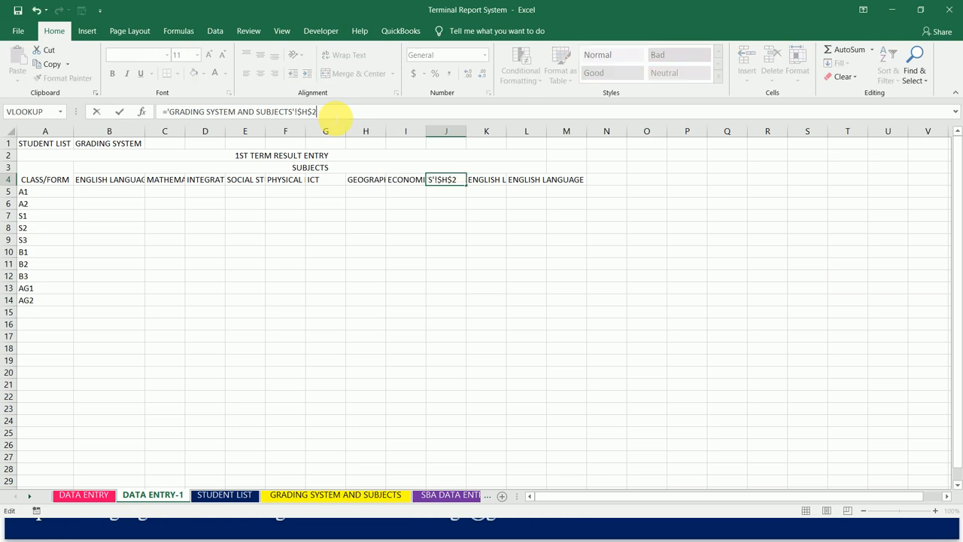
key(Tab)
- Change the subject link in K4 to $H$26 and the one in L4 to $H$27
click(335, 113)
key(BackSpace)
key(BackSpace)
text(26)
key(Tab)
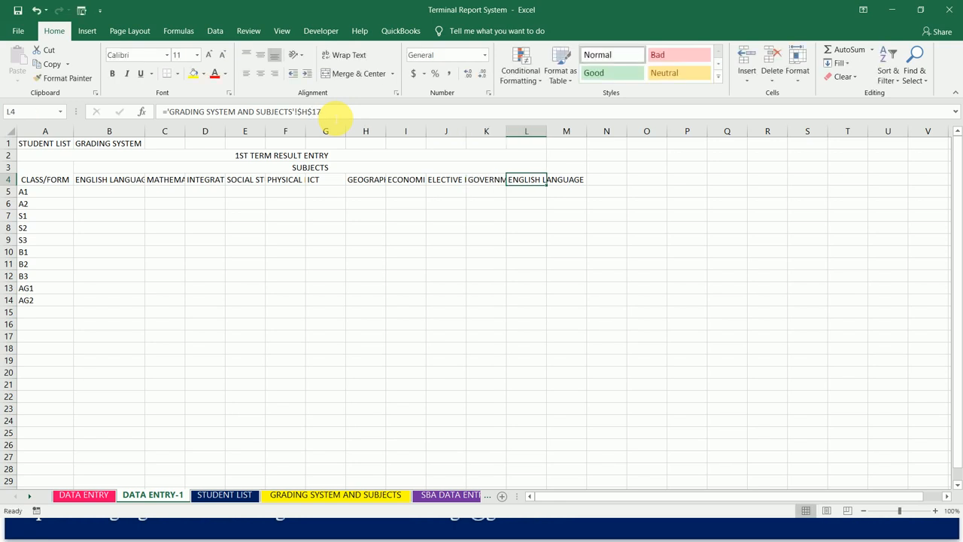
click(335, 113)
key(BackSpace)
key(BackSpace)
text(27)
key(Tab)
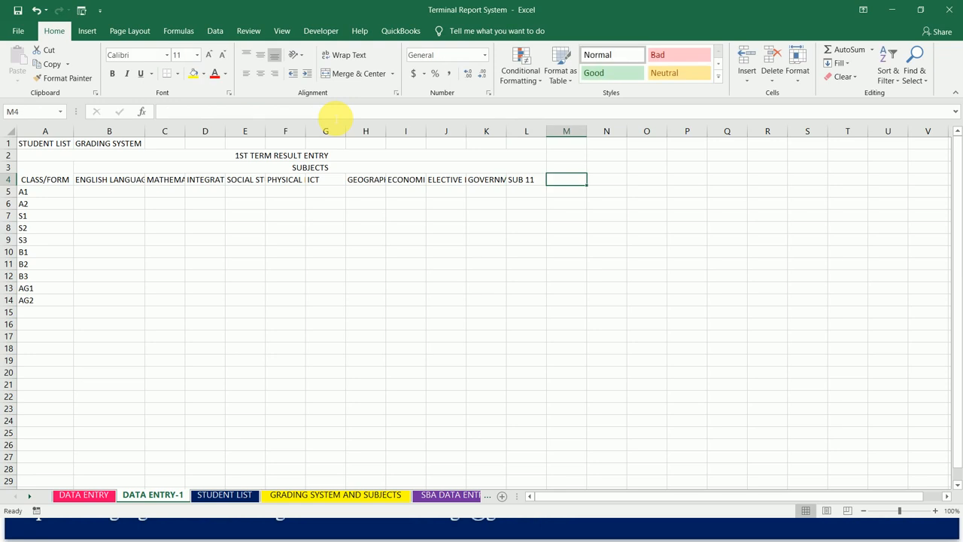
- Autofit column B to the ENGLISH LANGUAGE heading and check its column width
double_click(144, 132)
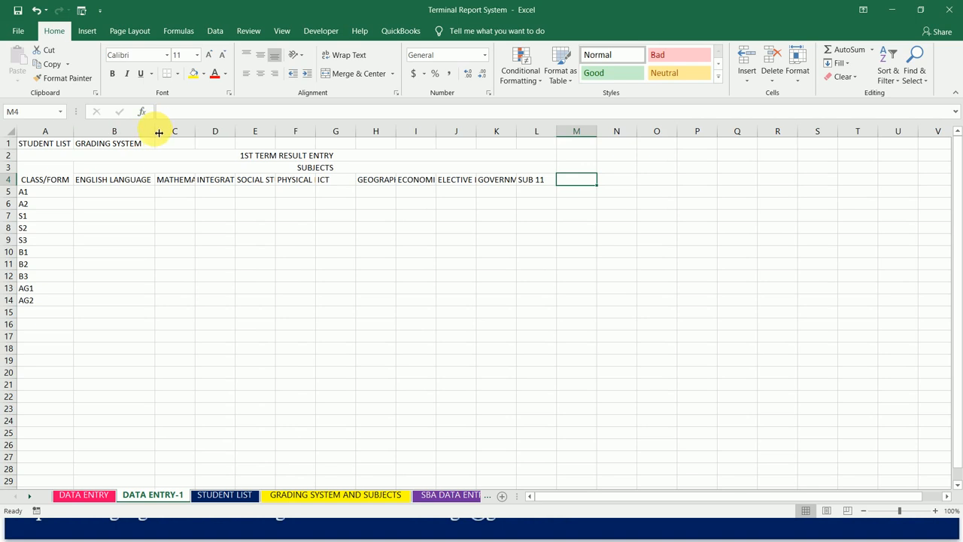
click(153, 132)
right_click(155, 134)
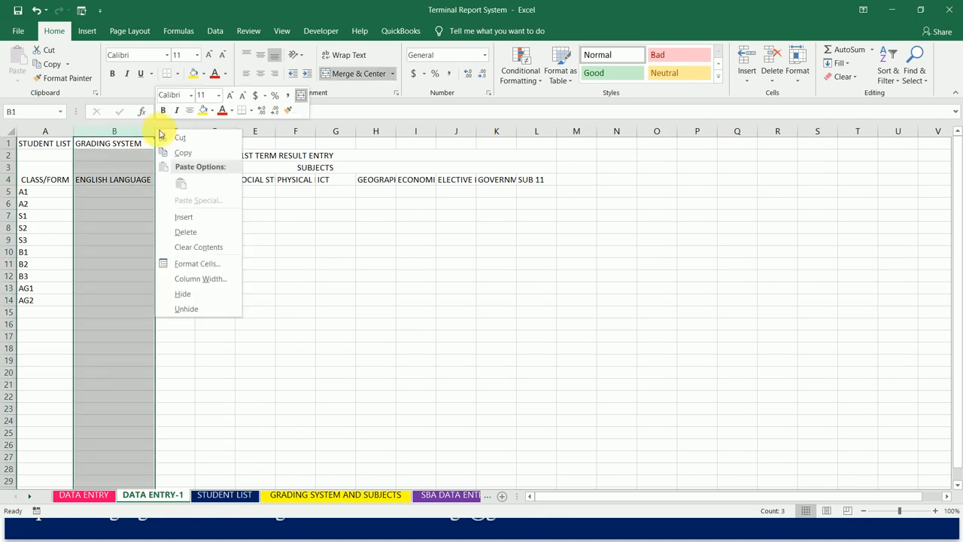
click(207, 280)
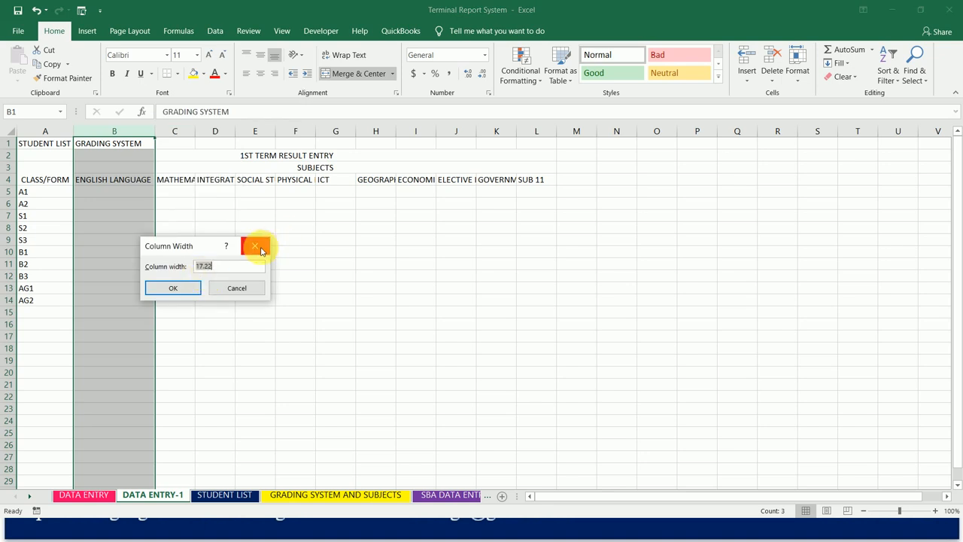
click(253, 246)
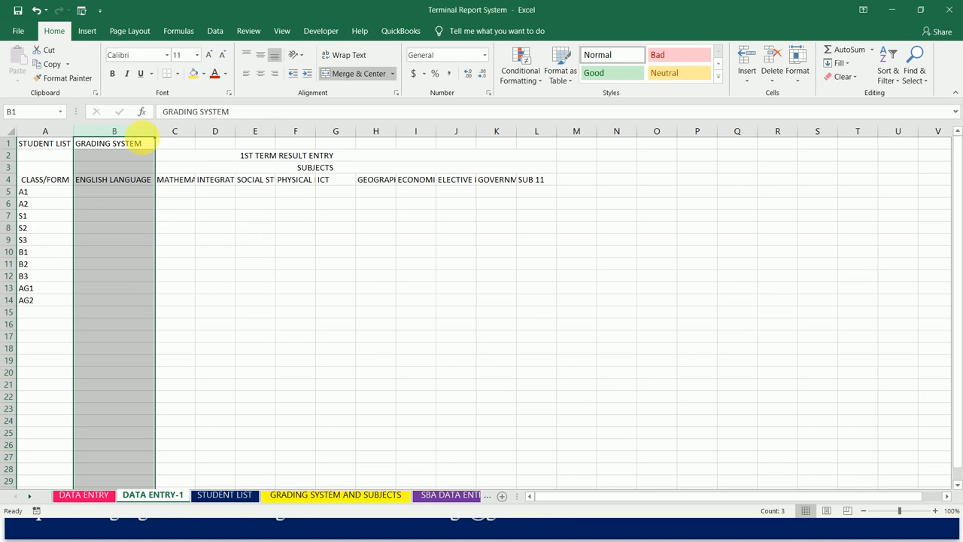
- Set the width of columns B through L to 17.86
drag(290, 134, 525, 128)
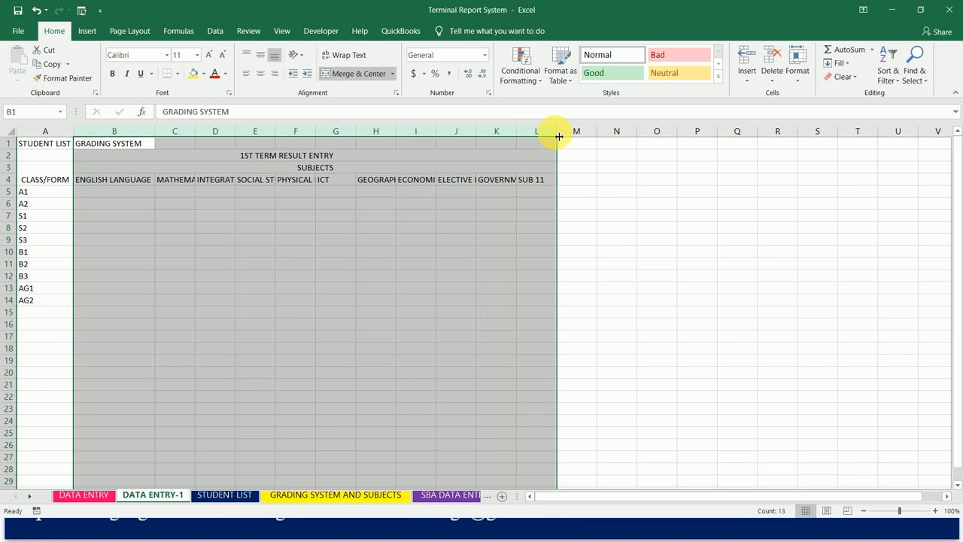
right_click(559, 137)
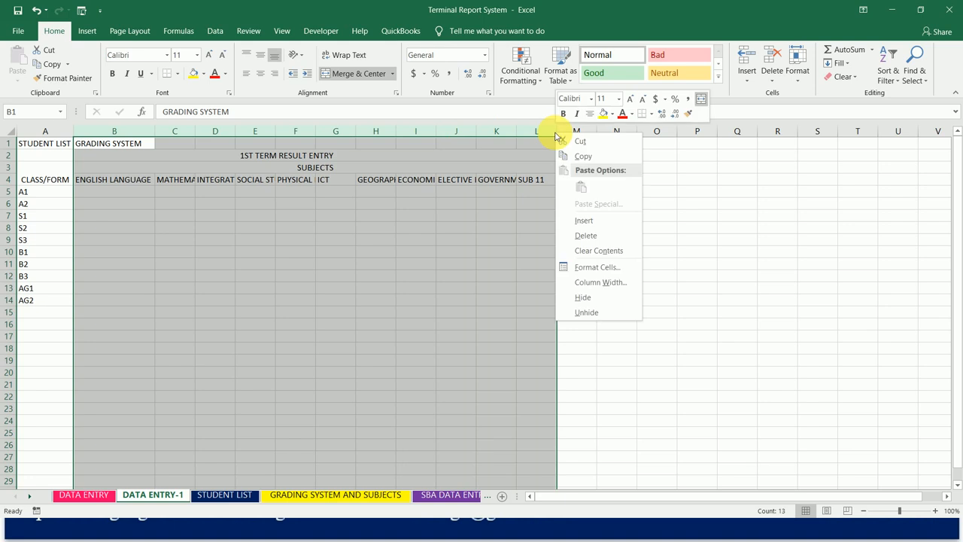
click(593, 283)
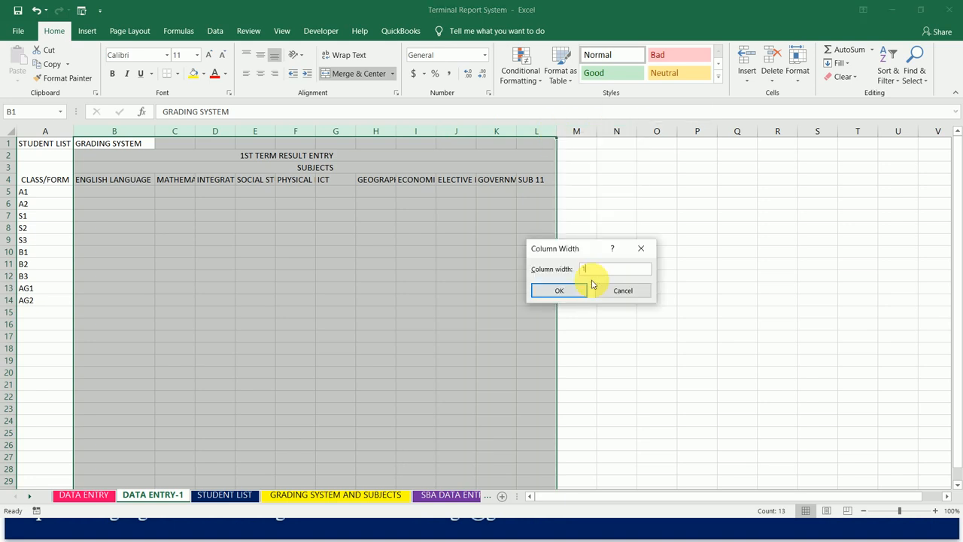
text(17.86)
key(Return)
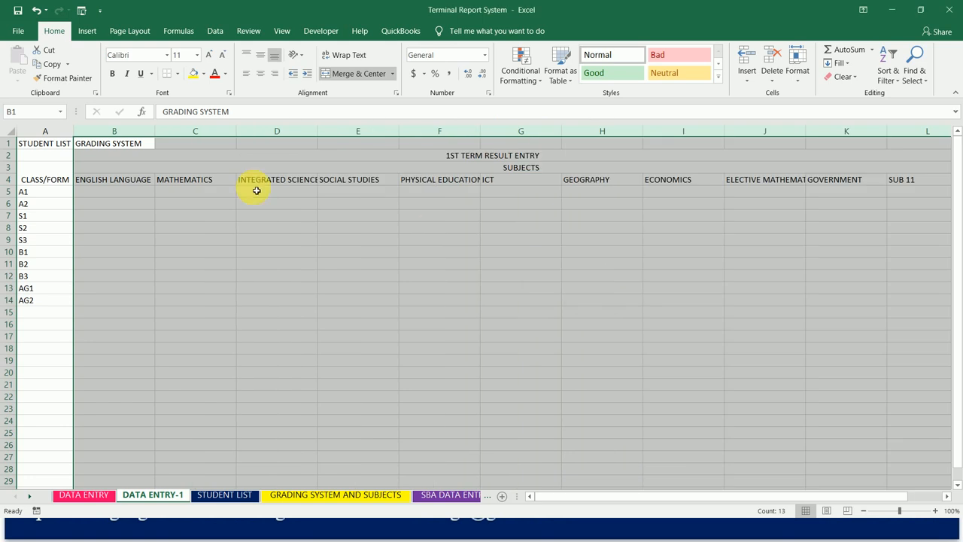
- Check the class label links in column A and make the reference in A5 absolute as $J$3
click(41, 192)
click(37, 203)
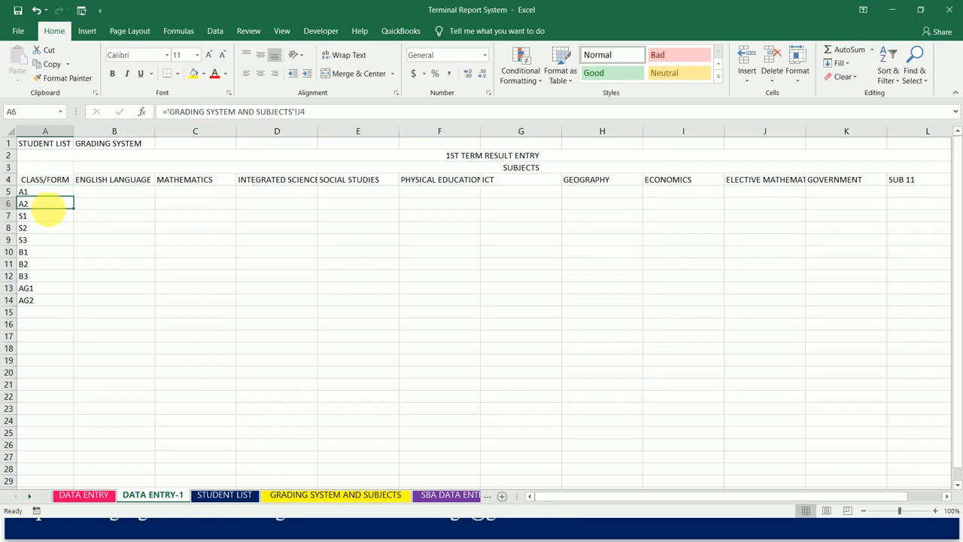
click(32, 217)
click(32, 230)
click(33, 242)
click(54, 192)
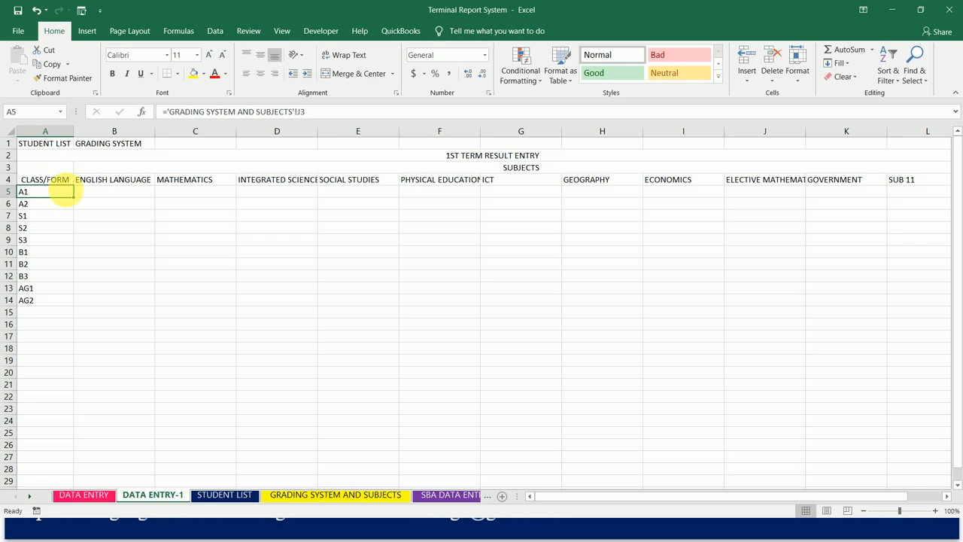
click(316, 113)
double_click(301, 112)
key(F4)
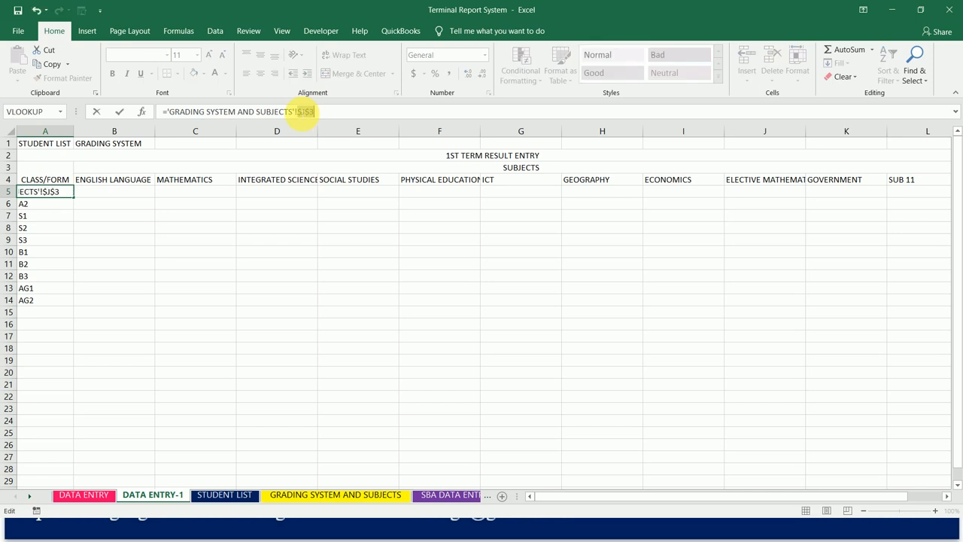
key(Return)
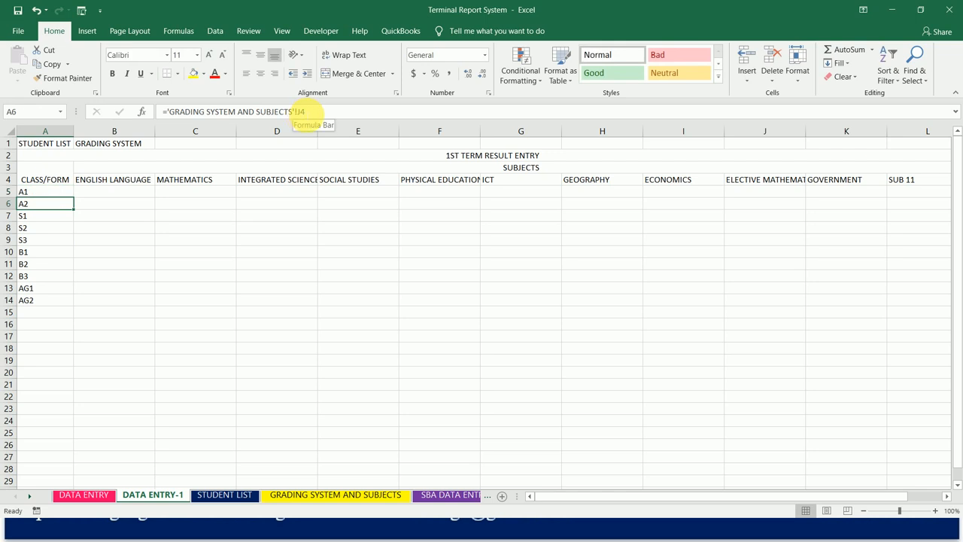
- Make the class link in A6 absolute as $J$4 and the one in A7 as $J$5
double_click(300, 111)
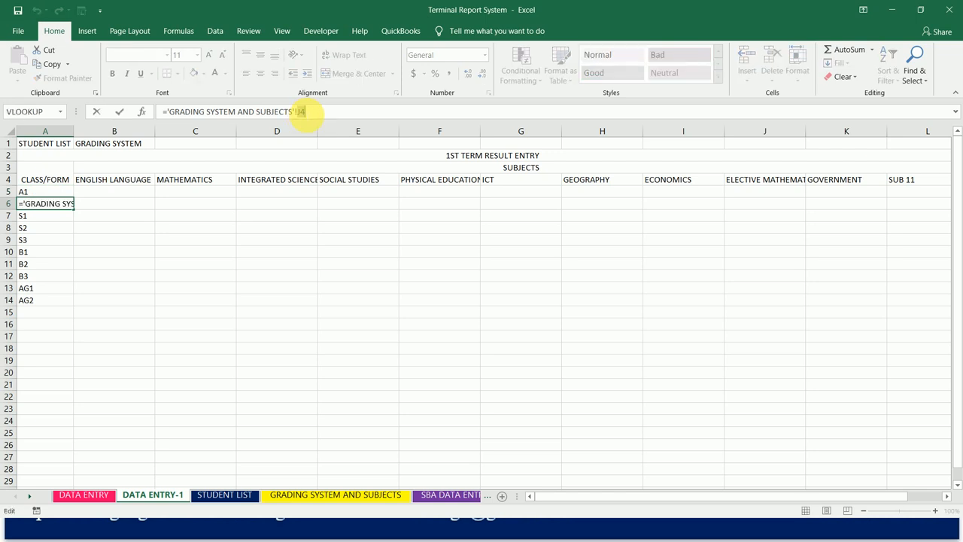
key(F4)
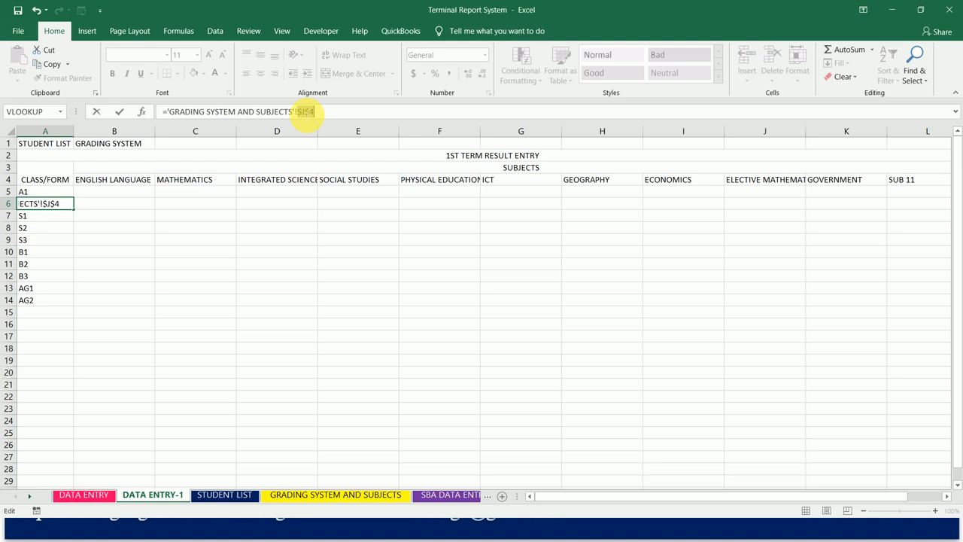
key(Return)
double_click(309, 112)
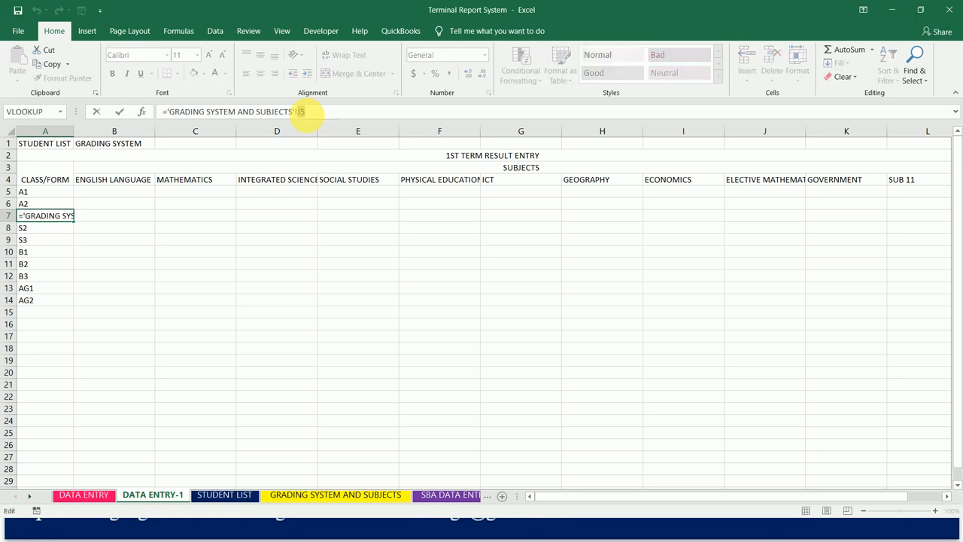
key(F4)
key(Return)
- Make the class link in A8 absolute as $J$6 and the one in A9 as $J$7
double_click(307, 111)
key(F4)
key(Return)
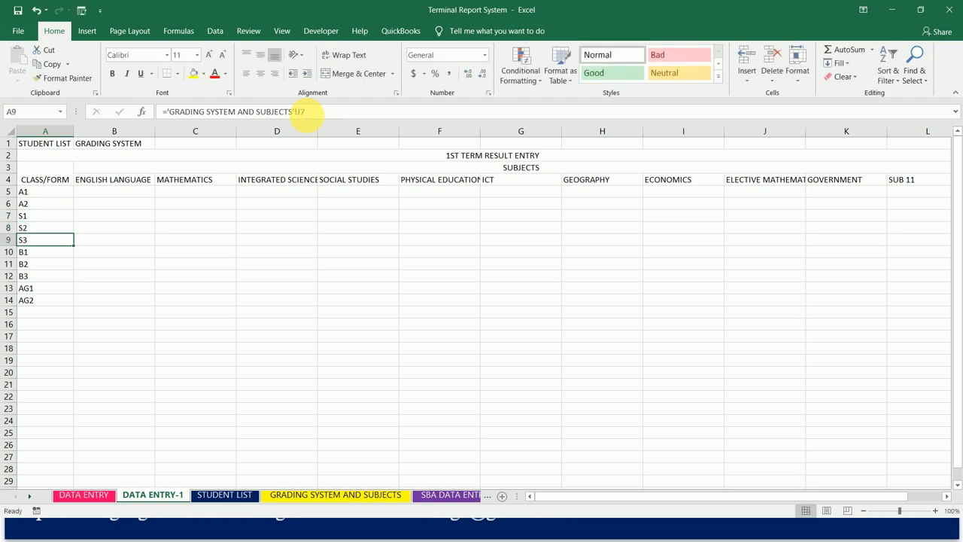
double_click(301, 112)
key(F4)
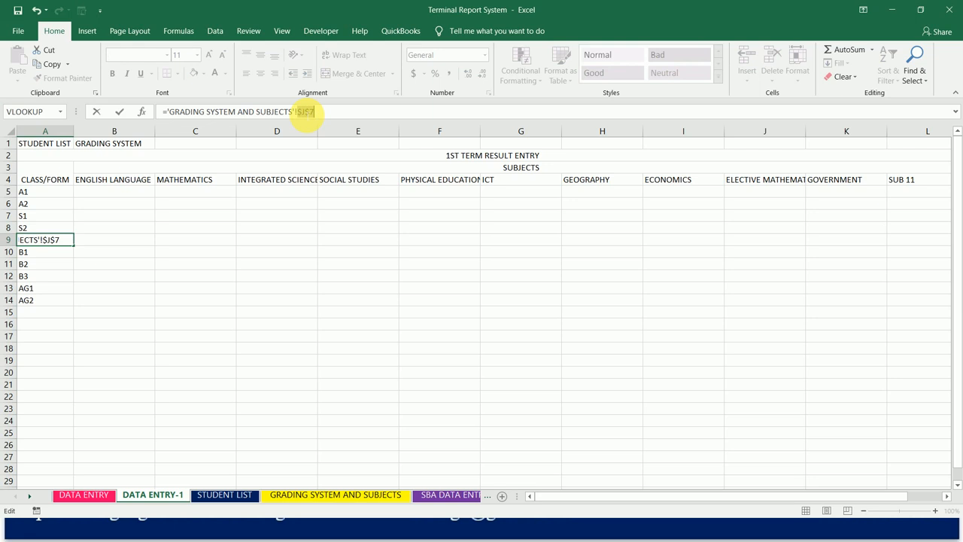
key(Return)
- Make the class link in A10 absolute as $J$8 and the one in A11 as $J$9
double_click(301, 111)
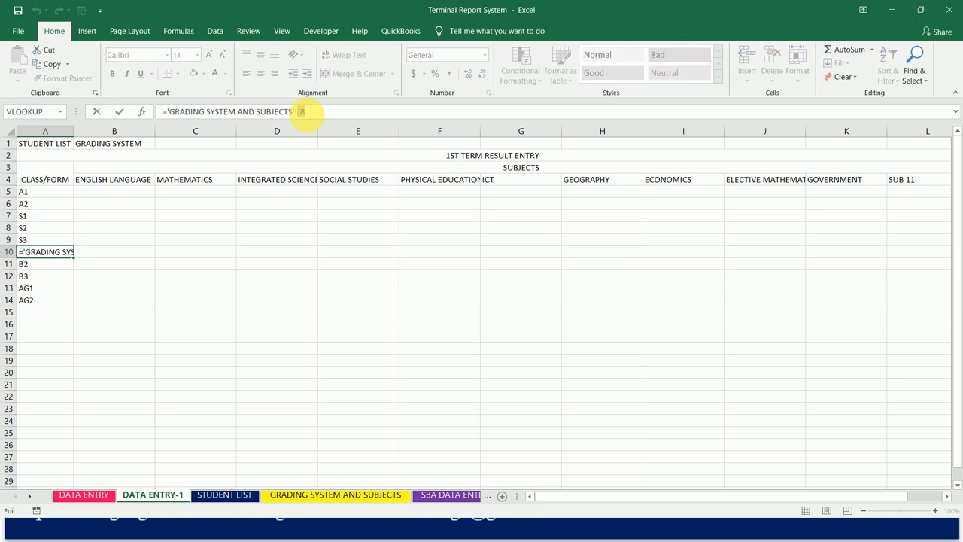
key(F4)
key(Return)
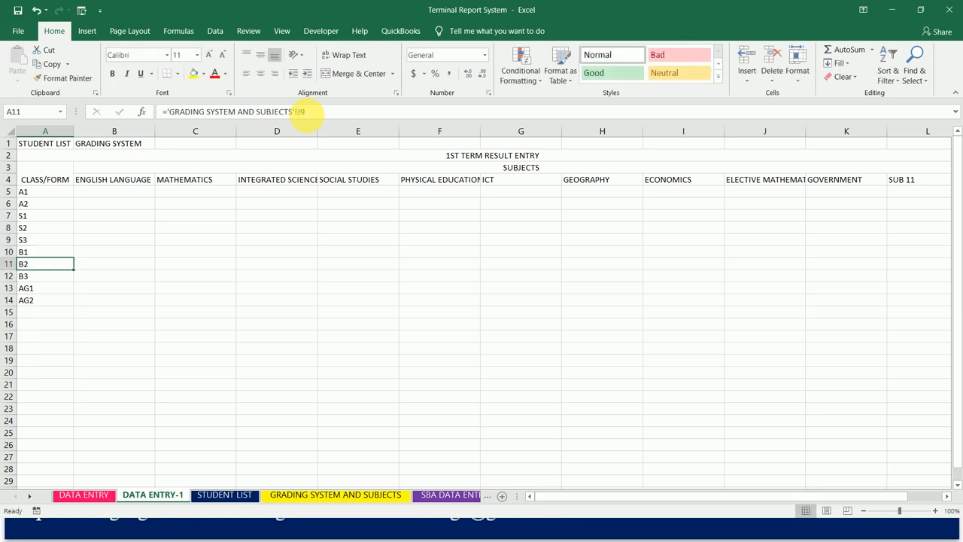
double_click(303, 112)
key(F4)
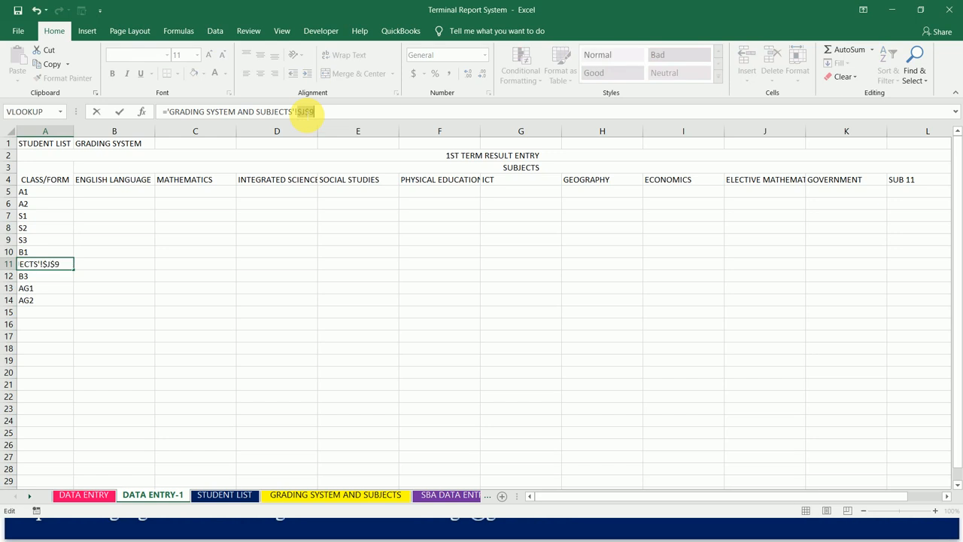
key(Return)
- Make the class link in A12 absolute as $J$10 and the one in A13 as $J$11
double_click(302, 111)
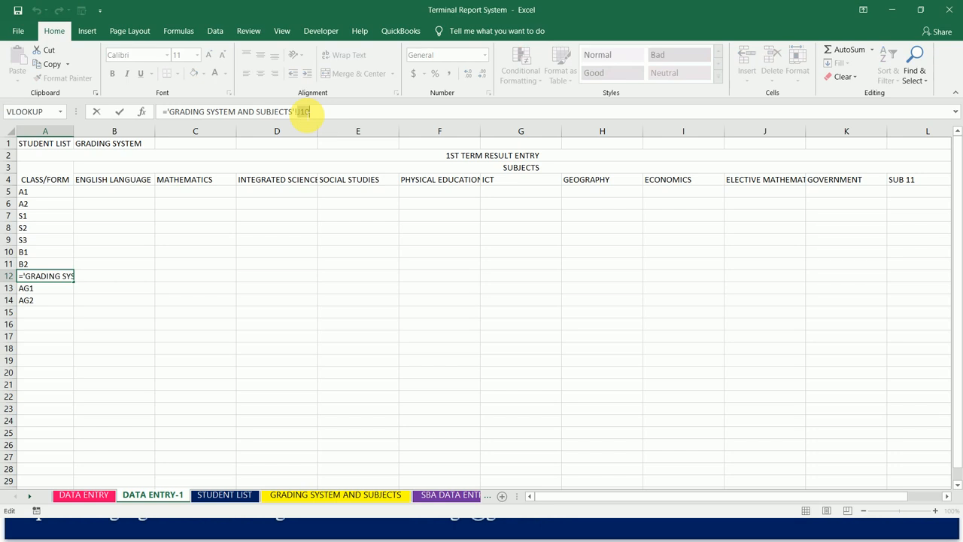
key(F4)
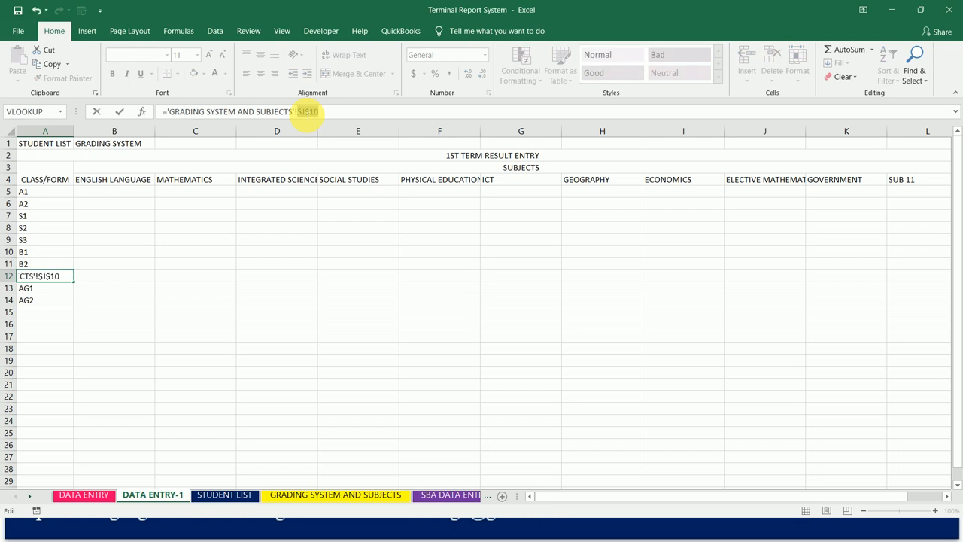
key(Return)
double_click(303, 111)
key(F4)
key(Return)
- Make the class link in A14 absolute as $J$12
double_click(303, 111)
key(F4)
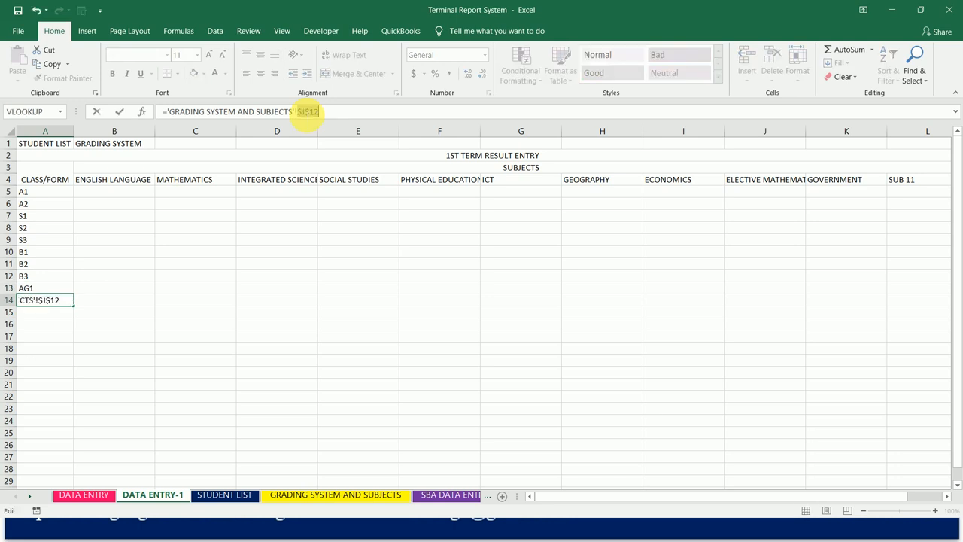
key(Return)
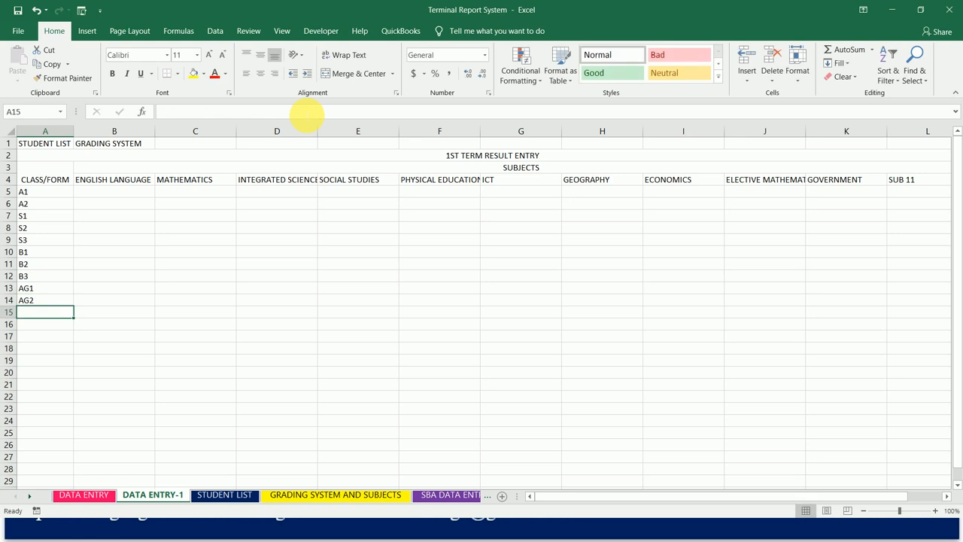
- Wrap the text of the CLASS/FORM heading in A3 and narrow column A so the heading splits over two lines
key(Up)
key(Up)
key(Up)
key(Up)
key(Up)
key(Up)
key(Up)
key(Up)
key(Up)
key(Up)
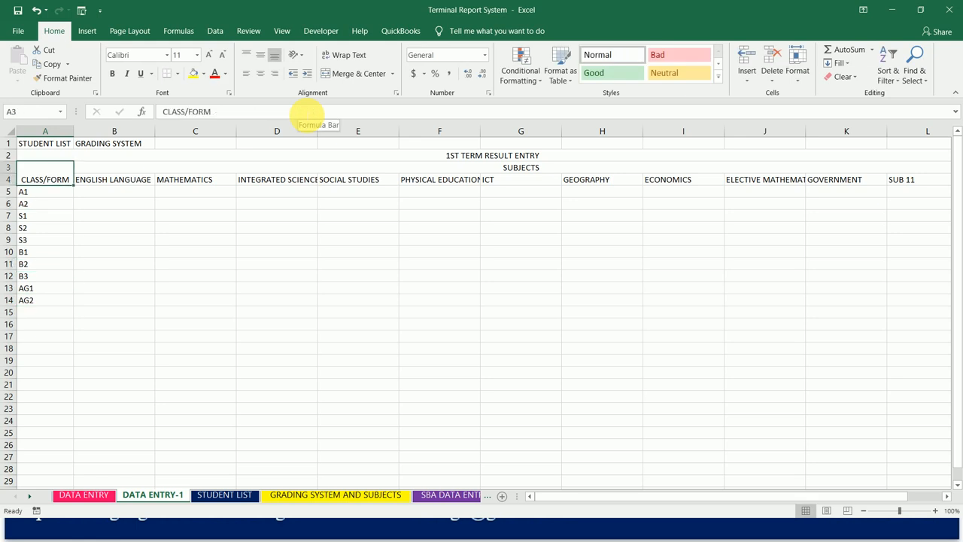
key(Up)
key(Up)
key(Down)
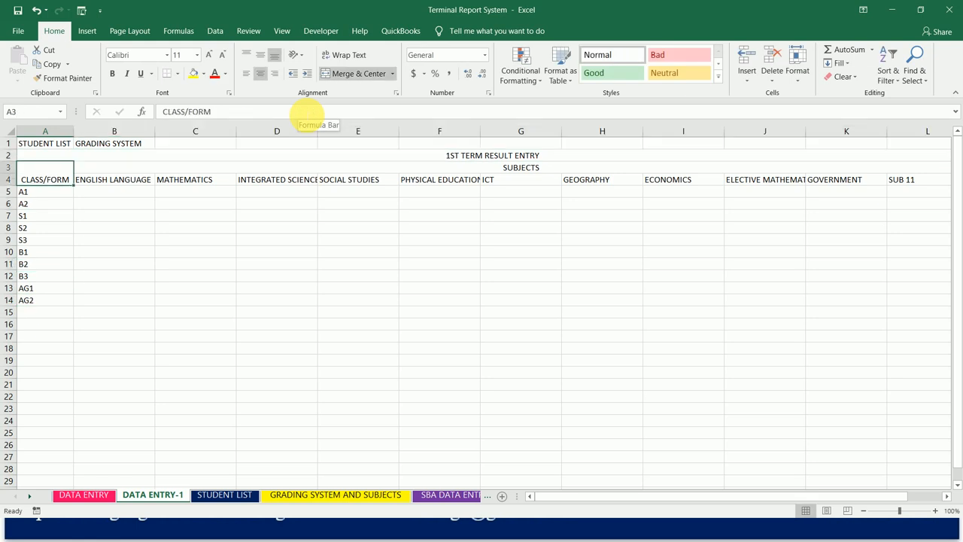
click(356, 56)
drag(75, 134, 46, 138)
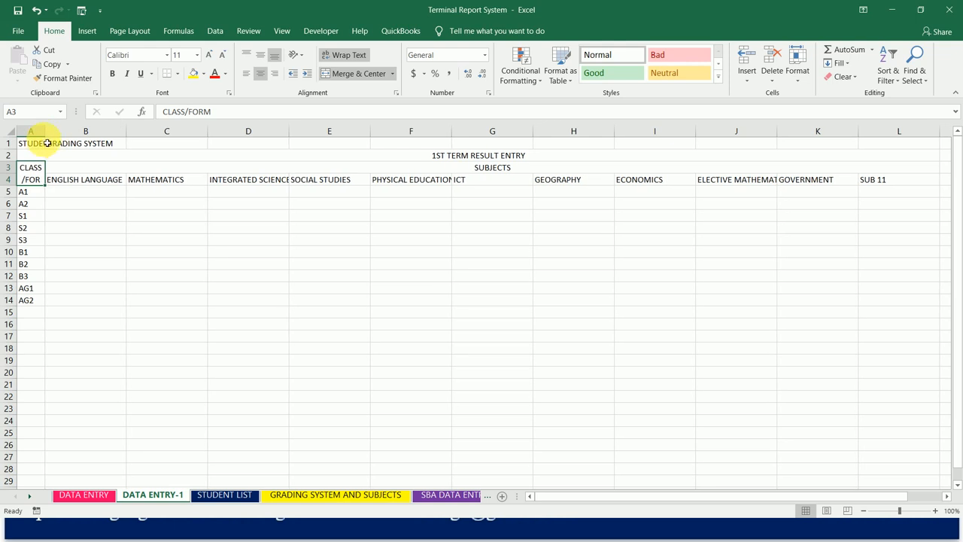
- Move the GRADING SYSTEM label from B1 to C1
click(43, 144)
double_click(43, 145)
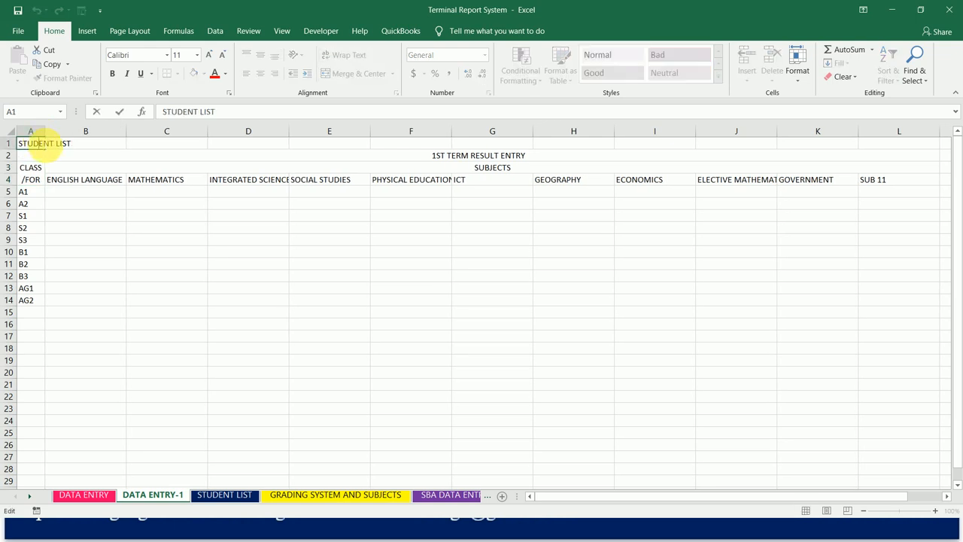
click(92, 147)
click(38, 145)
click(68, 147)
key(ctrl+c)
click(151, 145)
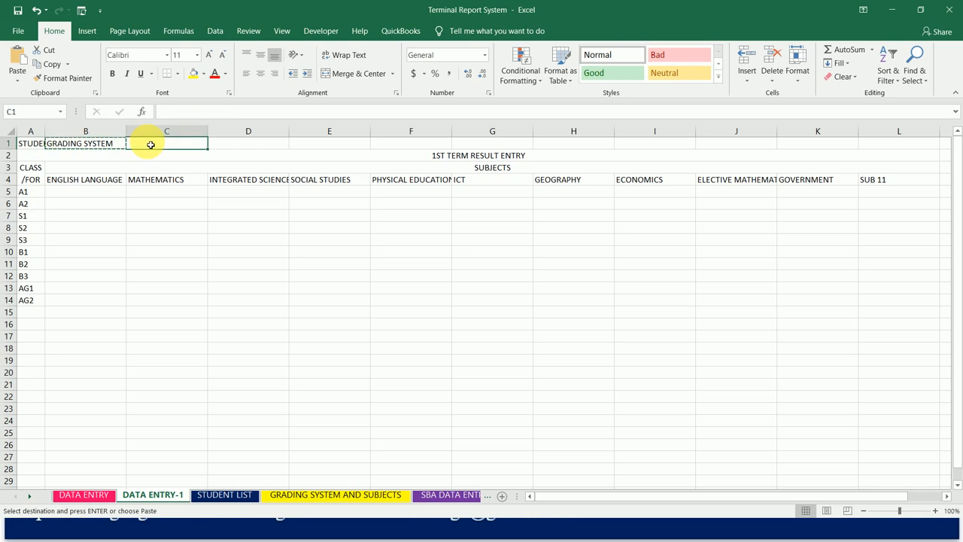
key(ctrl+v)
- Merge and center the STUDENT LIST label across A1:B1
click(38, 148)
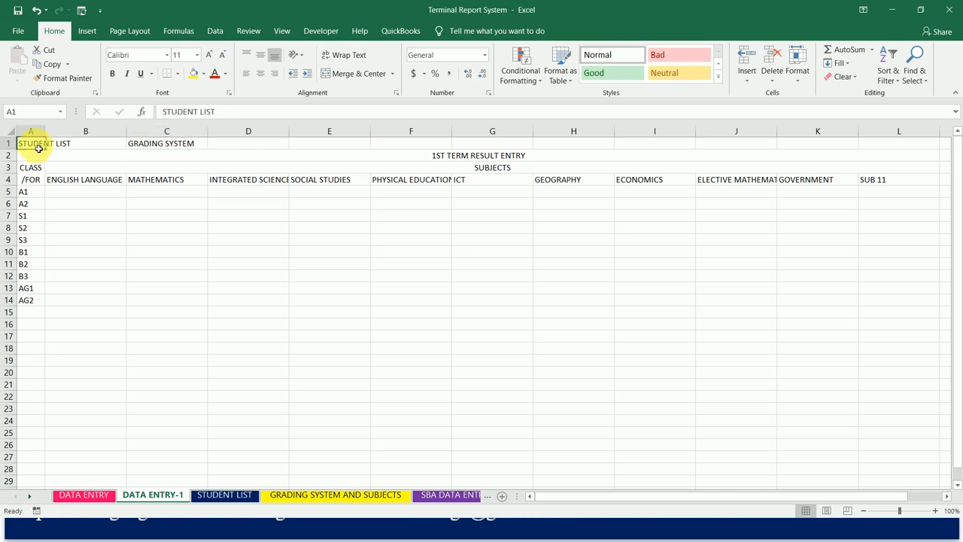
key(shift+Right)
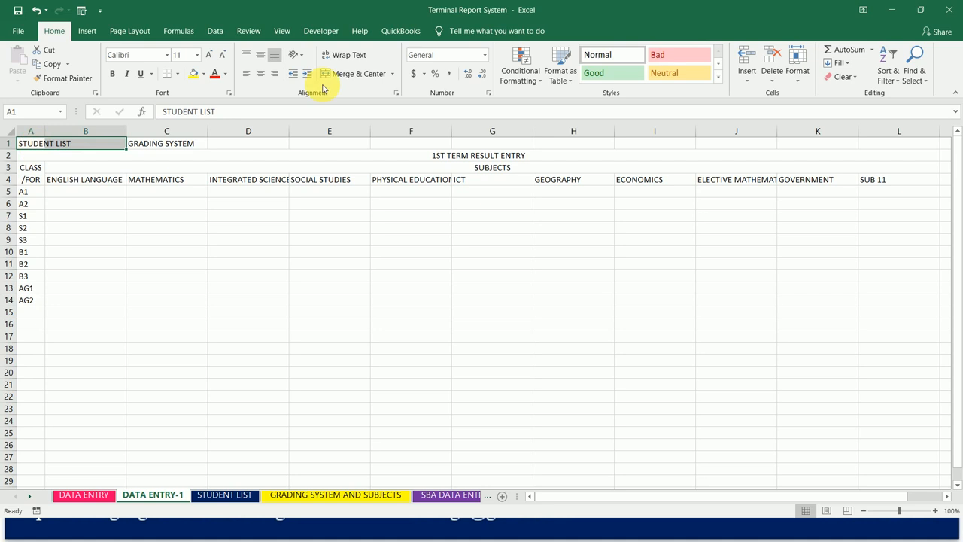
click(352, 76)
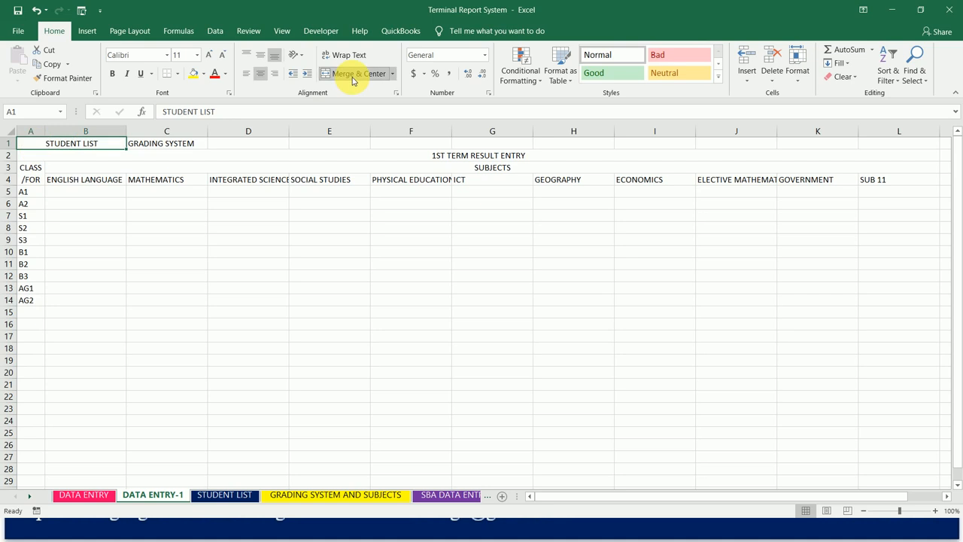
click(186, 144)
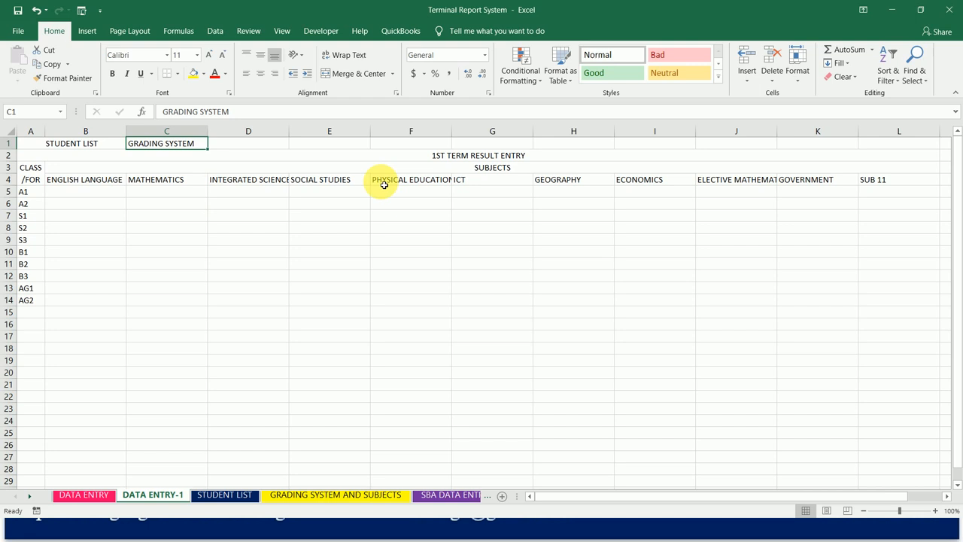
click(419, 155)
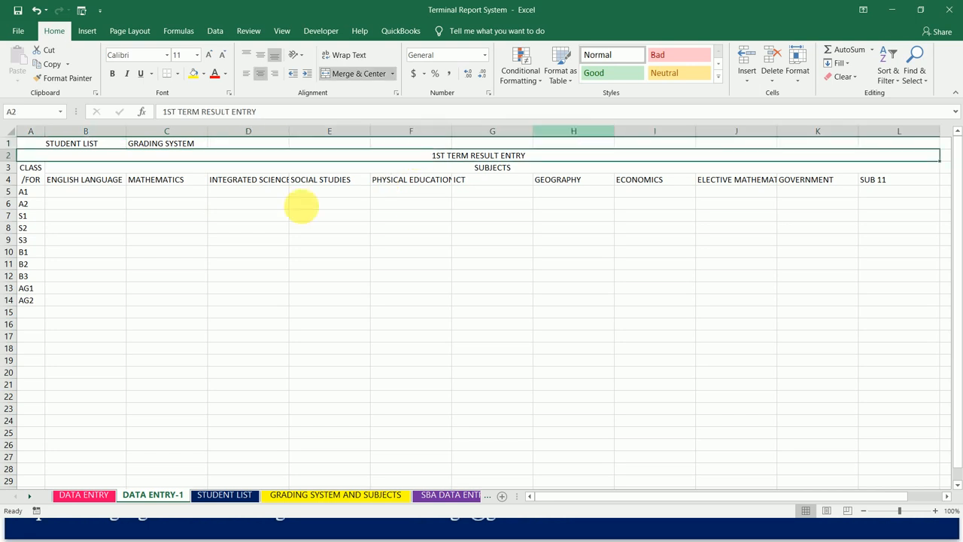
- Link B5 to the first subject in H17 of GRADING SYSTEM AND SUBJECTS with the absolute reference $H$17
click(94, 194)
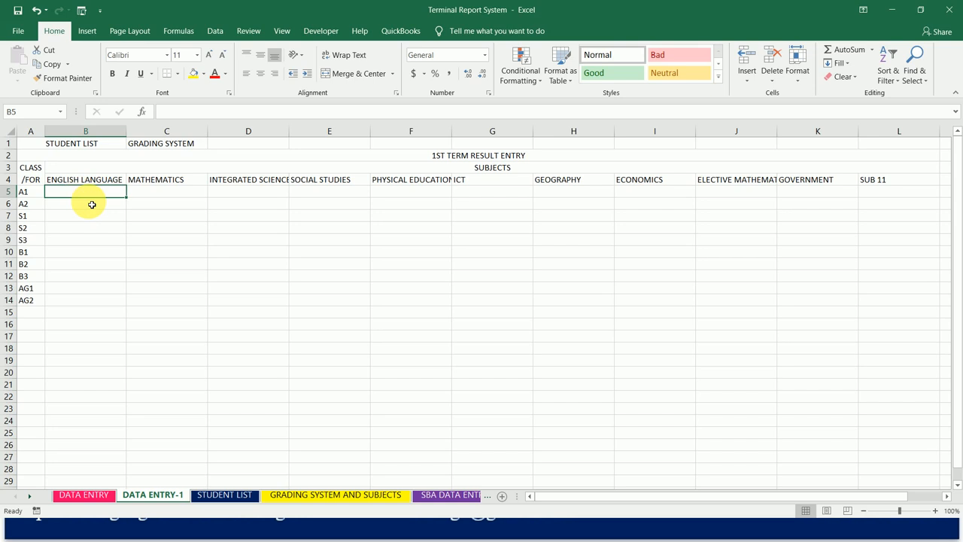
text(=)
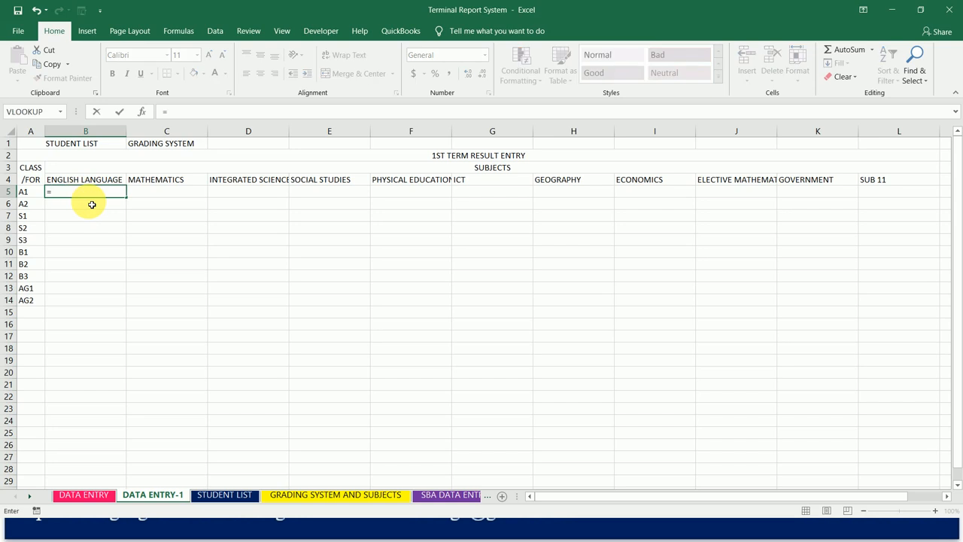
click(309, 496)
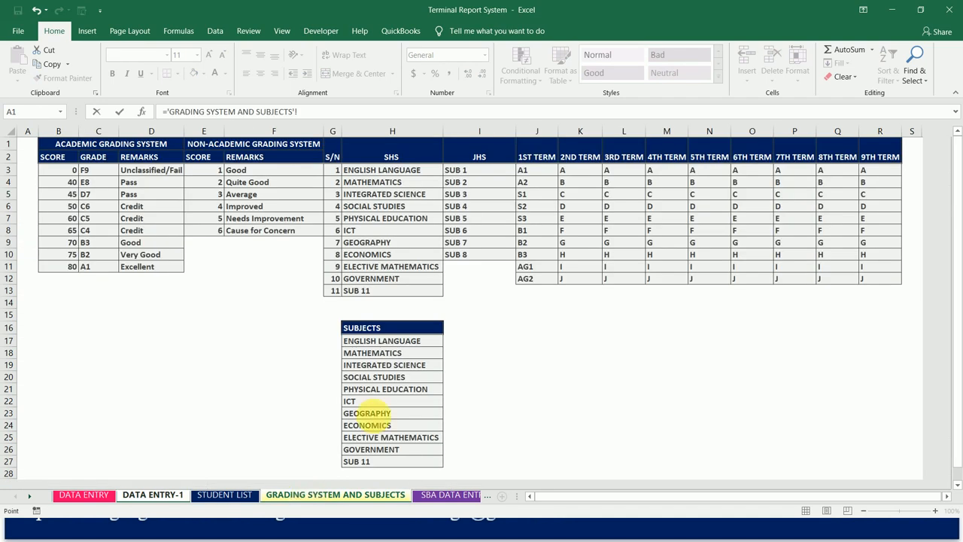
click(389, 345)
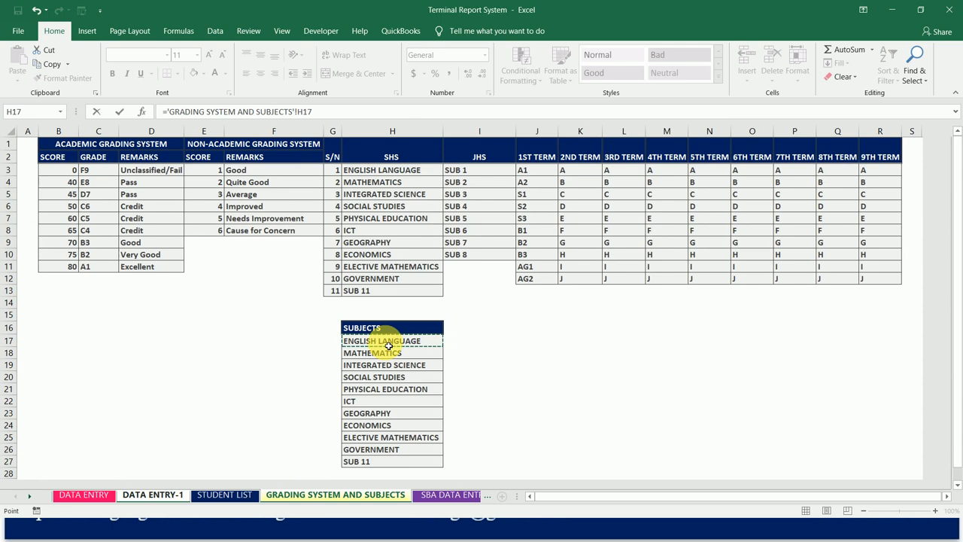
double_click(304, 111)
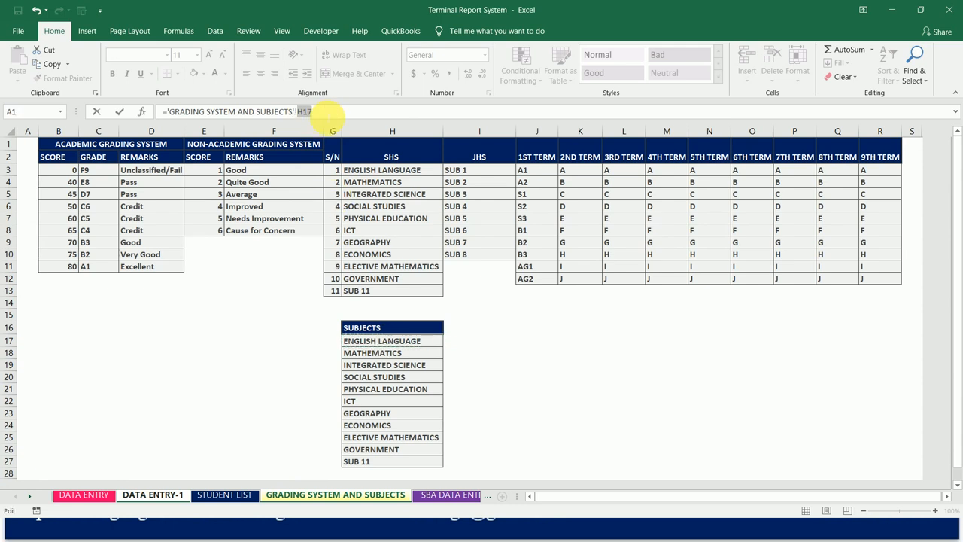
key(F4)
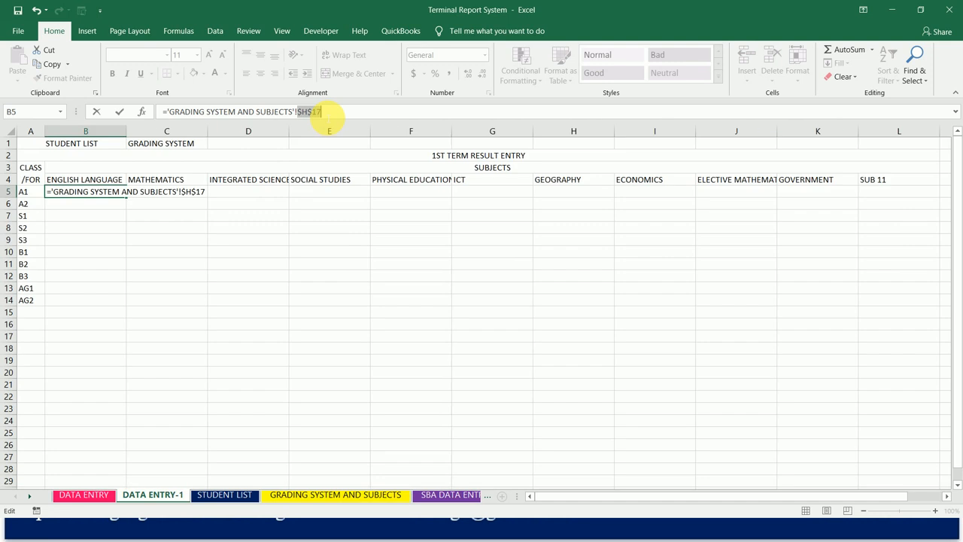
key(Return)
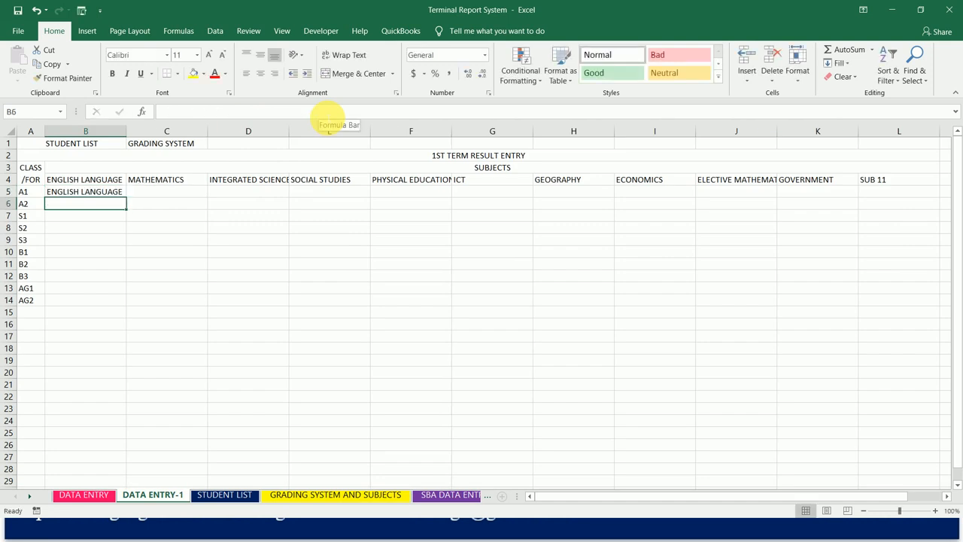
- Replace the content of B5 with the label SUB1
key(Up)
text(SUBJECTS)
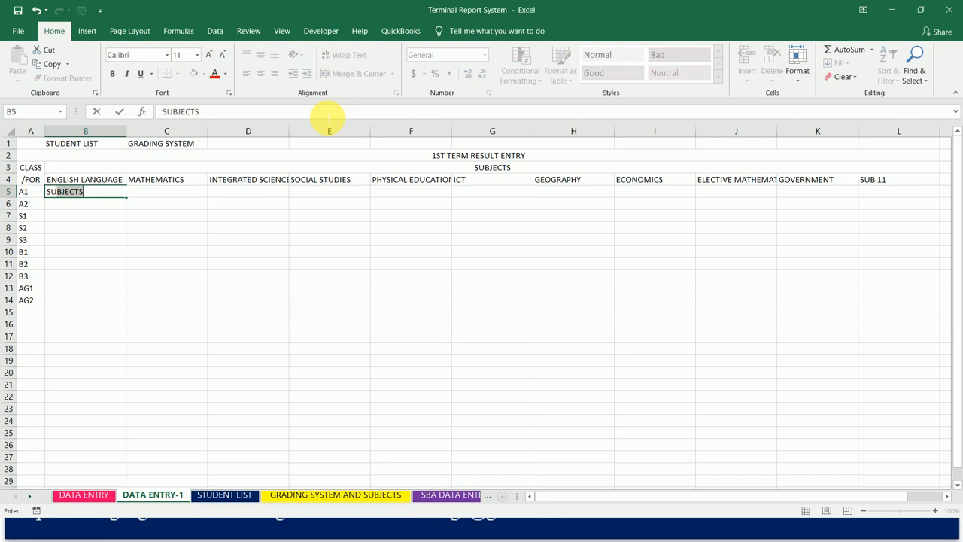
text(1)
key(Return)
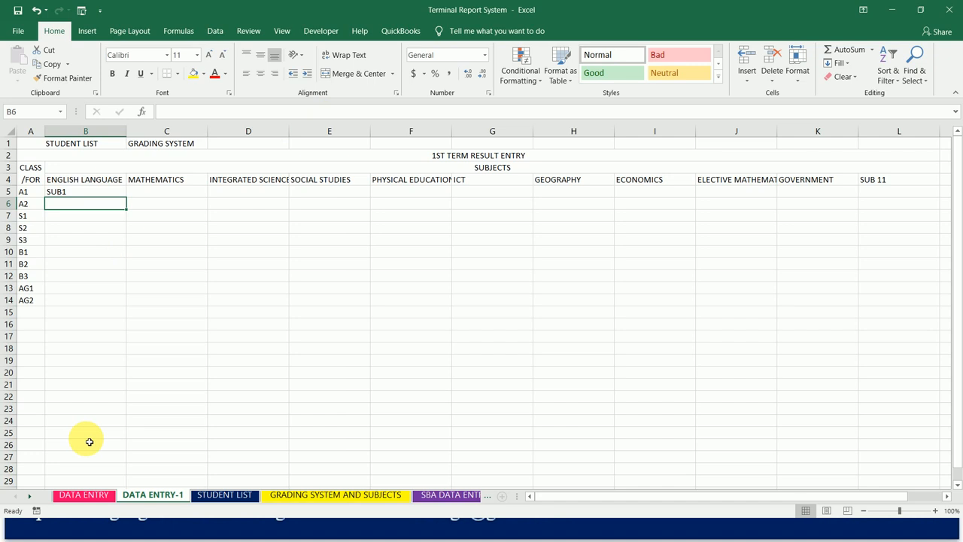
- Look through the SUB1-1, SUB1-2 and SUB1-3 sheets to check how the subject sheets are named and laid out
click(29, 496)
click(29, 496)
click(29, 496)
click(29, 496)
click(28, 496)
click(73, 497)
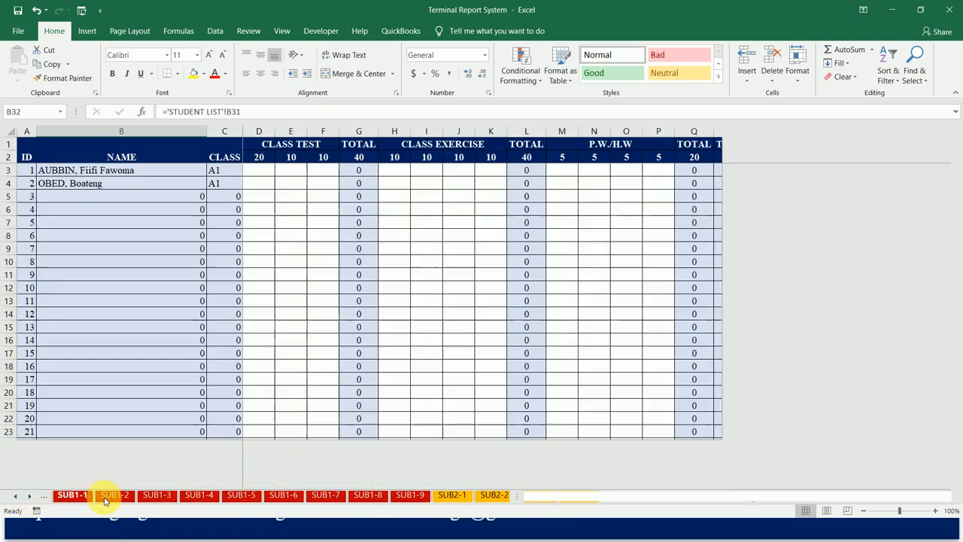
click(114, 496)
click(152, 497)
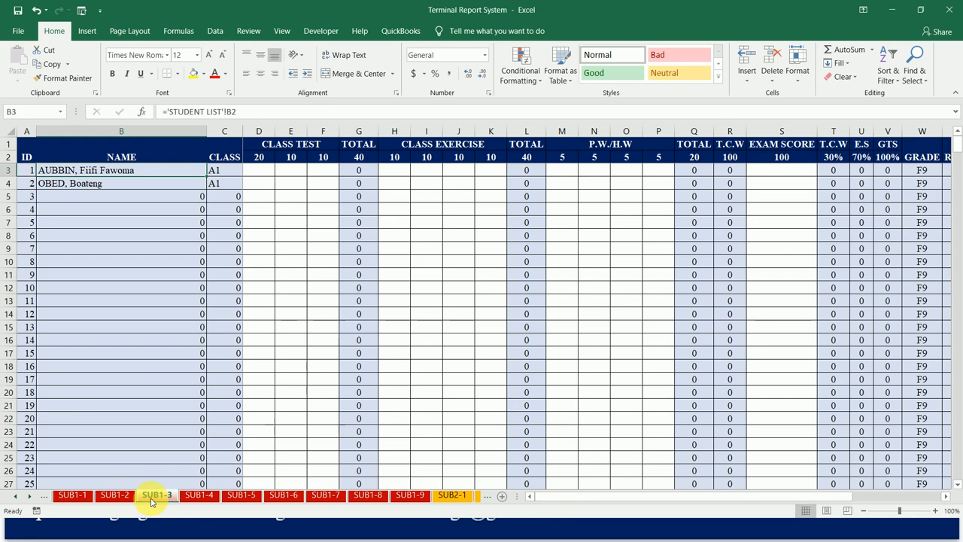
click(16, 497)
click(15, 497)
click(16, 497)
click(19, 496)
click(18, 497)
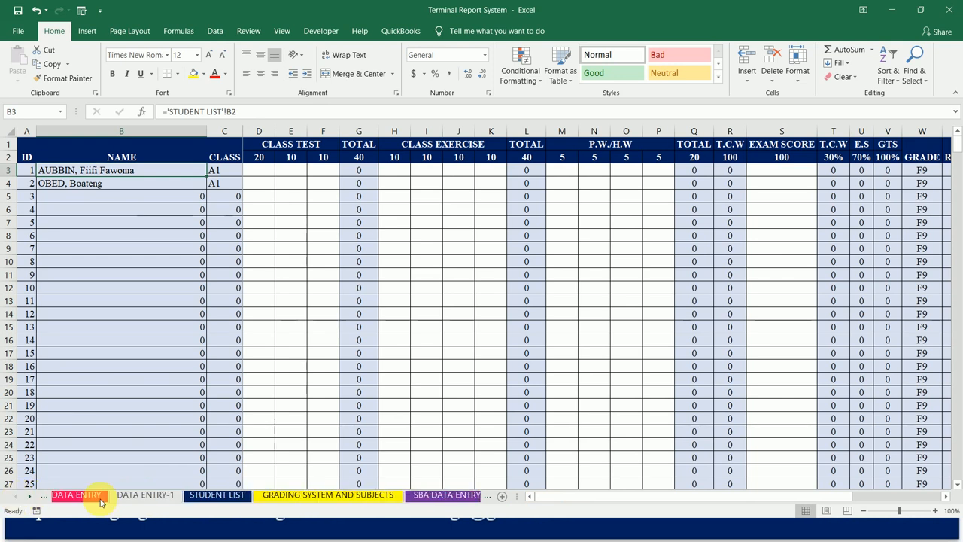
- Return to the DATA ENTRY-1 sheet and extend the B5 label as a series down to SUB10 in B14
click(166, 497)
click(125, 193)
drag(129, 200, 119, 311)
- Copy the SUB1 to SUB10 labels from B5:B14 into all the remaining subject columns, C5:L14
key(ctrl+c)
key(Right)
key(shift+Right)
key(shift+Right)
key(shift+Right)
key(shift+Right)
key(shift+Right)
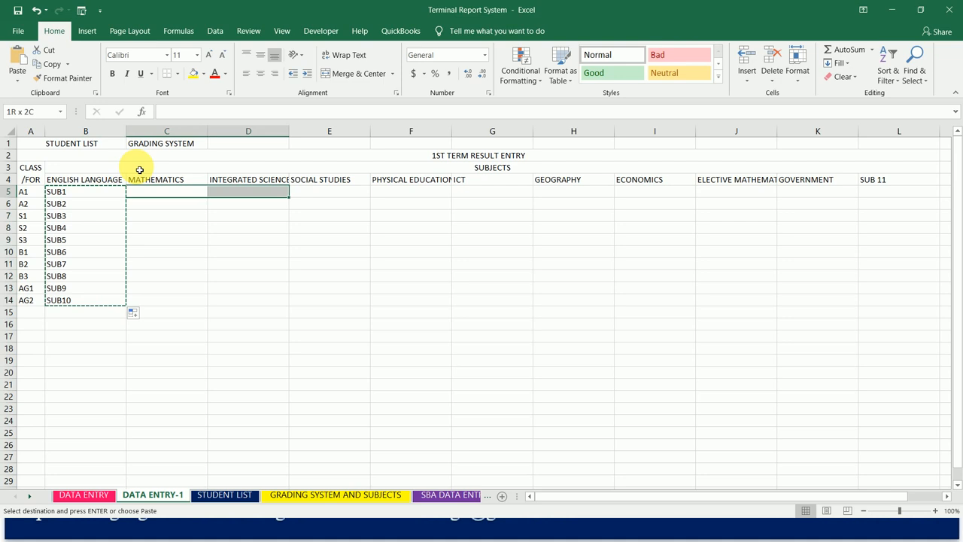
key(shift+Right)
key(shift+Right)
key(shift+Right)
key(shift+Right)
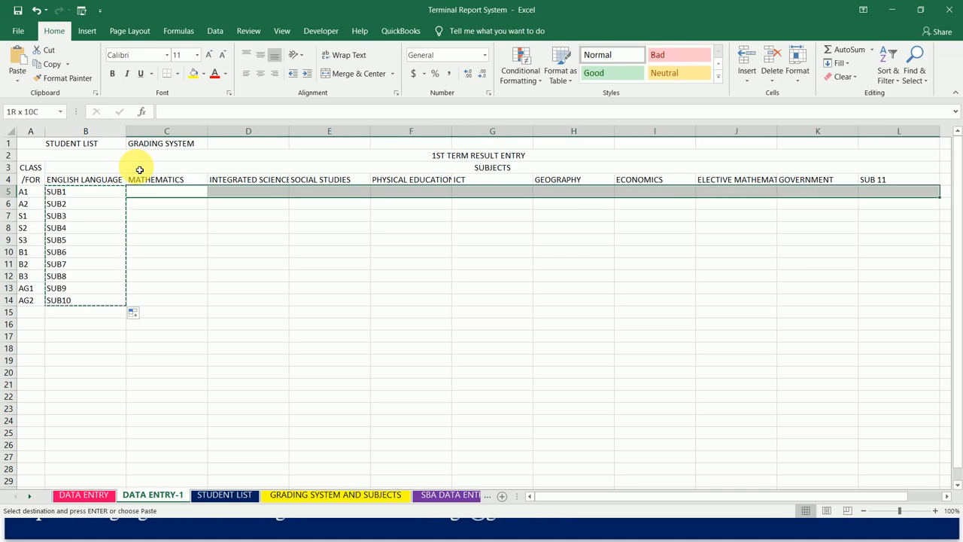
key(shift+Down)
key(shift+Down)
key(shift+Down)
key(shift+Down)
key(shift+Down)
key(shift+Down)
key(shift+Down)
key(shift+Down)
key(shift+Down)
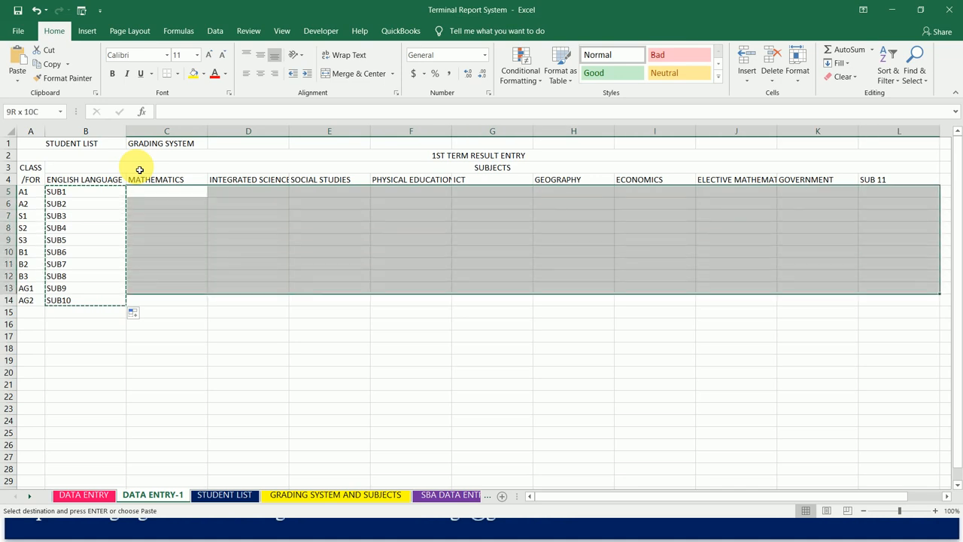
key(ctrl+v)
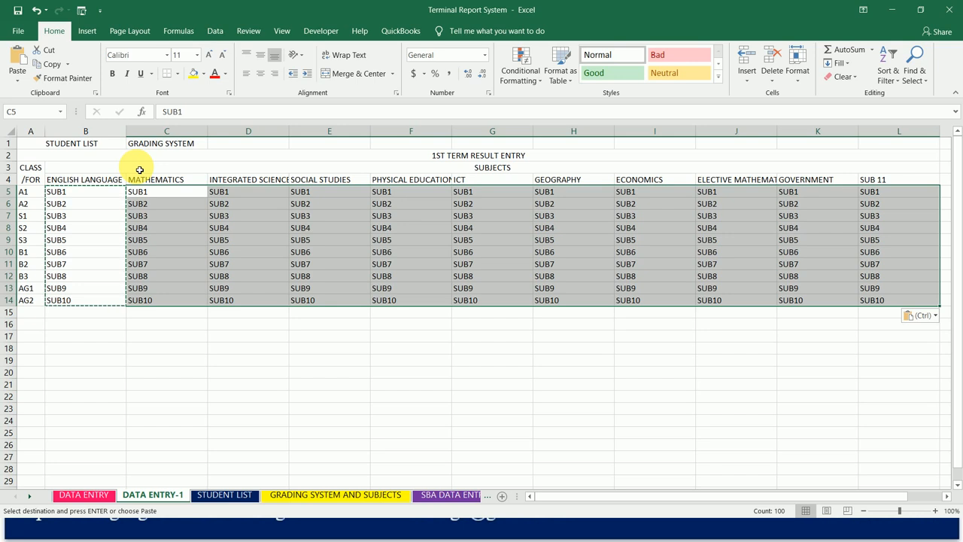
key(Escape)
- Apply the Note cell style to the 1ST TERM RESULT ENTRY title in row 2, and make it bold at size 16
click(363, 168)
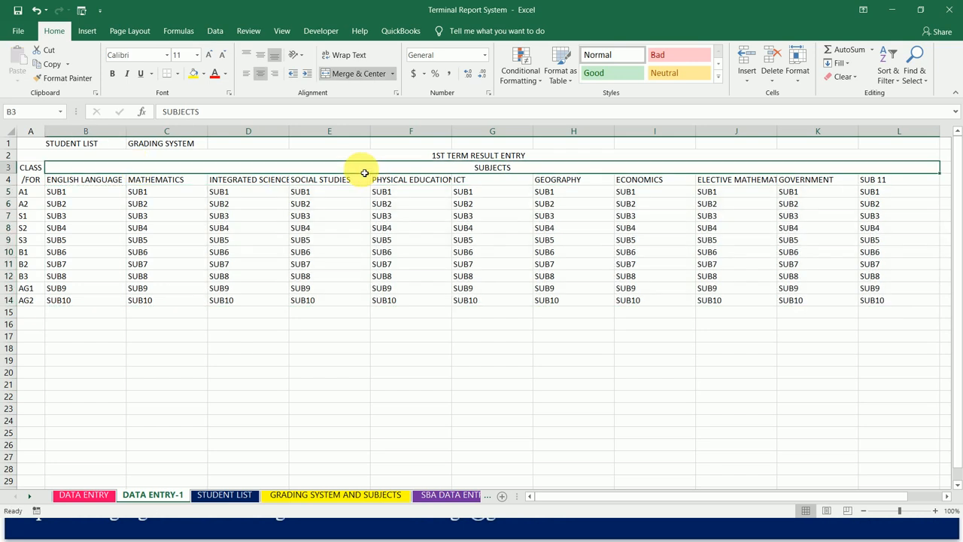
key(Up)
key(Up)
key(Down)
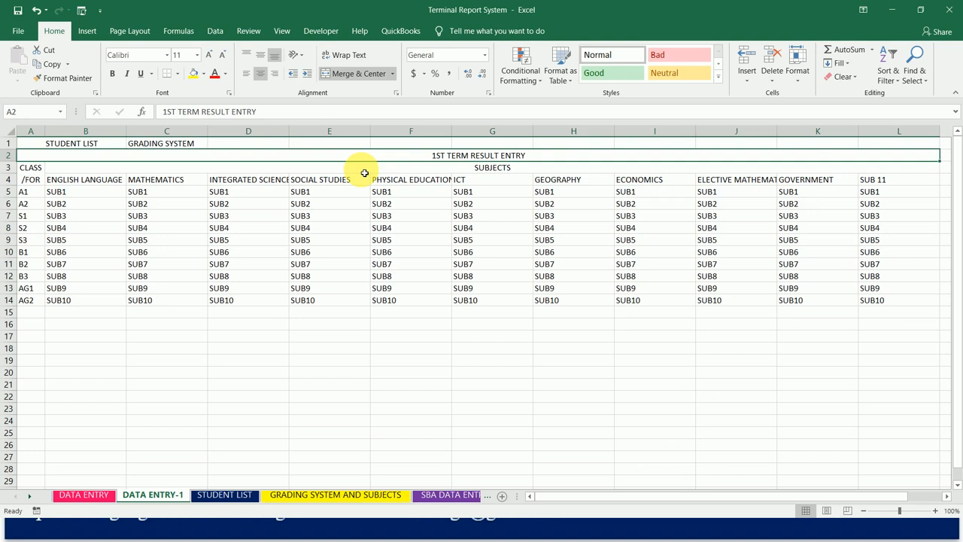
click(719, 81)
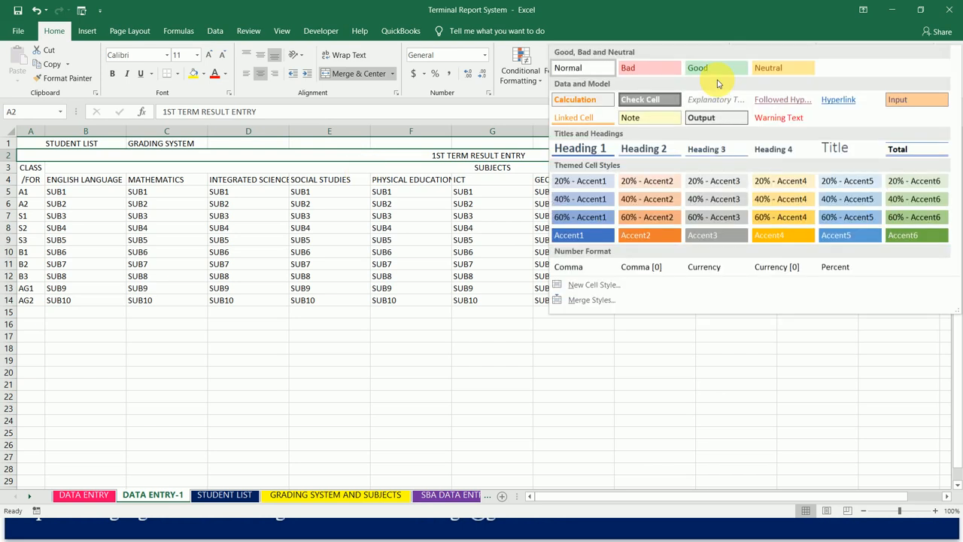
click(645, 118)
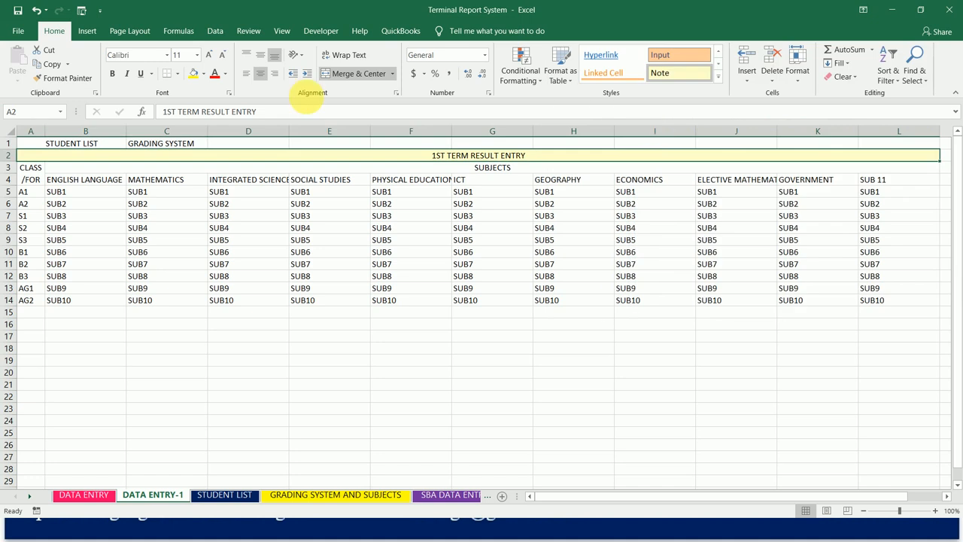
click(211, 58)
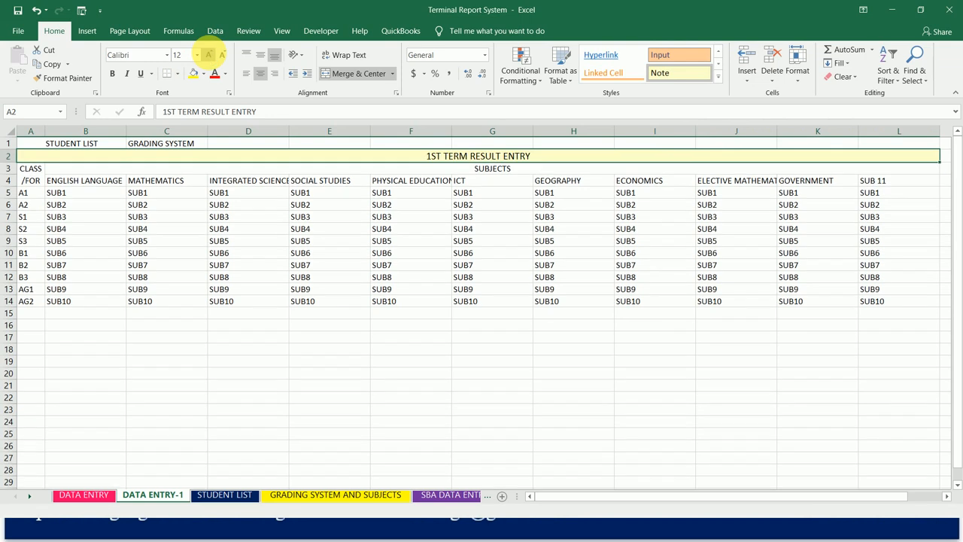
click(209, 55)
click(210, 57)
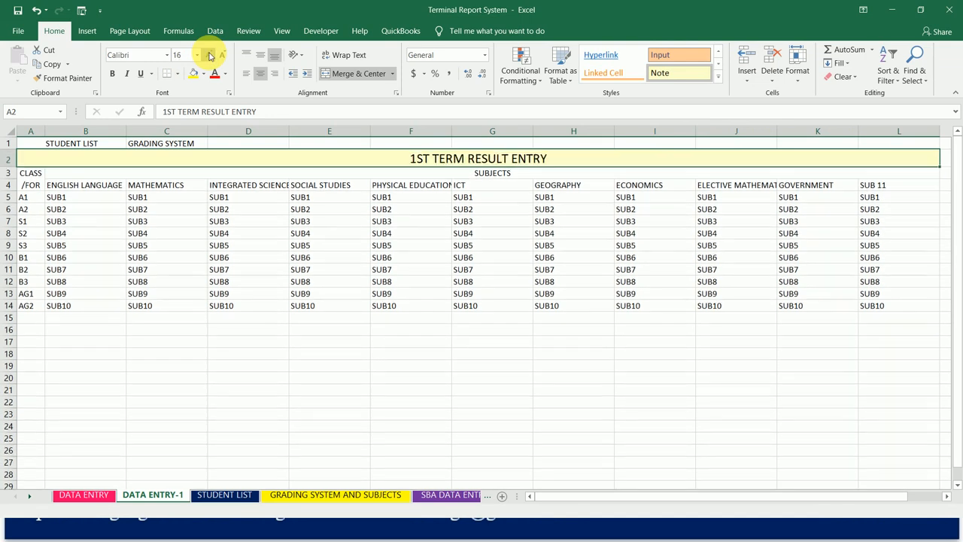
- Apply the Check Cell style with a dark blue fill to the CLASS/FORM, SUBJECTS and subject name headings in rows 3 and 4
click(356, 178)
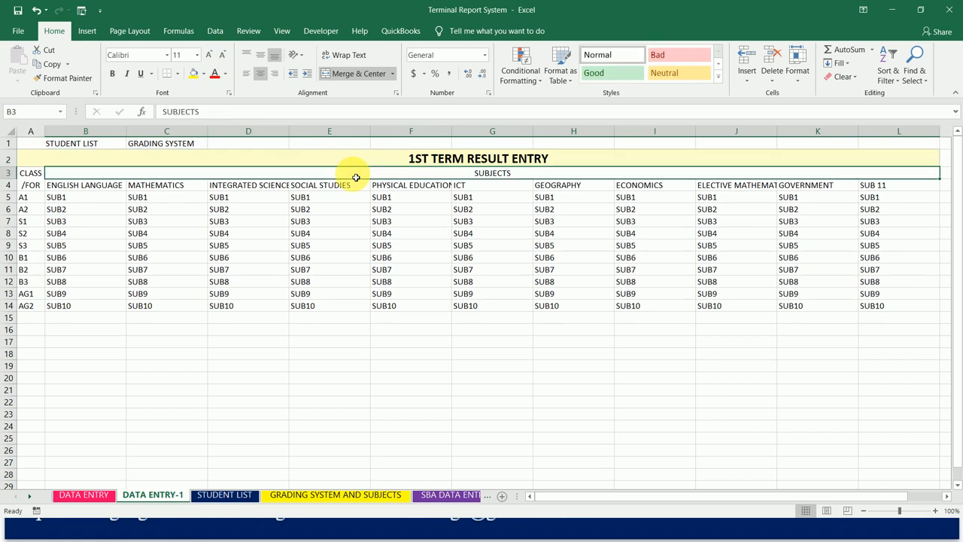
click(718, 77)
click(466, 178)
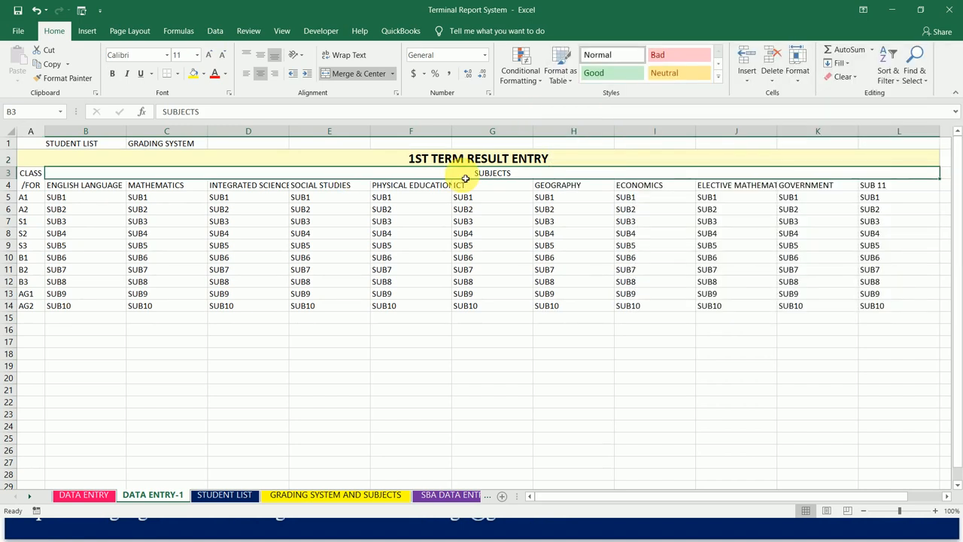
key(Left)
key(shift+Right)
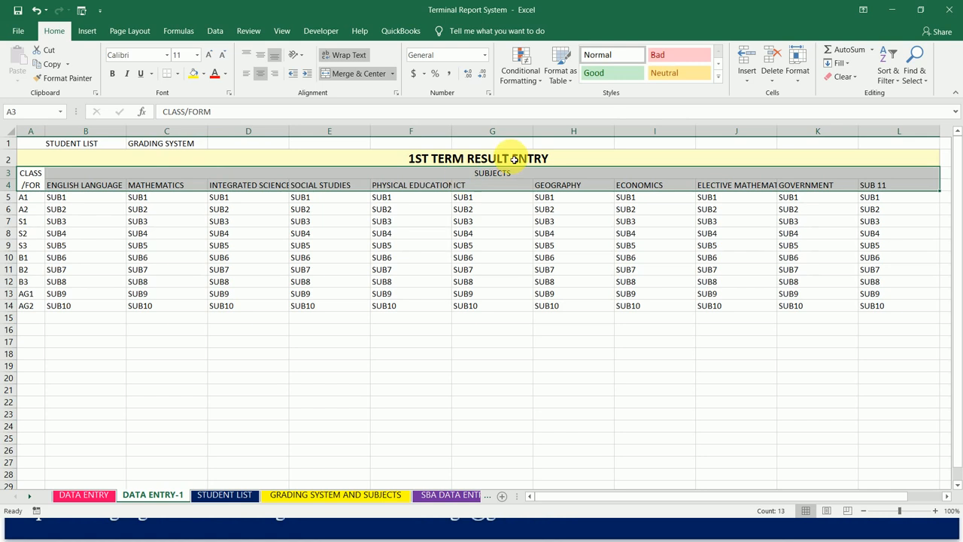
click(719, 80)
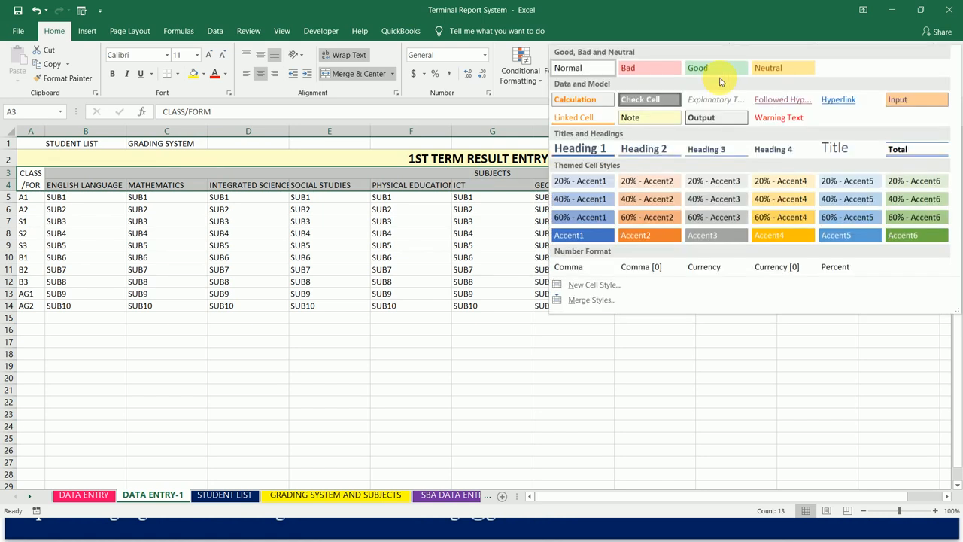
click(649, 99)
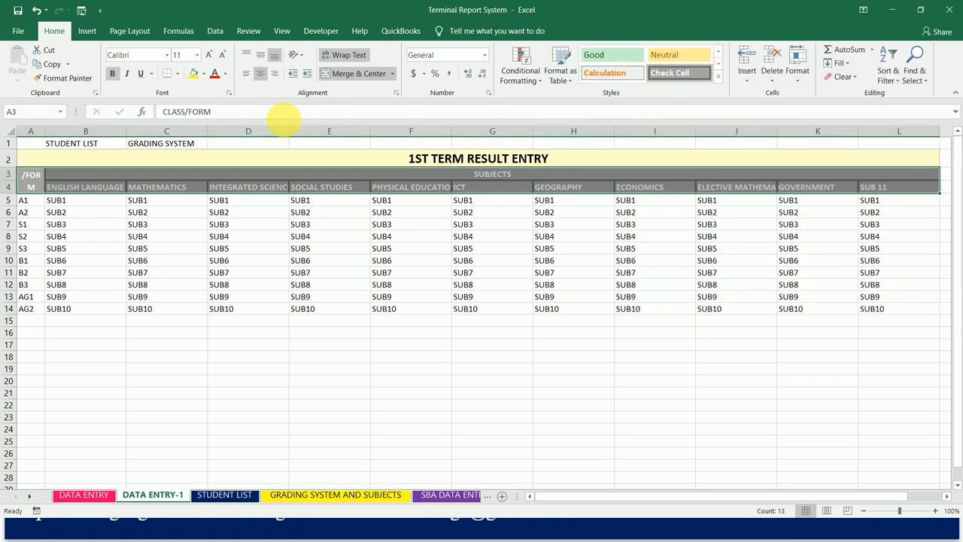
click(203, 73)
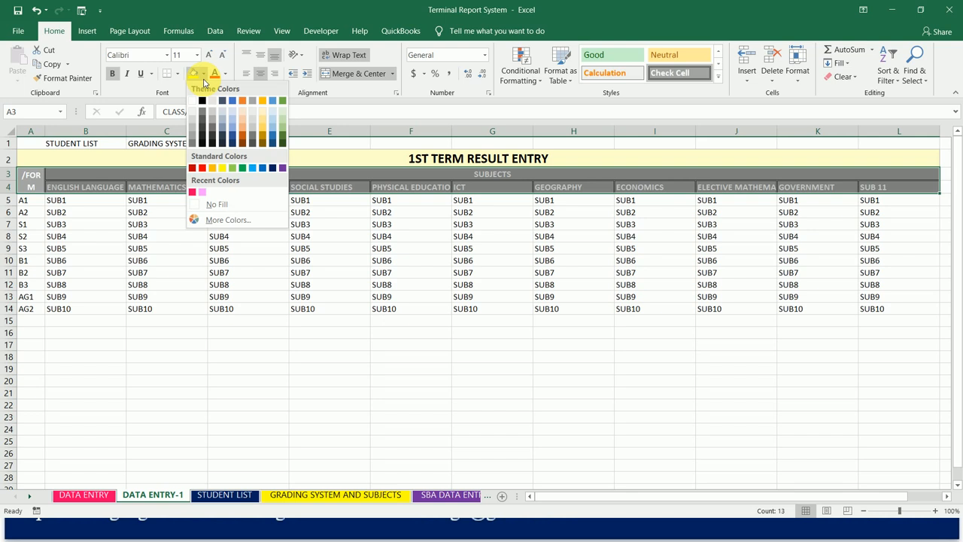
click(274, 170)
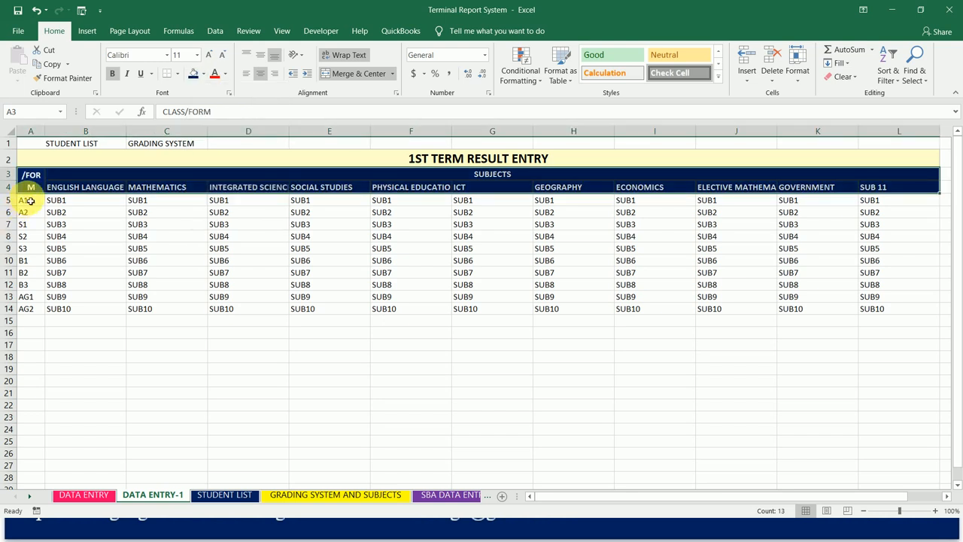
- Give the class names in A5:A14 the Check Cell style with a dark blue fill, and widen column A to fit the CLASS/FORM heading
drag(30, 201, 23, 310)
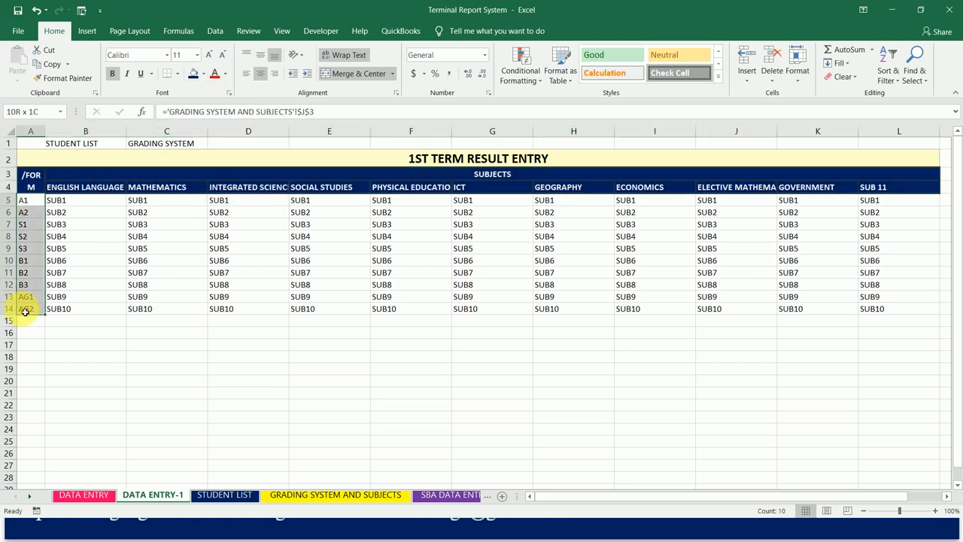
click(193, 74)
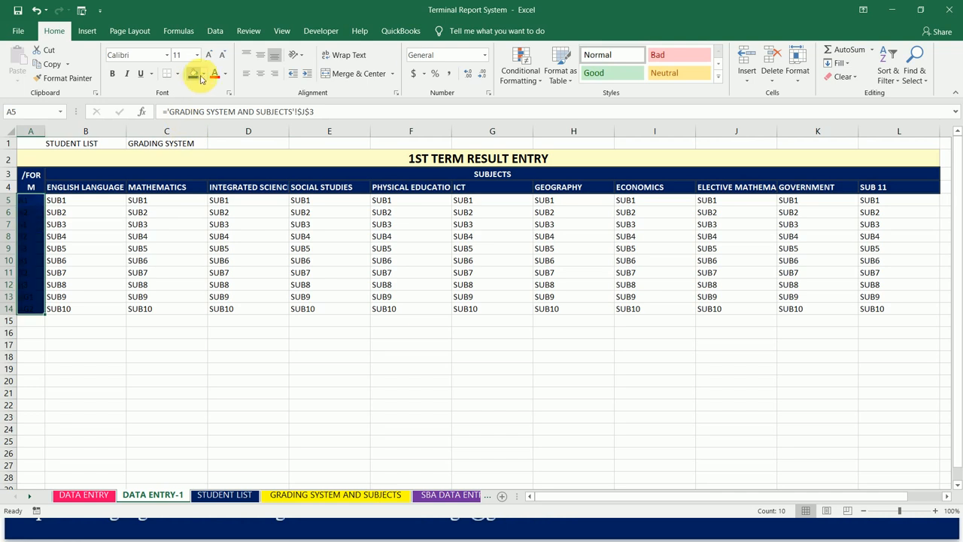
click(719, 76)
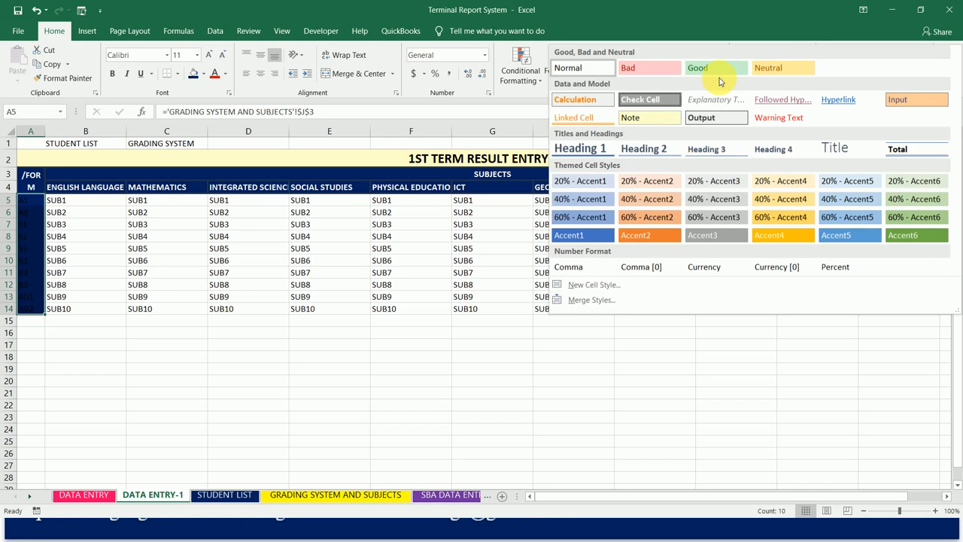
click(650, 99)
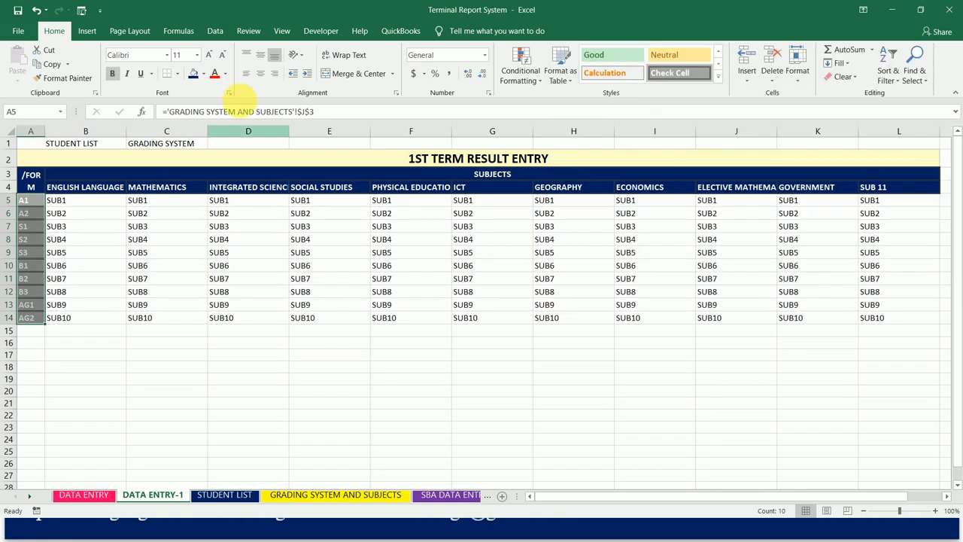
click(195, 75)
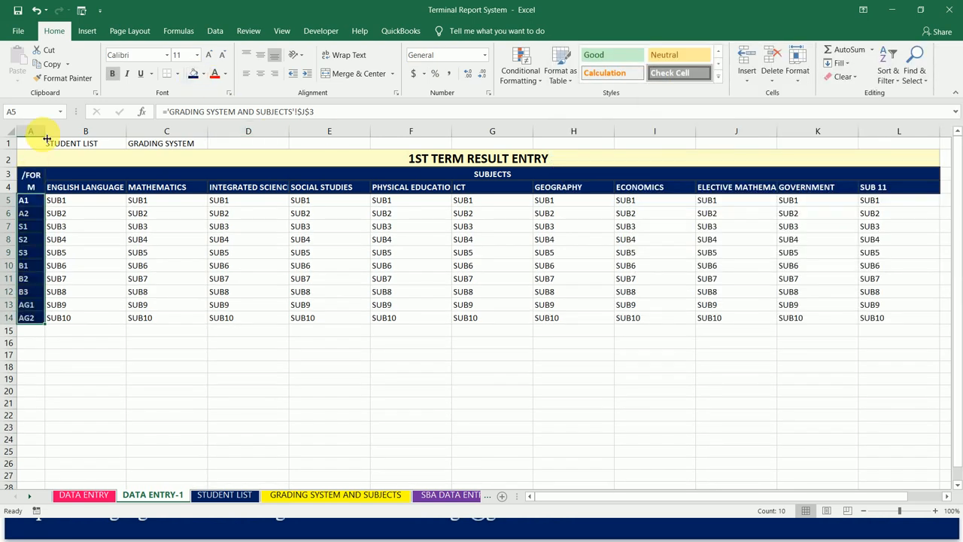
drag(49, 139, 53, 139)
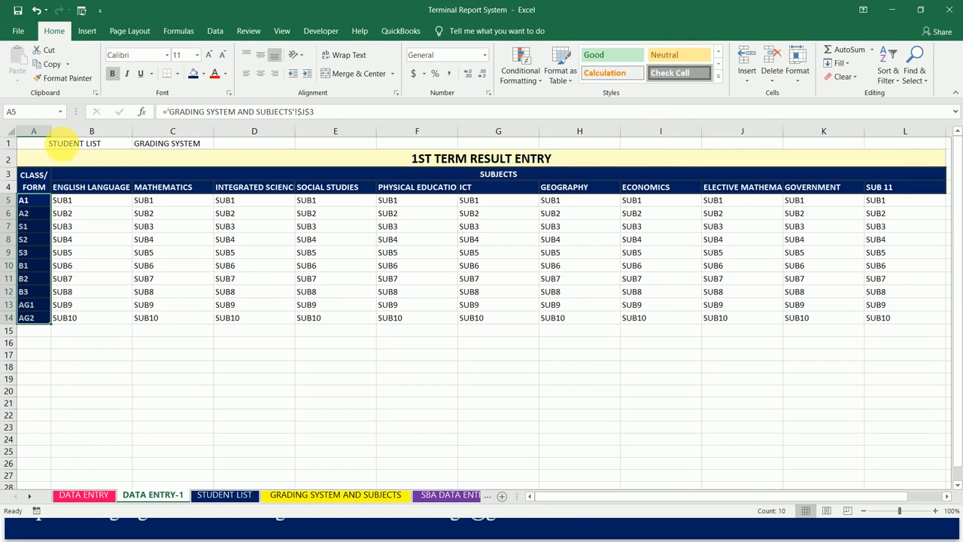
- Apply the Check Cell style with a dark blue fill to the STUDENT LIST label in row 1
click(67, 148)
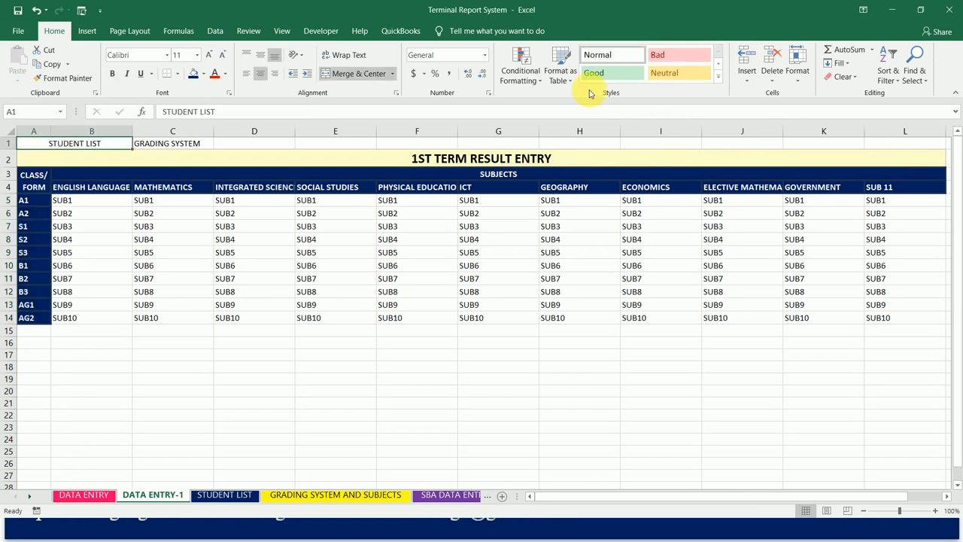
click(718, 80)
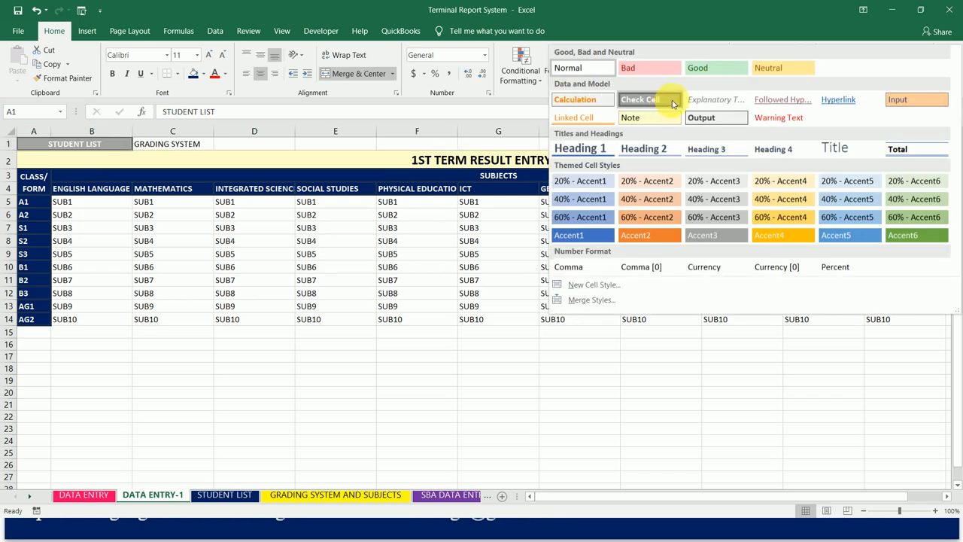
click(669, 100)
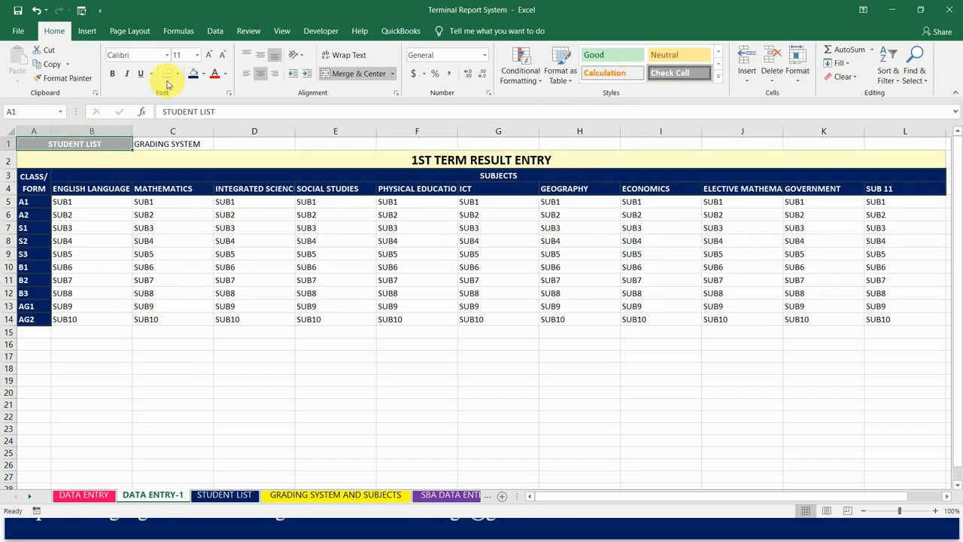
click(193, 73)
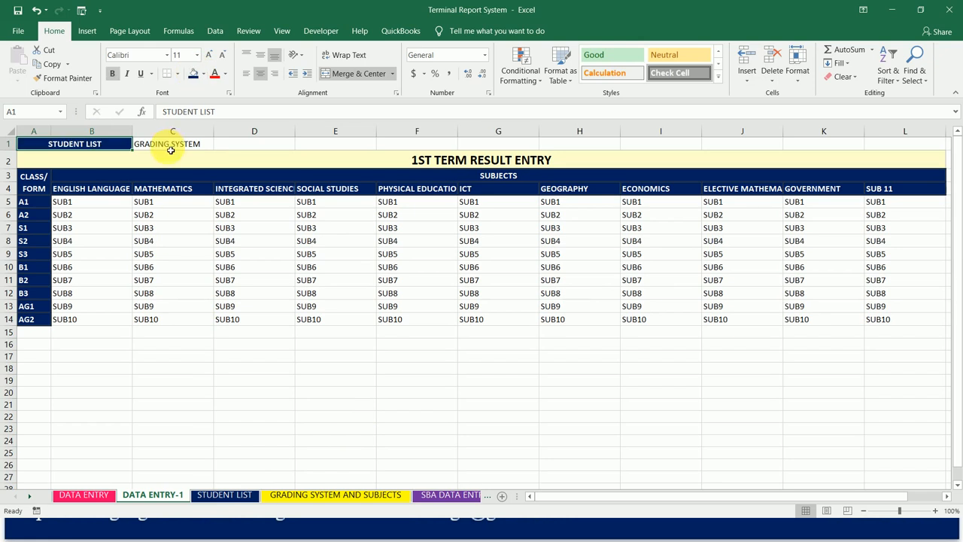
- Give the GRADING SYSTEM label in C1 the Check Cell style with a yellow fill and black font
click(171, 149)
click(718, 76)
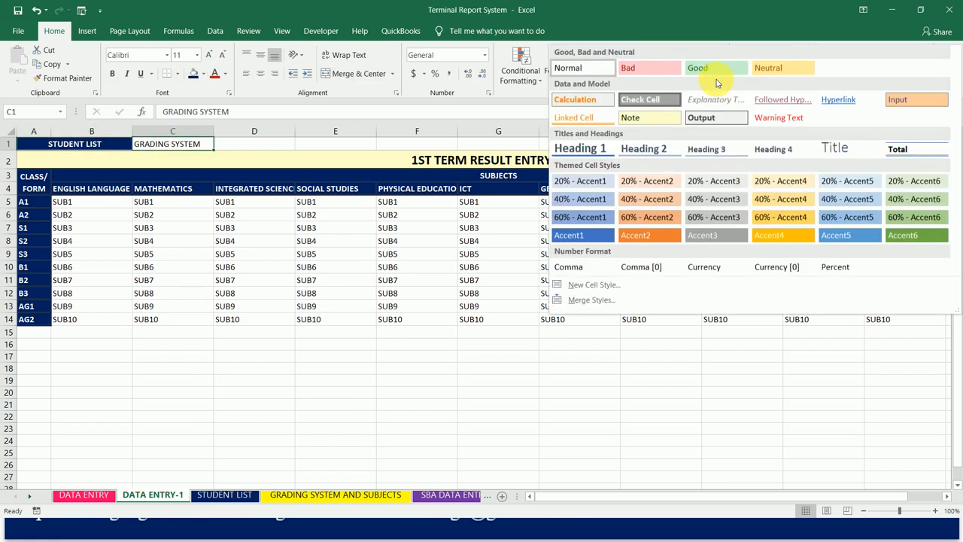
click(648, 99)
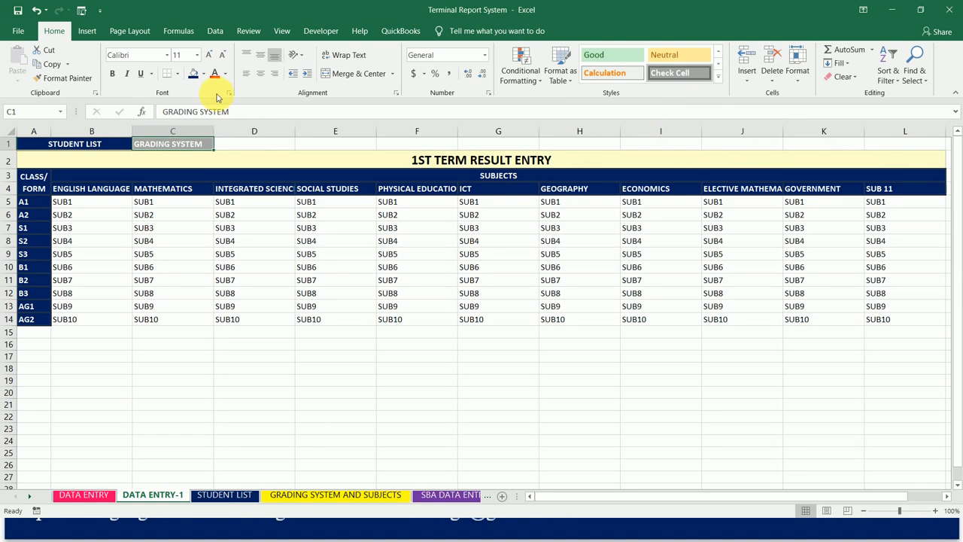
click(201, 73)
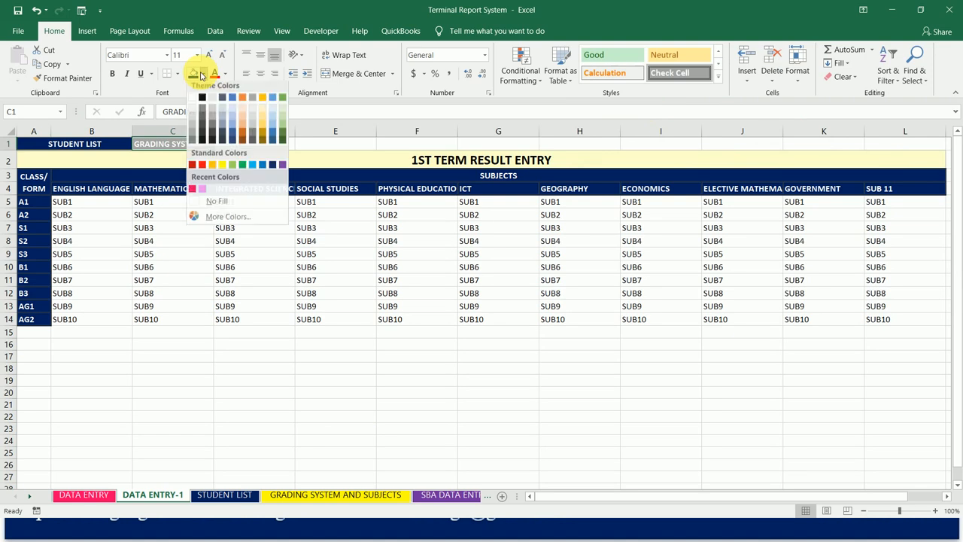
click(222, 168)
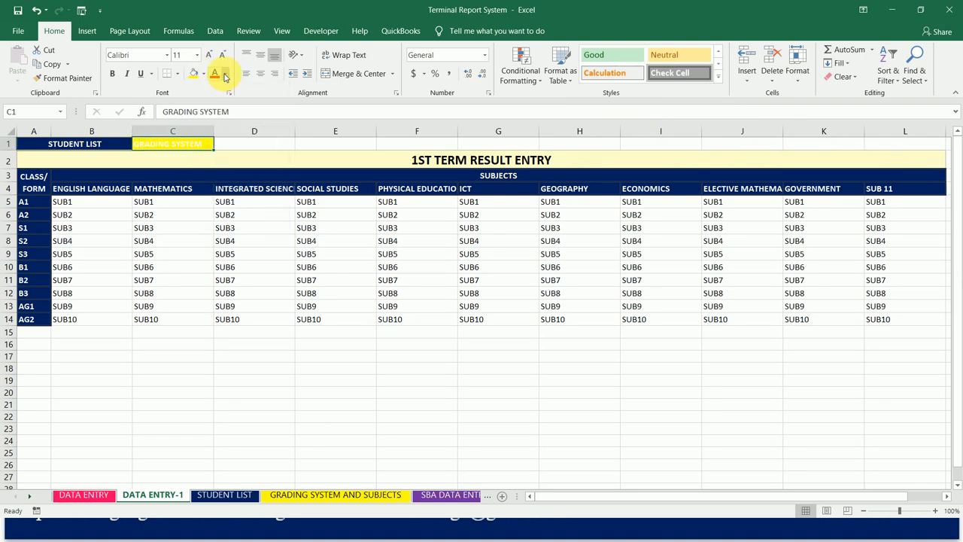
click(224, 75)
click(248, 92)
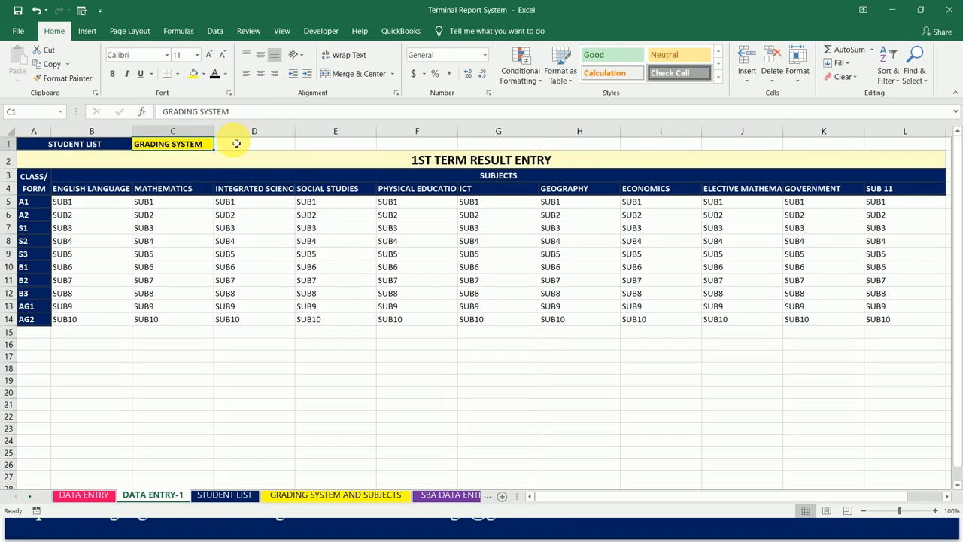
- Apply the Output cell style to the SUB labels in B5:L14
click(245, 166)
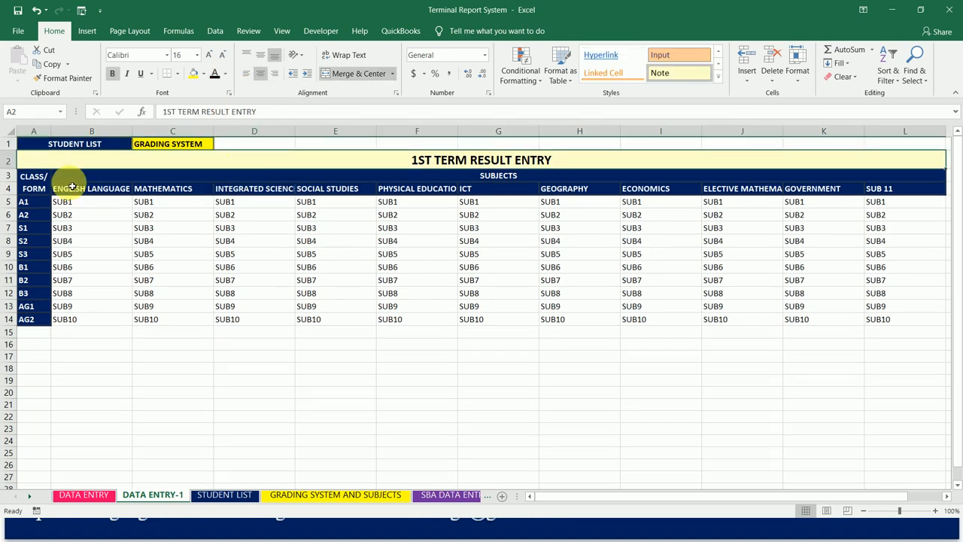
drag(65, 201, 406, 254)
drag(622, 294, 896, 307)
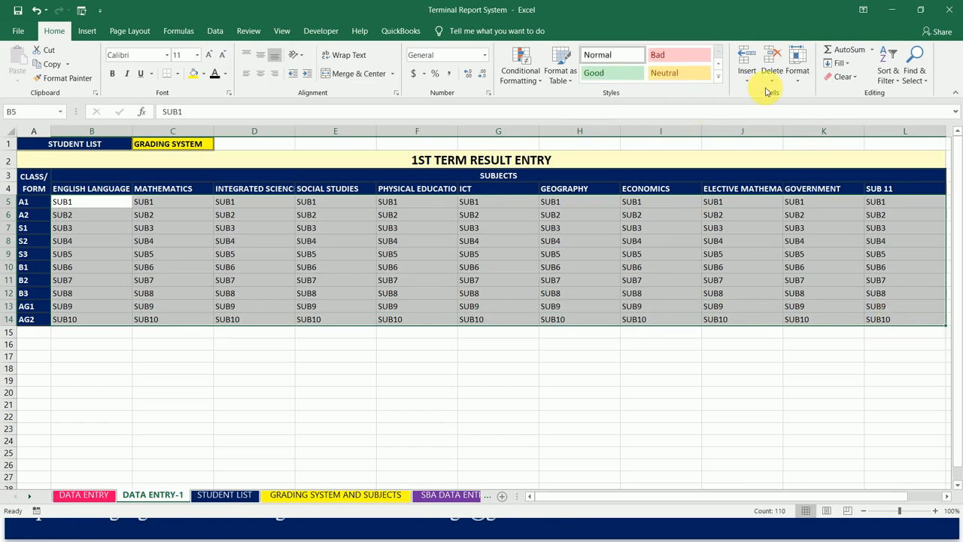
click(720, 80)
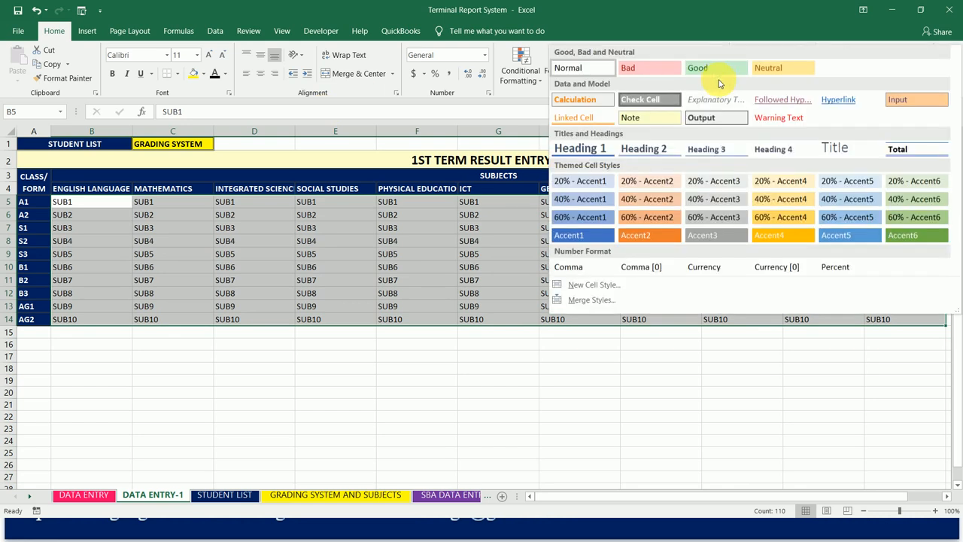
click(700, 118)
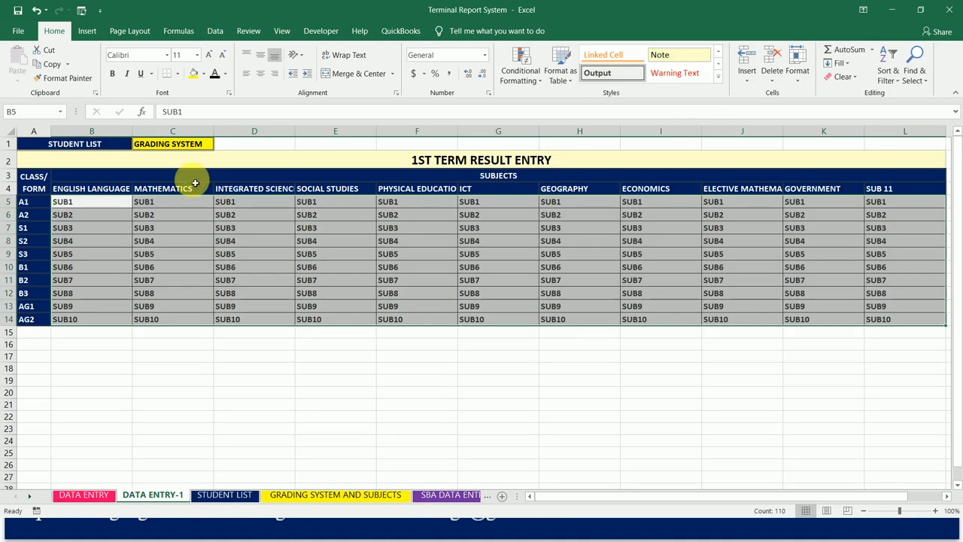
- Widen subject columns B to L equally so that the longest subject name, ELECTIVE MATHEMATICS, fits
drag(98, 131, 885, 149)
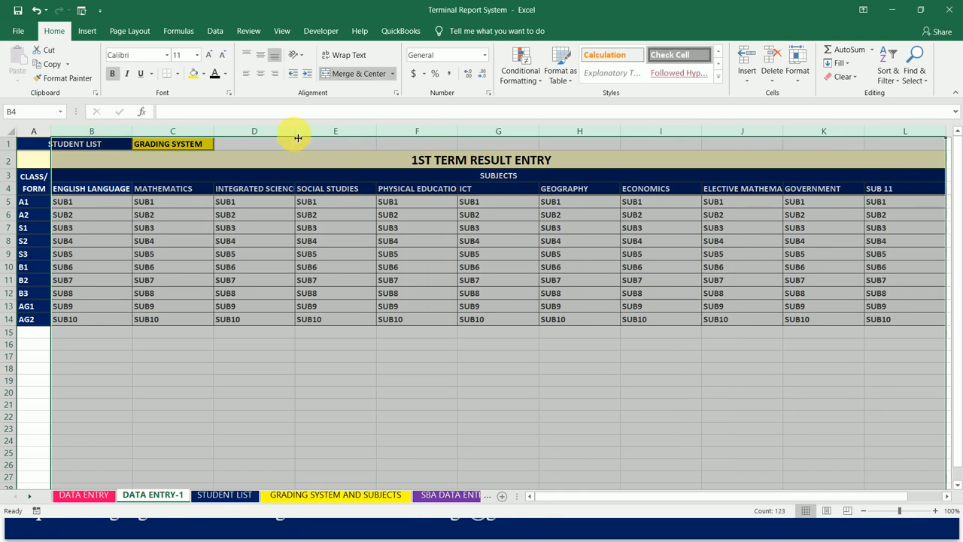
drag(298, 137, 305, 138)
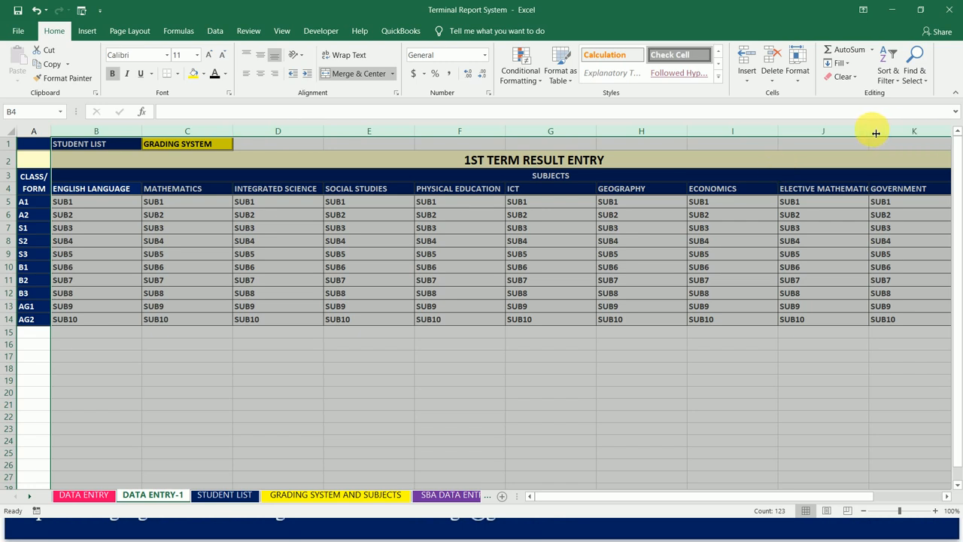
drag(870, 131, 881, 133)
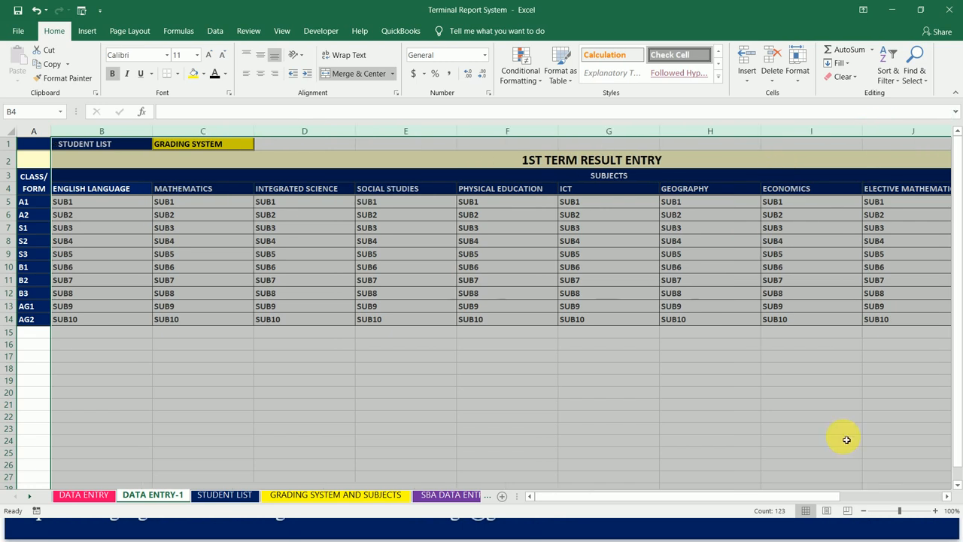
drag(814, 496, 849, 496)
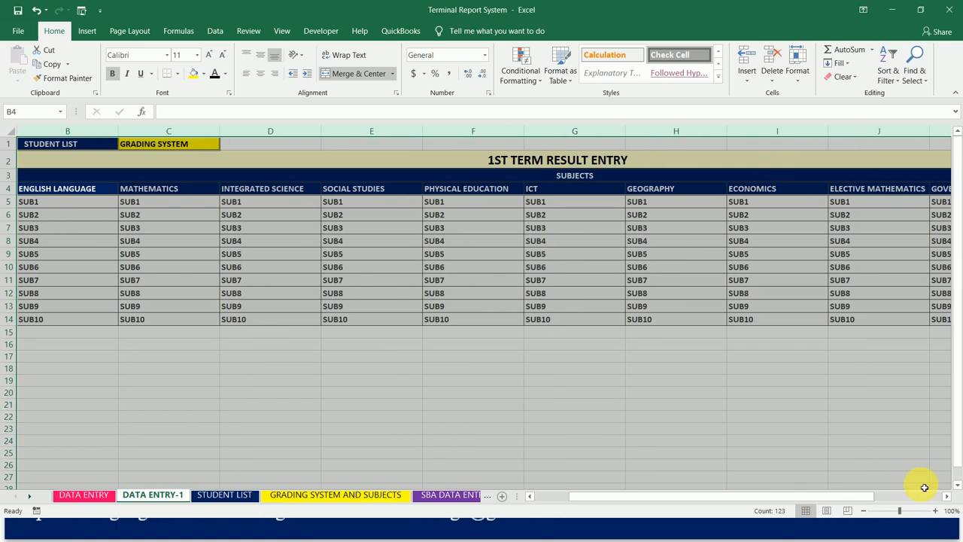
drag(772, 496, 572, 503)
click(246, 368)
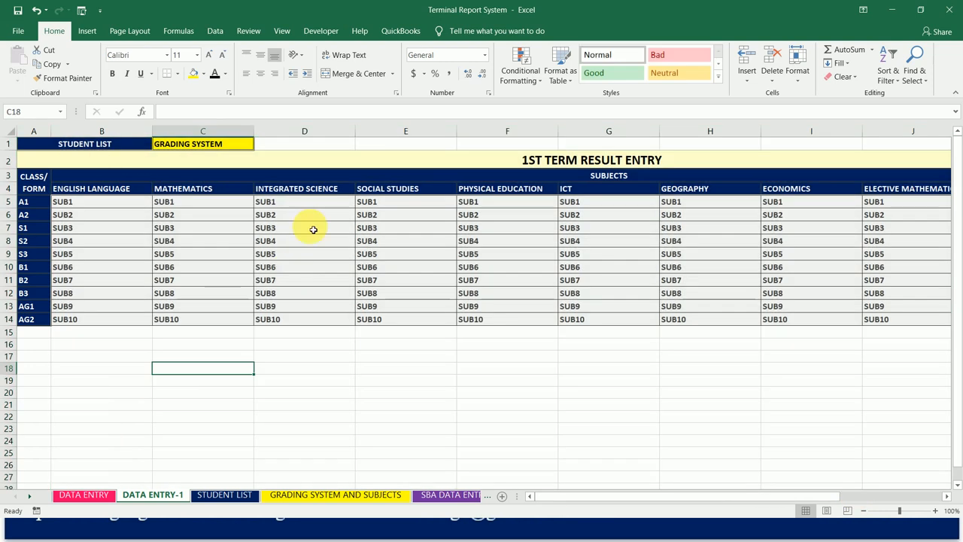
- Copy the complete 1ST TERM RESULT ENTRY table in A2:L14 and paste it directly below, starting at A15
click(394, 165)
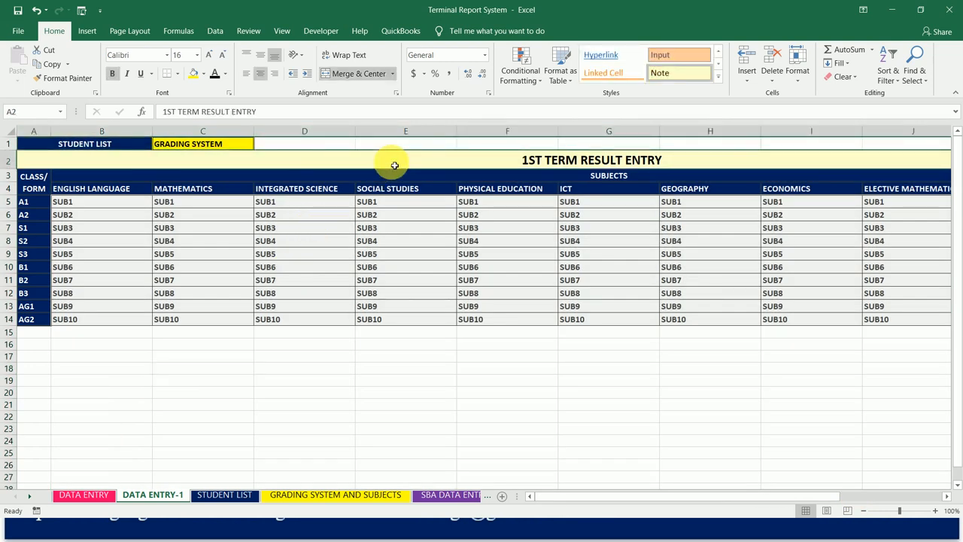
key(shift+Down)
key(shift+Down)
key(shift+Down)
key(shift+Down)
key(shift+Down)
key(shift+Down)
key(shift+Down)
key(shift+Down)
key(shift+Down)
key(shift+Down)
key(shift+Down)
key(Down)
key(Down)
key(Down)
key(Down)
key(Down)
key(Down)
key(Down)
key(Down)
key(Down)
key(Down)
key(Up)
key(Up)
key(Up)
key(Up)
key(Up)
key(Up)
key(Up)
key(Up)
key(Up)
key(Up)
key(shift+Down)
key(shift+Down)
key(shift+Down)
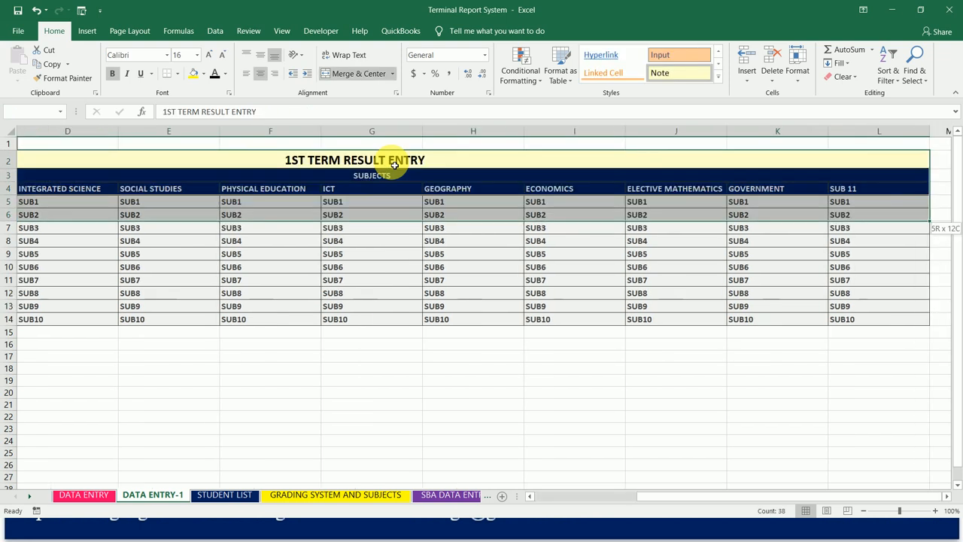
key(shift+Down)
key(shift+Down)
key(shift+Down)
key(shift+Down)
key(shift+Down)
key(shift+Down)
key(shift+Down)
key(shift+Down)
key(ctrl+c)
key(Down)
key(Down)
key(Down)
key(Down)
key(Down)
key(Down)
key(Down)
key(Down)
key(Down)
key(Down)
key(Down)
key(Down)
key(ctrl+v)
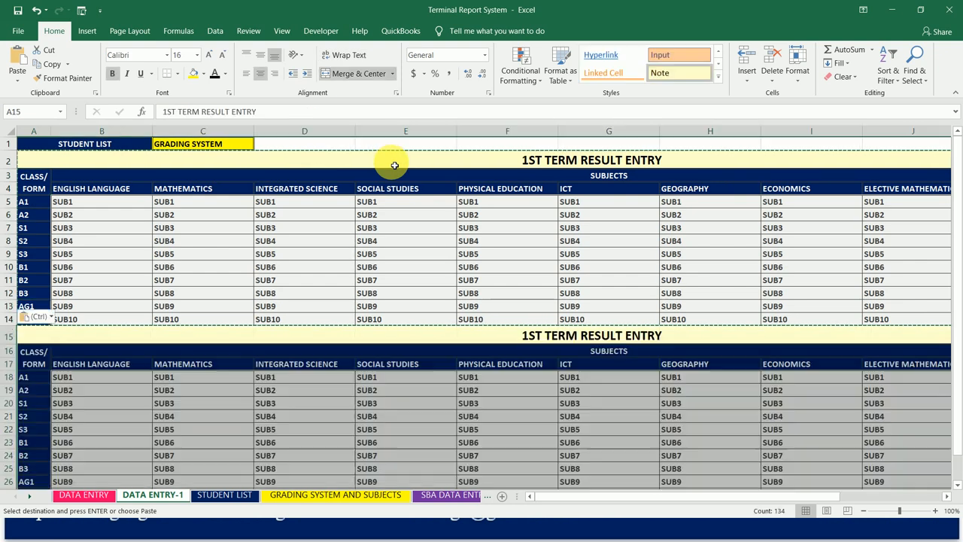
- Paste two more copies of the result entry table below the second one, starting at A28 and A41
key(Down)
key(Down)
key(Down)
key(Down)
key(Down)
key(Down)
key(Down)
key(Down)
key(Down)
key(Down)
key(Down)
key(Down)
key(Down)
key(Down)
key(Up)
key(ctrl+v)
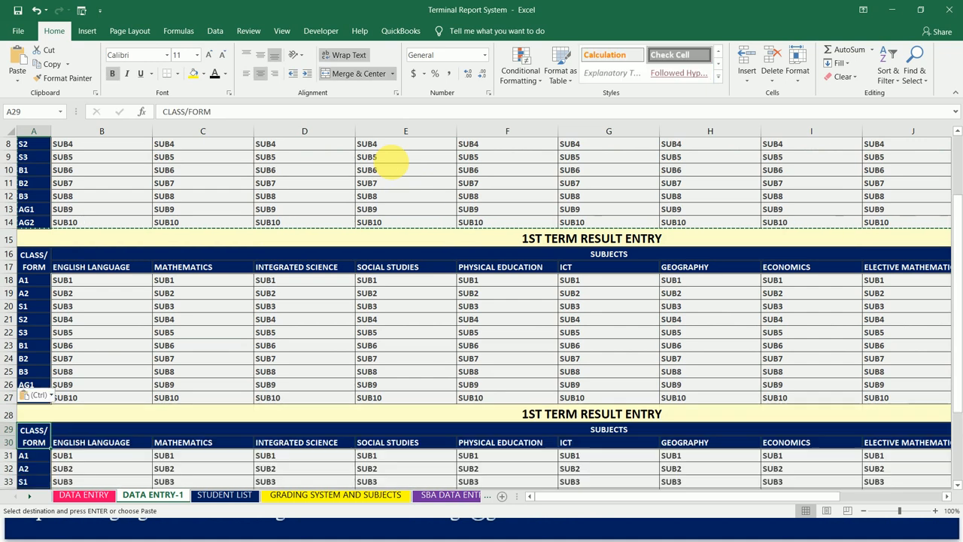
key(Down)
key(Down)
key(Down)
key(Down)
key(Down)
key(Down)
key(Down)
key(Down)
key(Down)
key(Down)
key(Down)
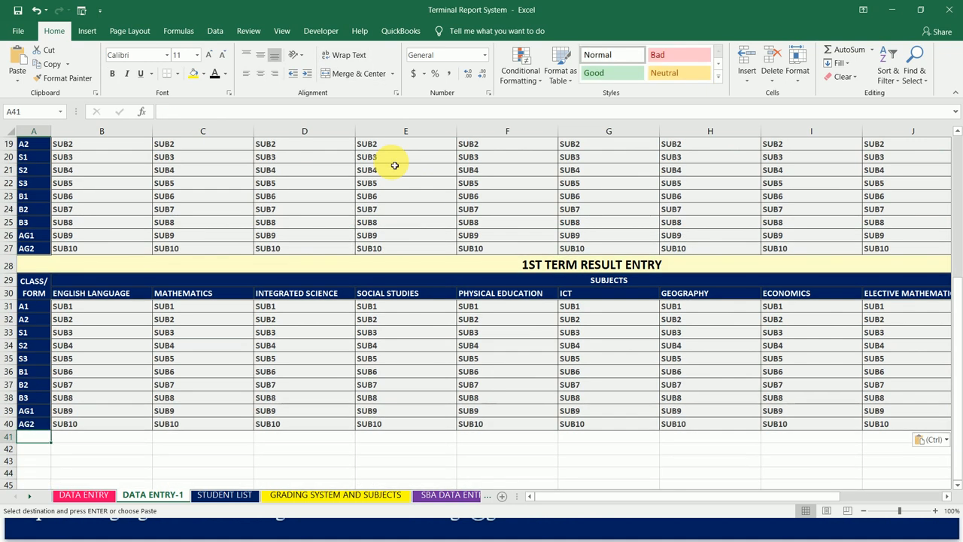
key(ctrl+v)
- Review the stacked tables from the top of the sheet, and paste another copy starting at A54
key(Up)
key(Up)
key(Up)
key(Up)
key(Up)
key(Up)
key(Up)
key(Up)
key(Up)
key(Up)
key(Up)
key(Up)
key(Up)
key(Up)
key(Up)
key(Up)
key(Up)
key(Up)
key(Up)
key(Up)
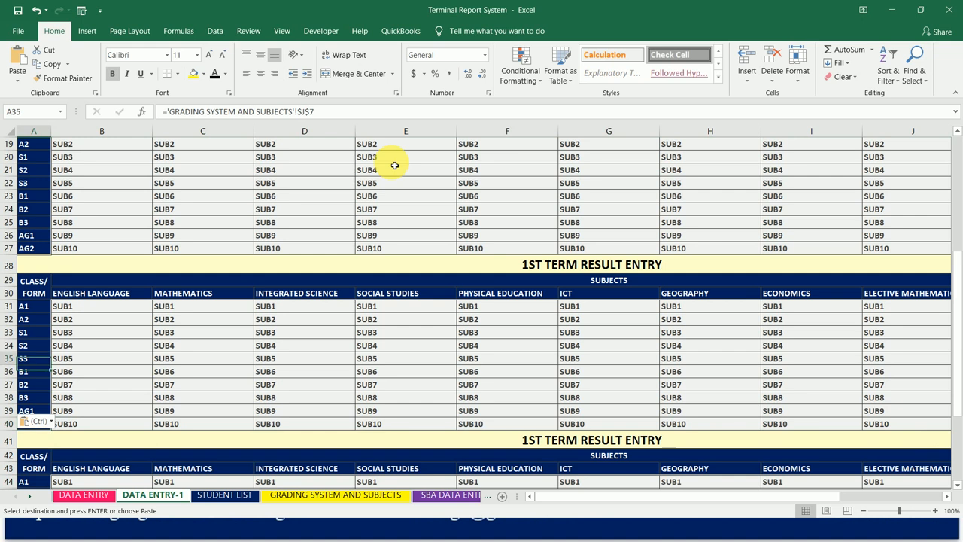
key(Up)
key(Up)
key(Up)
key(Up)
key(Up)
key(Up)
key(Up)
key(Up)
key(Up)
key(Up)
key(Up)
key(Up)
key(Up)
key(Up)
key(Up)
key(Up)
key(Up)
key(Up)
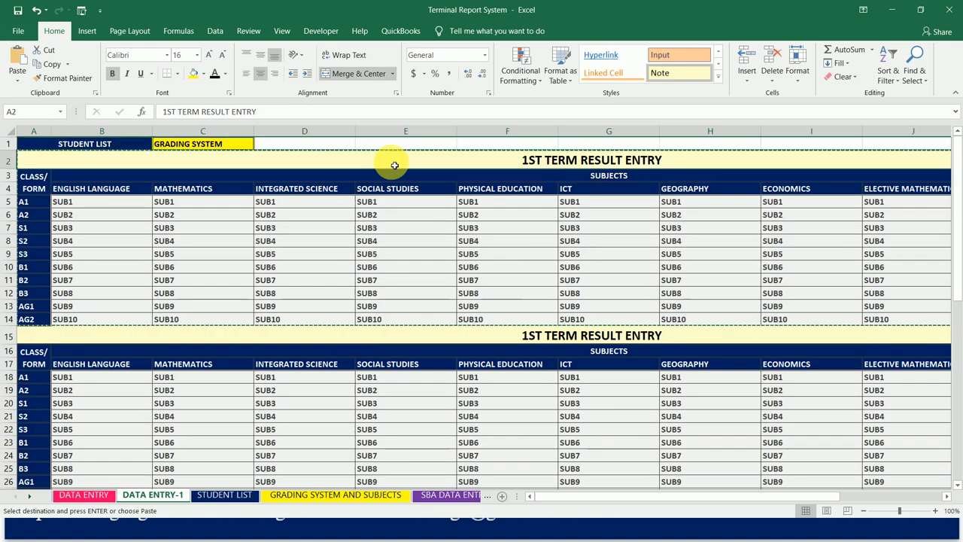
key(Down)
key(Down)
key(Down)
key(Down)
key(Down)
key(Down)
key(Down)
key(Down)
key(Down)
key(Down)
key(Down)
key(Down)
key(Down)
key(Down)
key(Down)
key(Down)
key(Down)
key(Down)
key(Down)
key(Down)
key(Down)
key(Down)
key(Down)
key(Down)
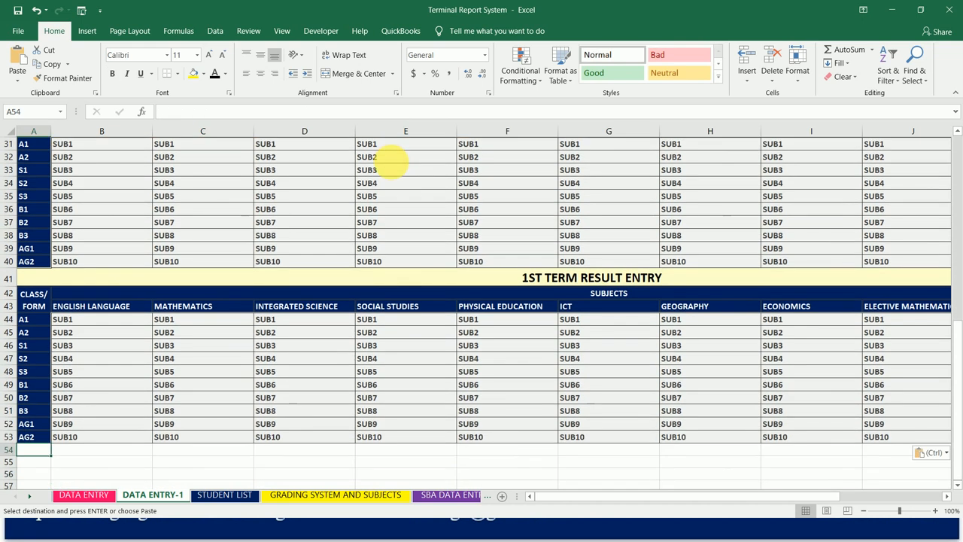
key(ctrl+v)
- Paste two further copies of the result entry table, starting at A67 and A80
key(Down)
key(Down)
key(Down)
key(Down)
key(Down)
key(Down)
key(Down)
key(Down)
key(Down)
key(Down)
key(Down)
key(Down)
key(Down)
key(Down)
key(Down)
key(Down)
key(Down)
key(Down)
key(Down)
key(Down)
key(Up)
key(Up)
key(Up)
key(Up)
key(Up)
key(Up)
key(Up)
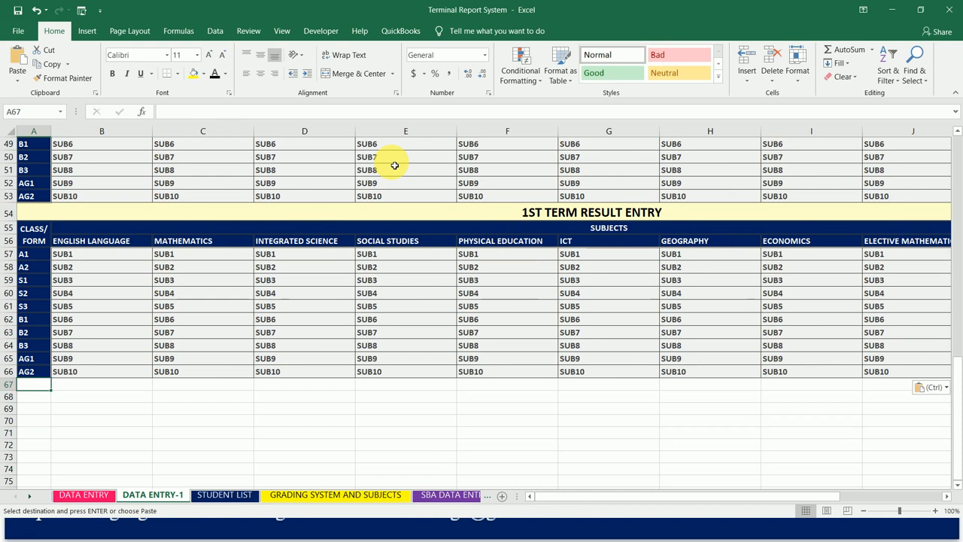
key(ctrl+v)
key(Down)
key(Down)
key(Down)
key(Down)
key(Down)
key(Down)
key(Down)
key(Down)
key(Down)
key(Down)
key(Down)
key(Down)
key(Down)
key(Down)
key(Down)
key(Down)
key(Down)
key(Down)
key(Up)
key(Up)
key(Up)
key(Up)
key(Up)
key(ctrl+v)
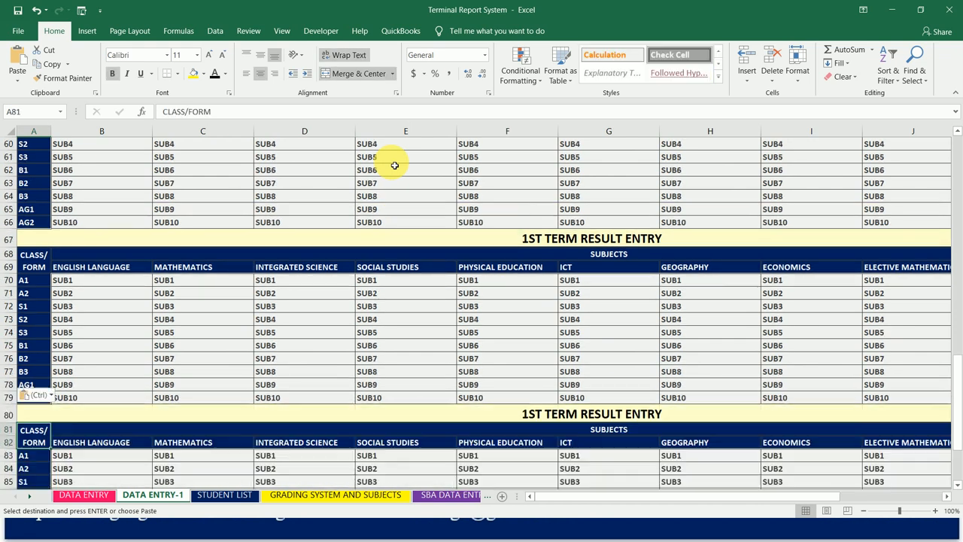
- Add two more copies of the result entry table at the end of the stack, starting at A93 and A106
key(Down)
key(Down)
key(Down)
key(Down)
key(Down)
key(Down)
key(Down)
key(Down)
key(Down)
key(Down)
key(Down)
key(Down)
key(Down)
key(Down)
key(Down)
key(Down)
key(Down)
key(Up)
key(Up)
key(Up)
key(Up)
key(Up)
key(Up)
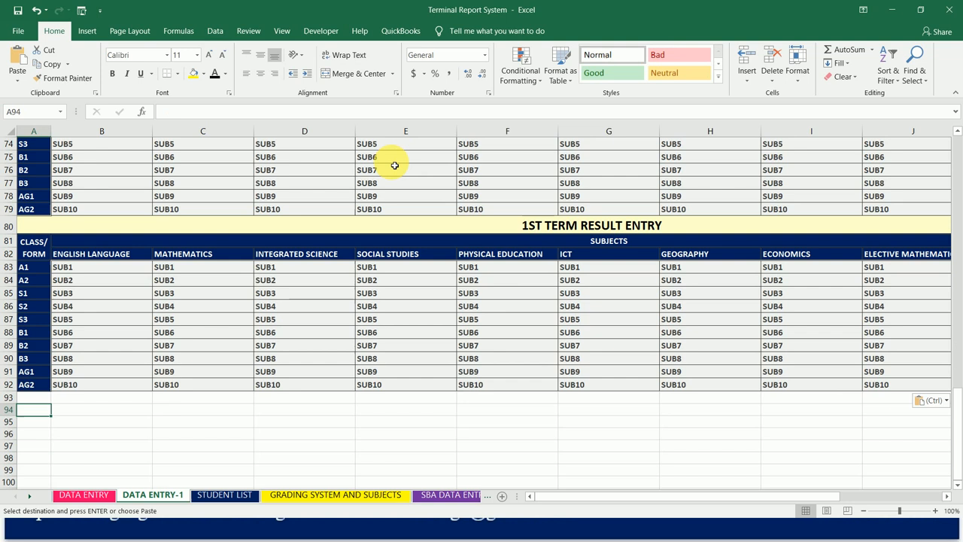
key(ctrl+v)
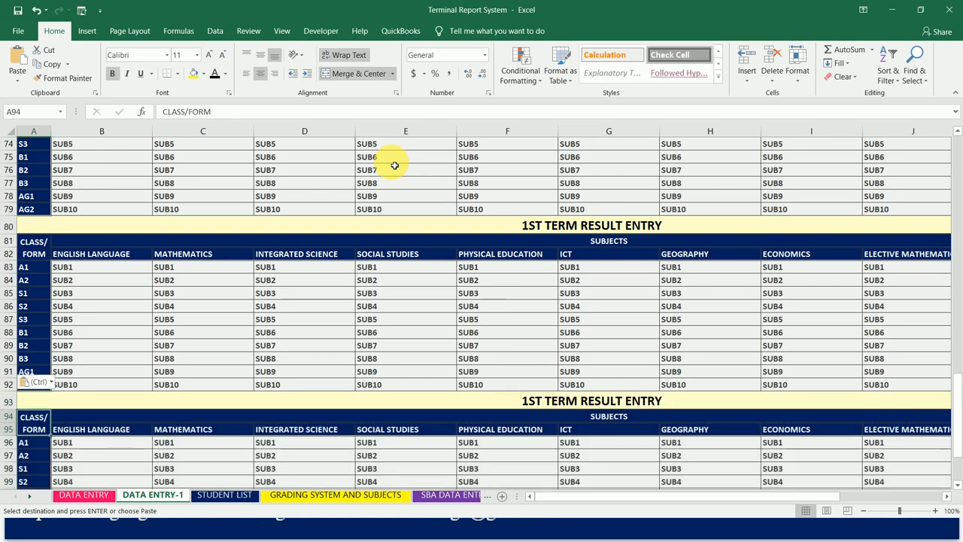
key(Down)
key(Down)
key(Down)
key(Down)
key(Down)
key(Down)
key(Down)
key(Down)
key(Down)
key(Down)
key(Down)
key(Down)
key(Down)
key(Down)
key(Down)
key(Down)
key(Down)
key(Down)
key(Up)
key(Up)
key(Up)
key(Up)
key(Up)
key(Up)
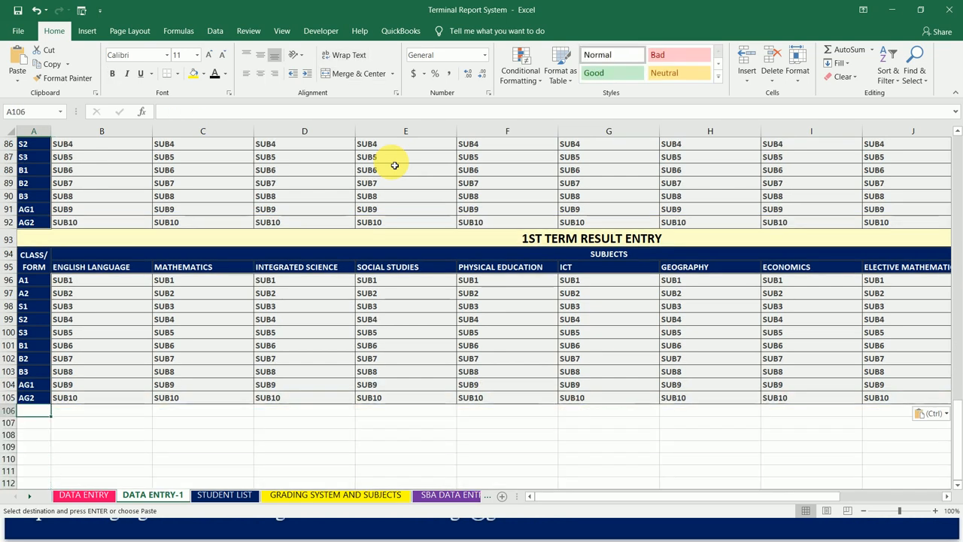
key(ctrl+v)
- Change the heading of the second table in A15 to 2ND TERM RESULT ENTRY
key(Up)
key(Up)
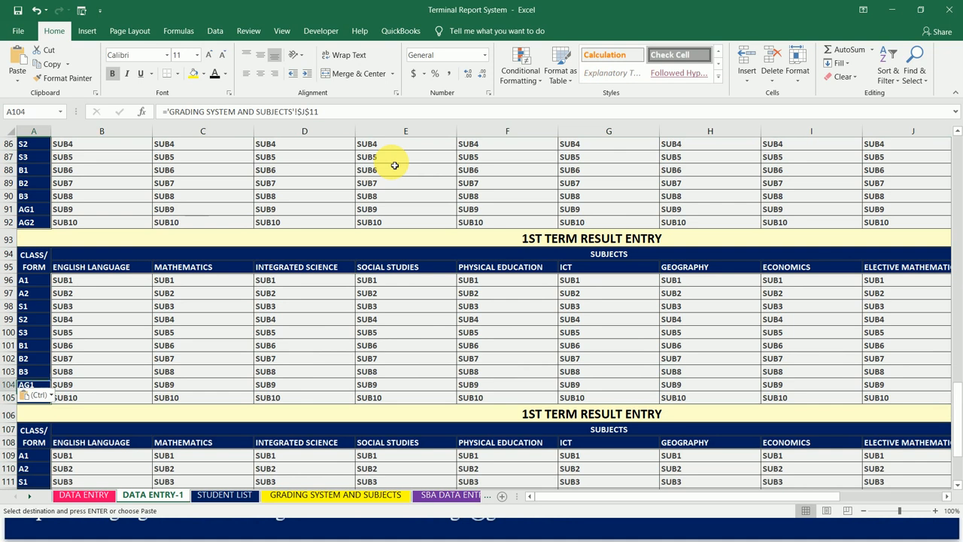
key(Up)
key(Up)
key(Up)
key(Up)
key(Up)
key(Up)
key(Up)
key(Up)
key(Up)
key(Up)
key(Up)
key(Up)
key(Up)
key(Up)
key(Up)
key(Up)
key(Up)
key(Up)
key(Up)
key(Up)
key(Up)
key(Up)
key(Up)
key(Up)
key(Up)
key(Up)
key(Up)
key(Up)
key(Up)
key(Up)
key(Up)
key(Up)
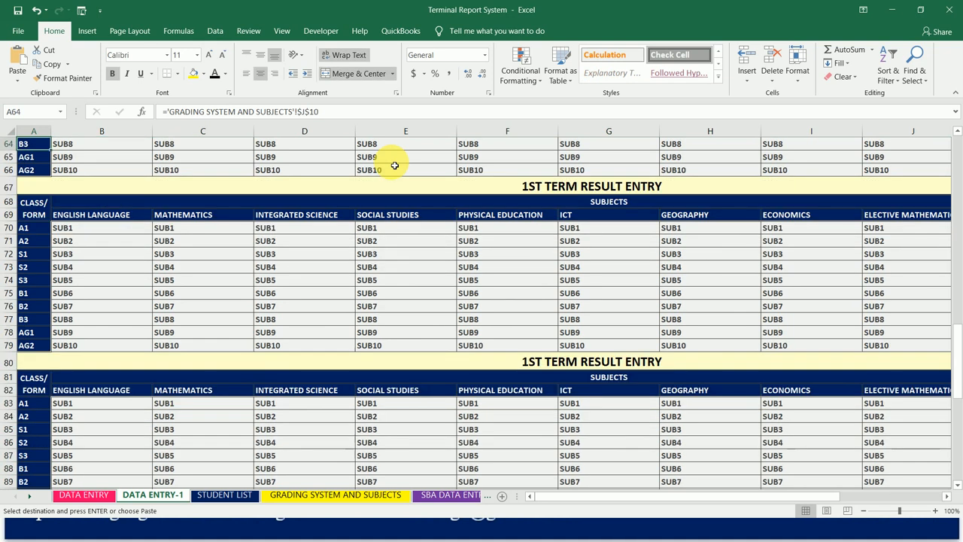
key(ctrl+Home)
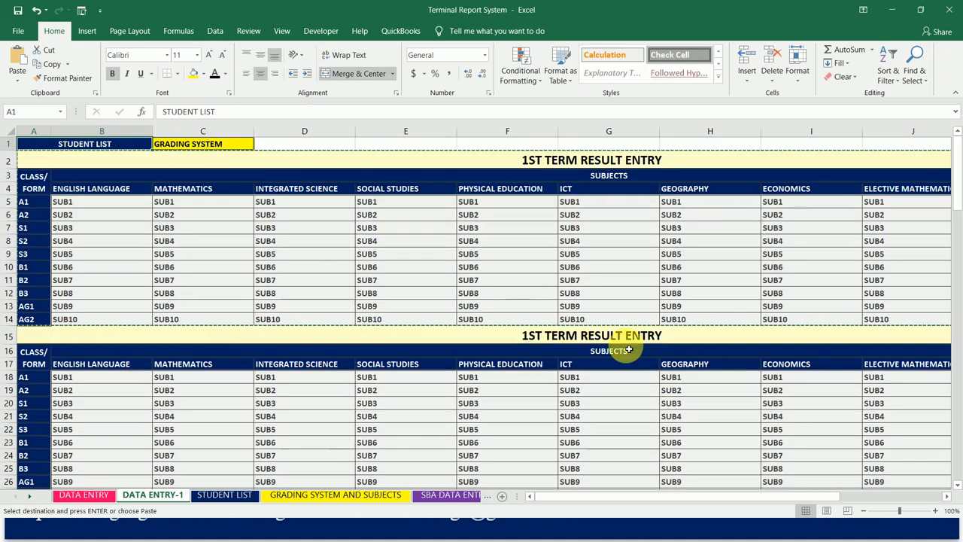
click(608, 339)
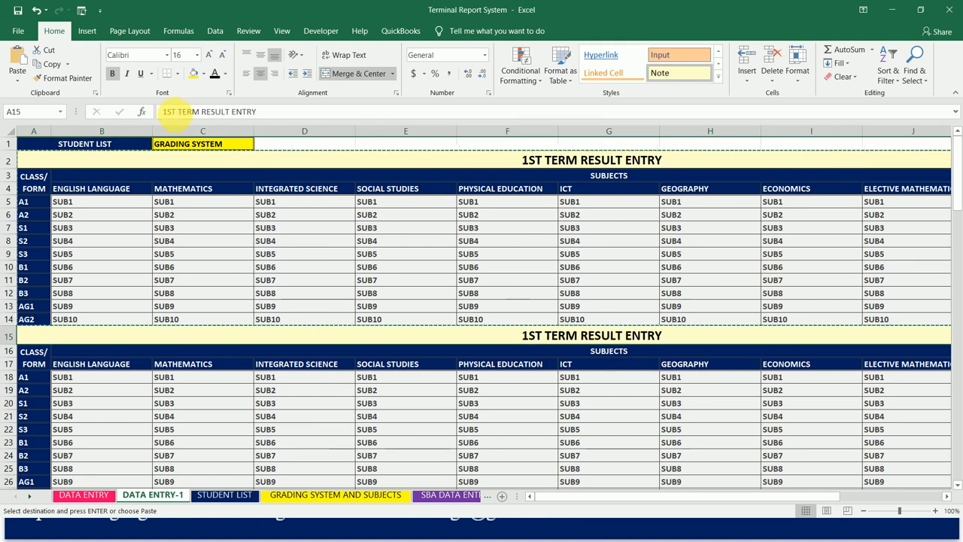
drag(178, 113, 149, 118)
text(2ND)
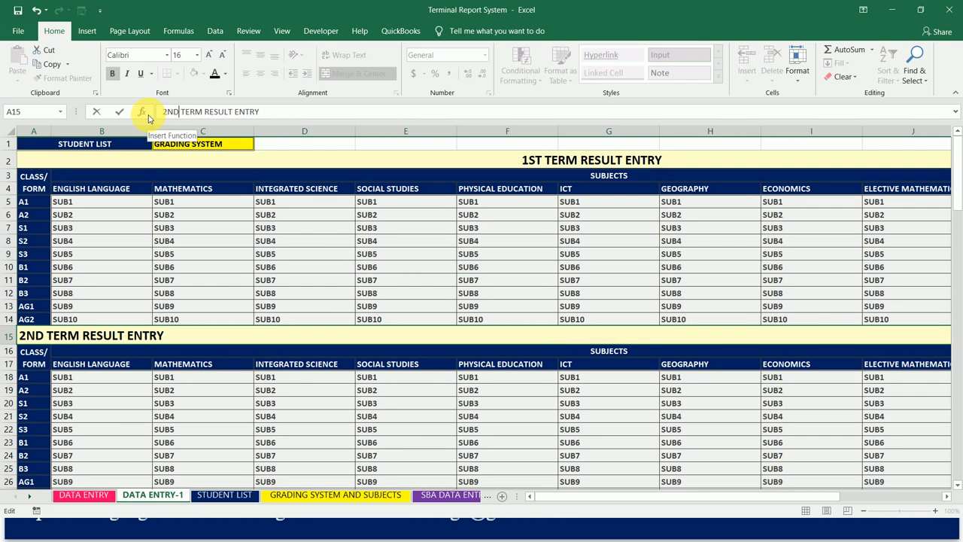
key(Return)
- Change the heading of the third table in A28 to 3RD TERM RESULT ENTRY
key(Down)
key(Down)
key(Down)
key(Down)
key(Down)
key(Down)
key(Down)
key(Down)
key(Down)
key(Down)
key(Down)
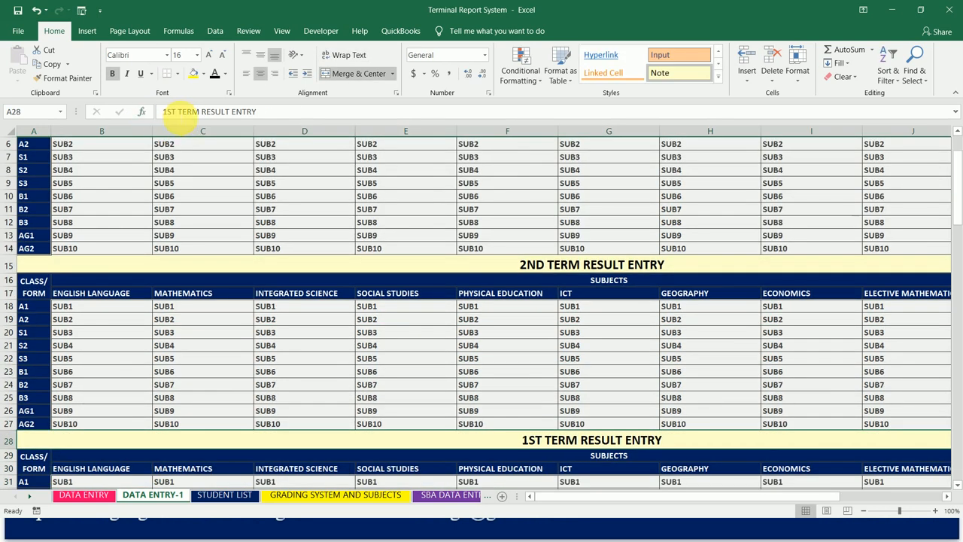
click(178, 111)
key(BackSpace)
key(BackSpace)
key(BackSpace)
key(BackSpace)
text(3RD)
key(Return)
- Change the heading of the fourth table in A41 to 4TH TERM RESULT ENTRY
key(Down)
key(Down)
key(Down)
key(Down)
key(Down)
key(Down)
key(Down)
key(Down)
key(Down)
key(Down)
key(Down)
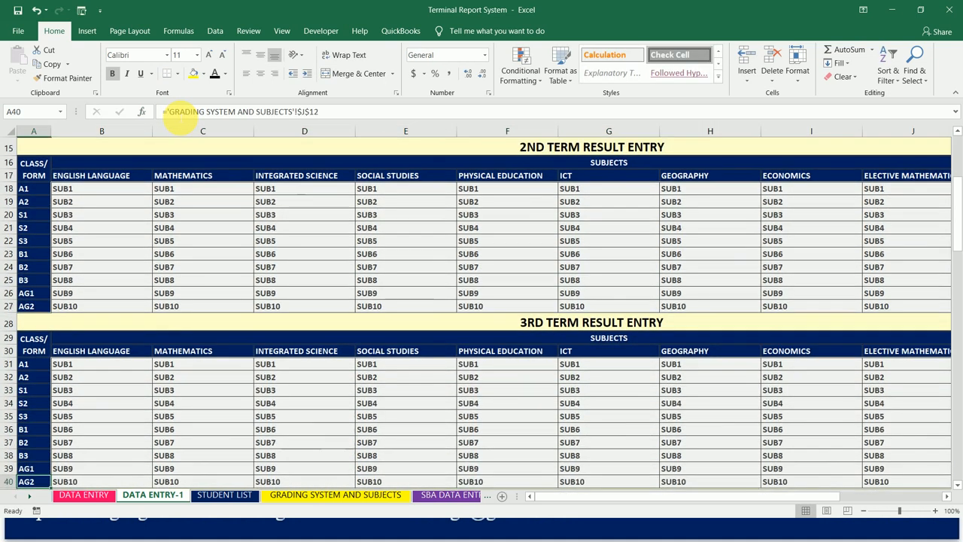
key(Down)
click(180, 113)
key(BackSpace)
key(BackSpace)
key(BackSpace)
text(4TH)
key(Return)
- Change the heading of the fifth table in A54 to 5TH TERM RESULT ENTRY
key(Down)
key(Down)
key(Down)
key(Down)
key(Down)
key(Down)
key(Down)
key(Down)
key(Down)
key(Down)
key(Down)
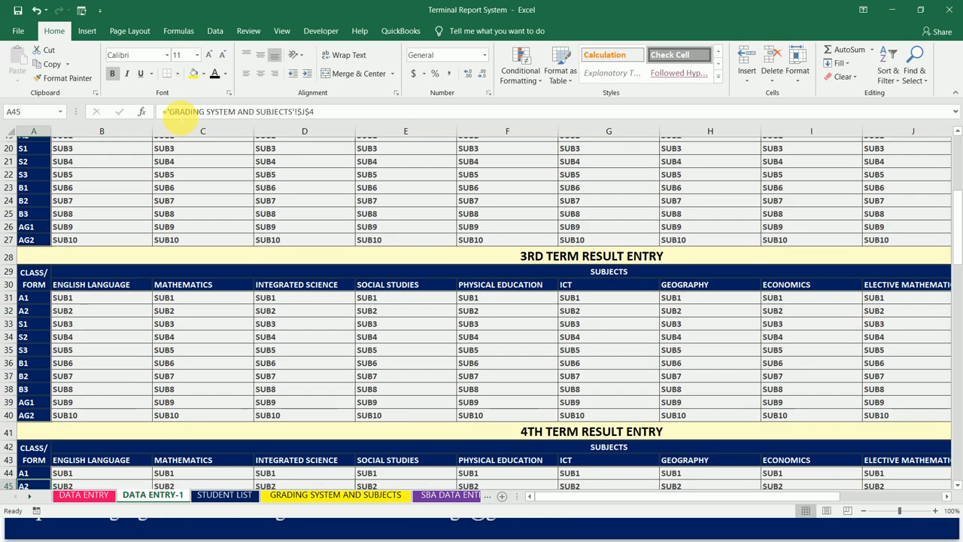
key(Down)
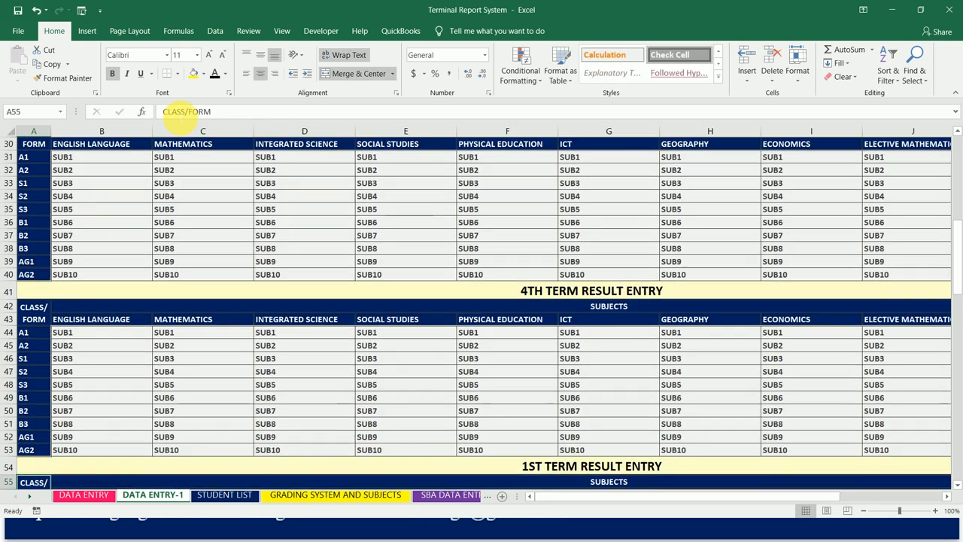
click(180, 111)
key(BackSpace)
key(BackSpace)
key(BackSpace)
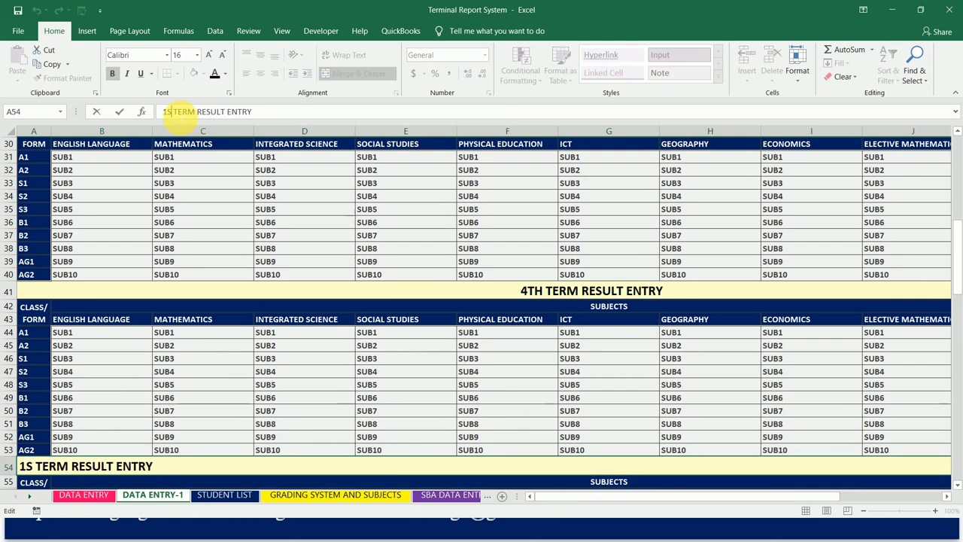
text(5TH)
key(Return)
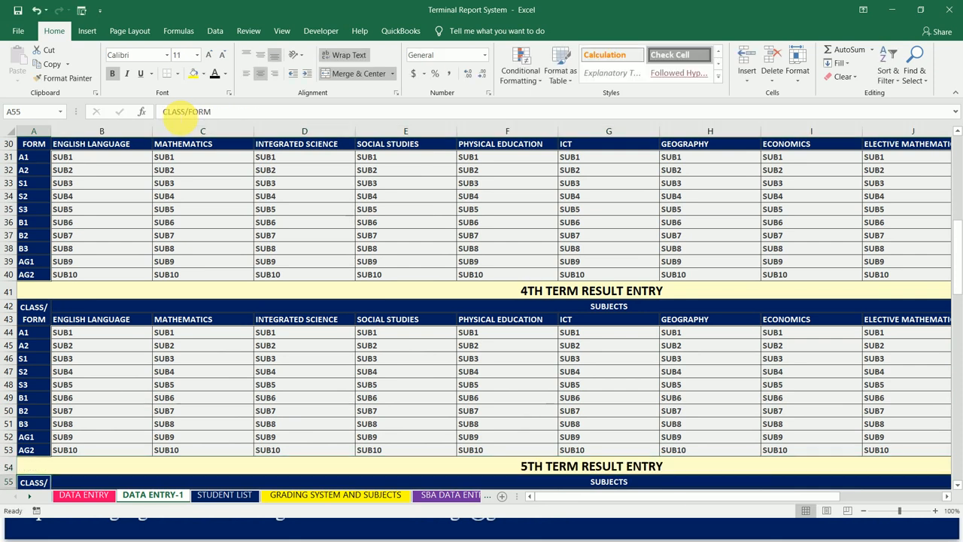
- Change the heading of the sixth table in A67 to 6TH TERM RESULT ENTRY
key(Down)
key(Down)
key(Down)
key(Down)
key(Down)
key(Down)
key(Down)
key(Down)
key(Down)
key(Down)
key(Down)
key(Down)
key(Down)
key(Down)
key(Down)
key(Up)
key(Up)
key(Up)
key(Up)
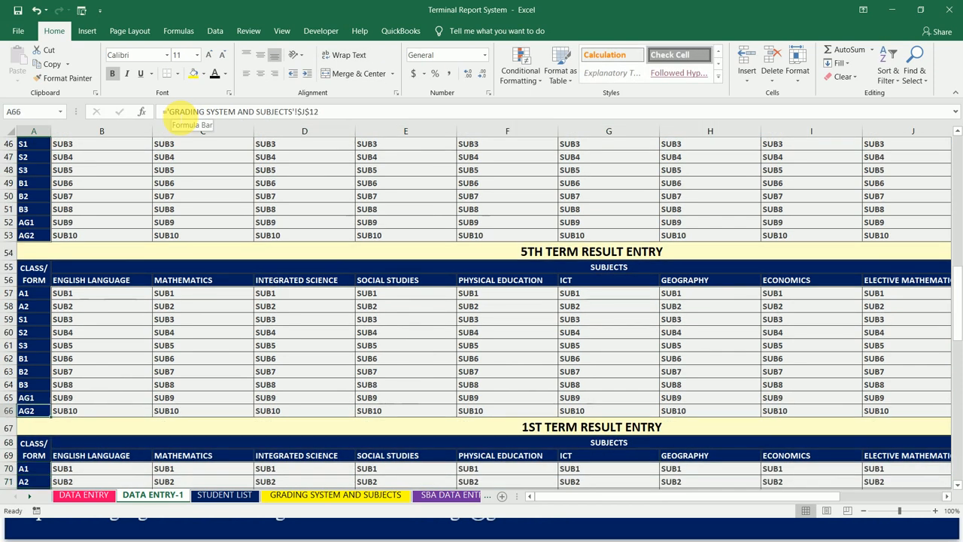
key(Down)
click(179, 111)
key(BackSpace)
key(BackSpace)
key(BackSpace)
text(6TH)
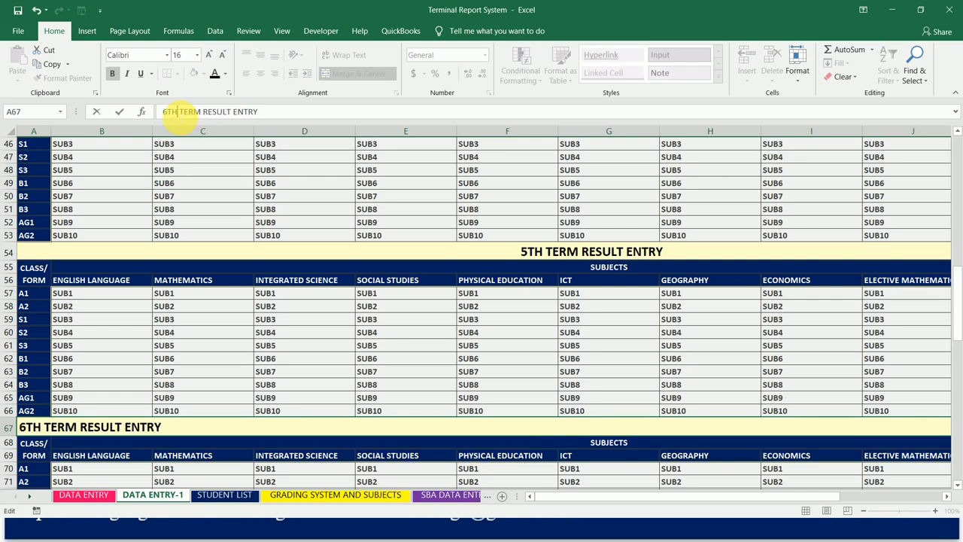
key(Return)
- Change the heading of the seventh table in A80 to 7TH TERM RESULT ENTRY
key(Down)
key(Down)
key(Down)
key(Down)
key(Down)
key(Down)
key(Down)
key(Down)
key(Down)
key(Down)
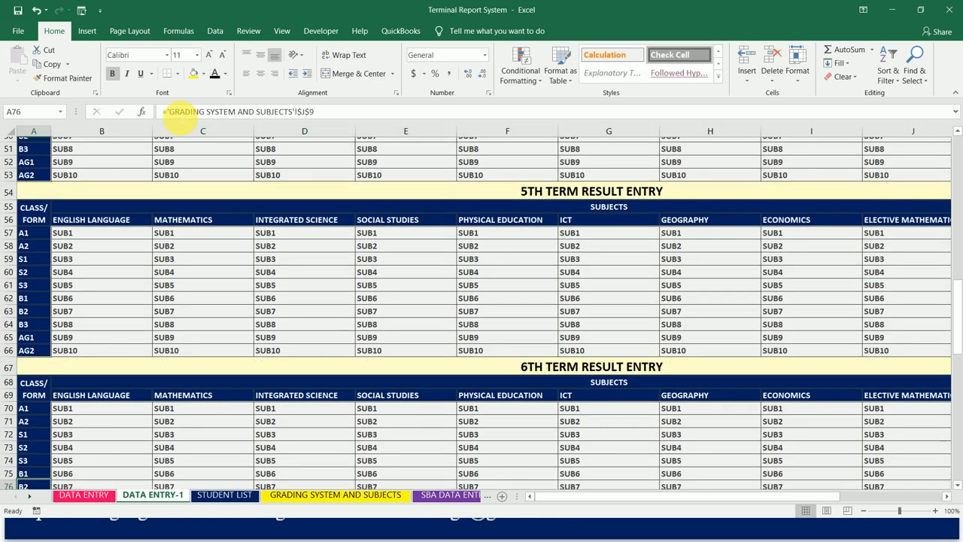
key(Down)
key(Down)
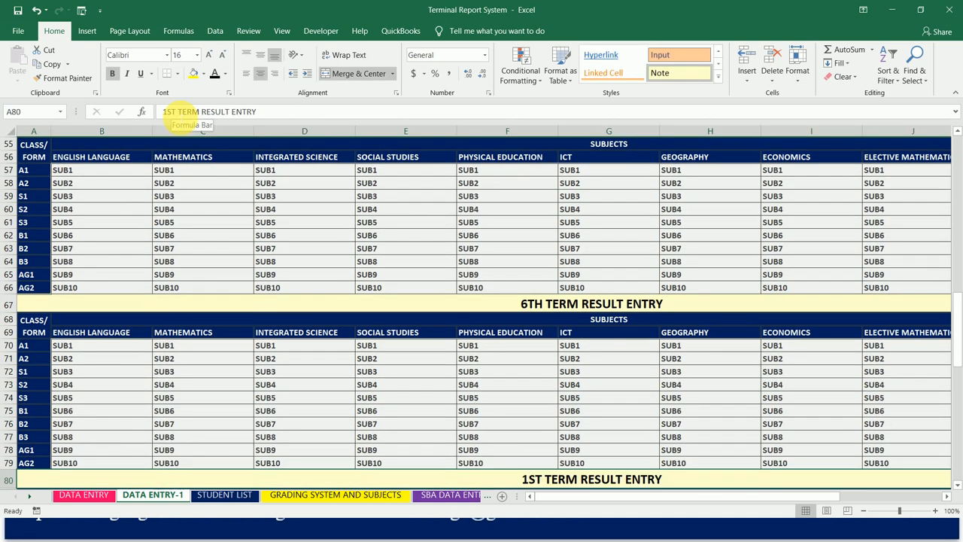
click(178, 111)
key(BackSpace)
key(BackSpace)
key(BackSpace)
key(Delete)
text(7TH)
key(Return)
- Change the heading of the eighth table in A93 to 8TH TERM RESULT ENTRY
key(Down)
key(Down)
key(Down)
key(Down)
key(Down)
key(Down)
key(Down)
key(Down)
key(Down)
key(Down)
key(Down)
key(Down)
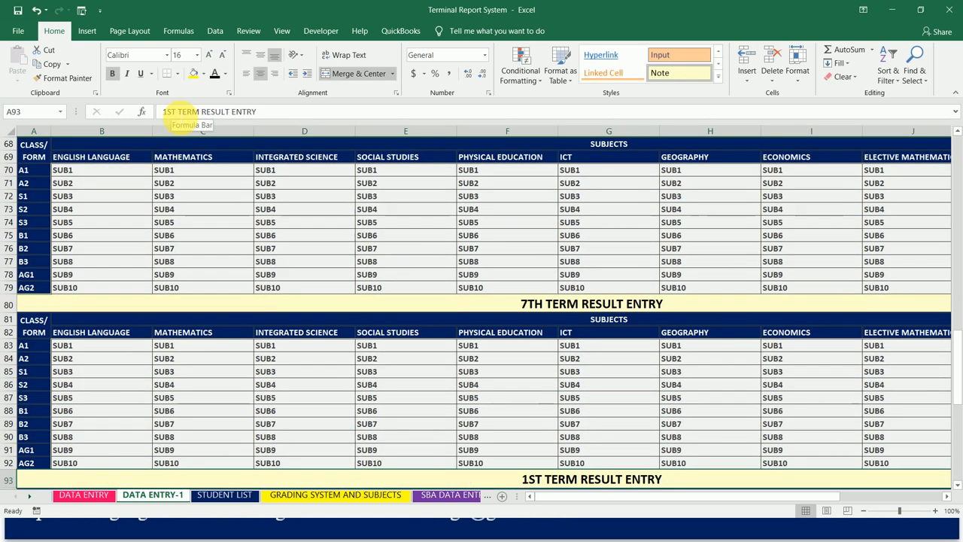
click(181, 113)
key(BackSpace)
key(BackSpace)
key(BackSpace)
key(Delete)
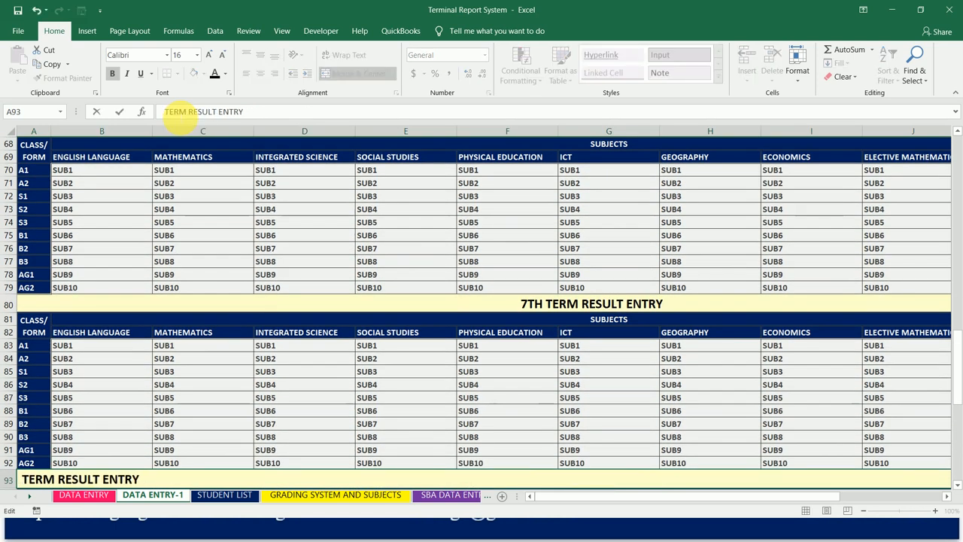
text(8TH)
key(Return)
- Change the heading of the last table in A106 to 9TH TERM RESULT ENTRY
key(Down)
key(Down)
key(Down)
key(Down)
key(Down)
key(Down)
key(Down)
key(Down)
key(Down)
key(Down)
key(Down)
key(Down)
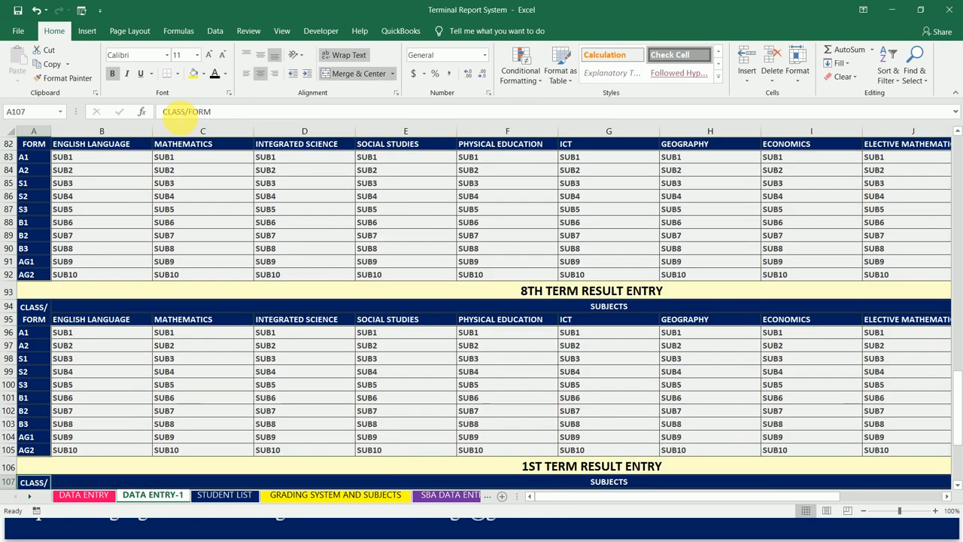
key(Up)
click(181, 111)
key(BackSpace)
key(BackSpace)
key(BackSpace)
text(9TH)
key(Return)
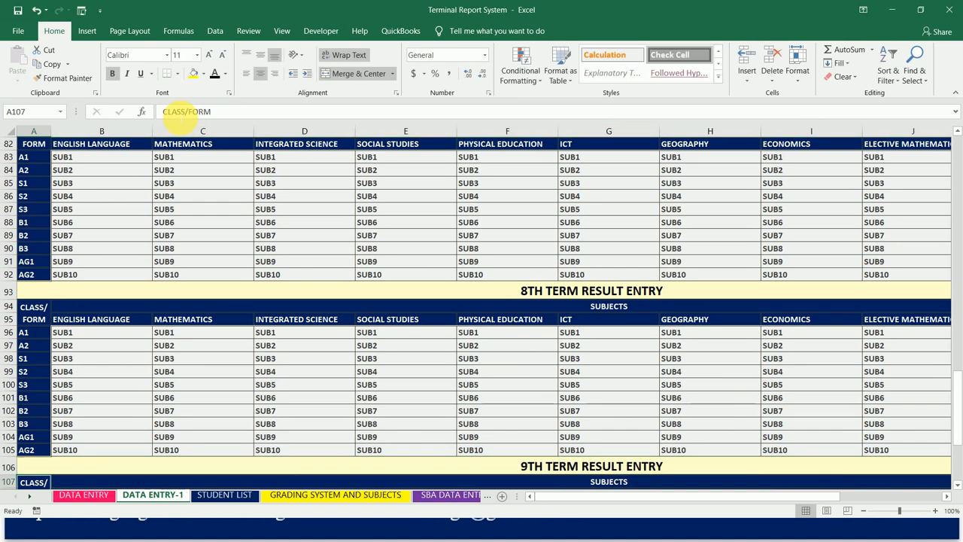
- Compare the stacked term tables on DATA ENTRY-1 with the original DATA ENTRY sheet, and glance at the STUDENT LIST sheet
key(Down)
key(Down)
key(Down)
key(Down)
key(Down)
key(Down)
key(Down)
key(Down)
key(Down)
key(Down)
key(Down)
key(Down)
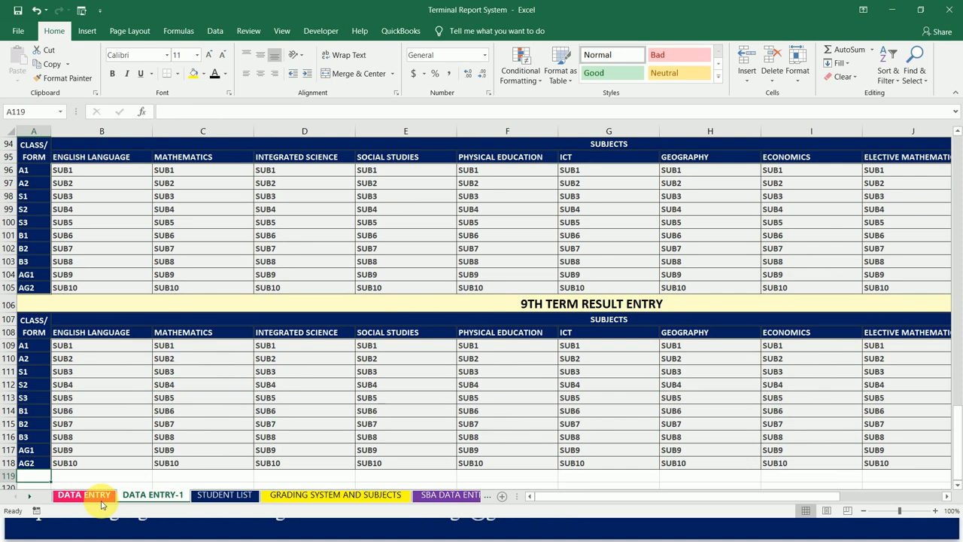
click(102, 500)
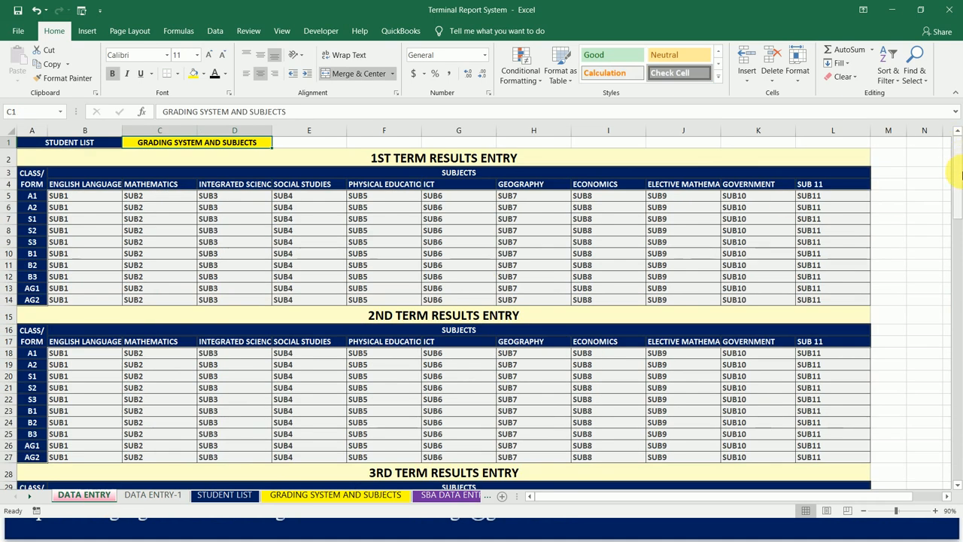
drag(960, 162, 960, 432)
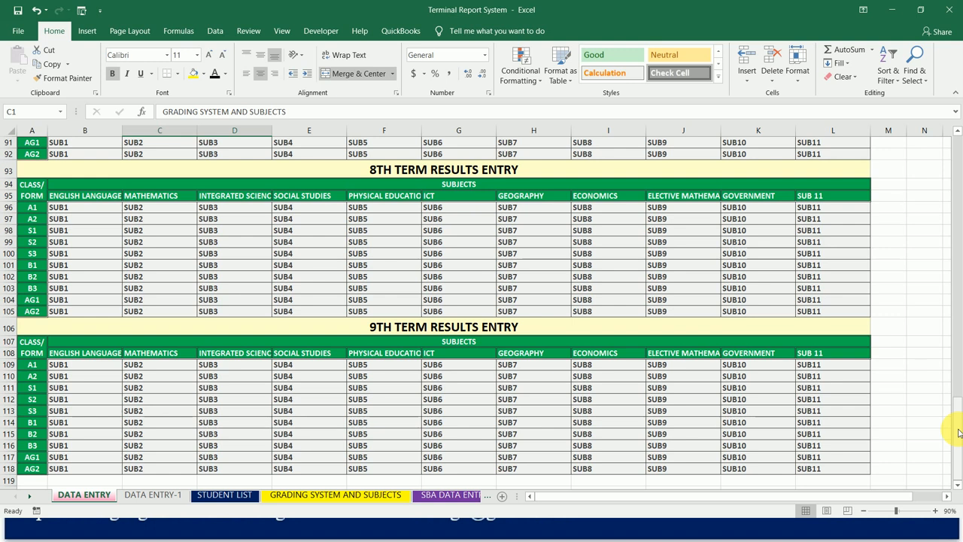
drag(959, 433, 958, 133)
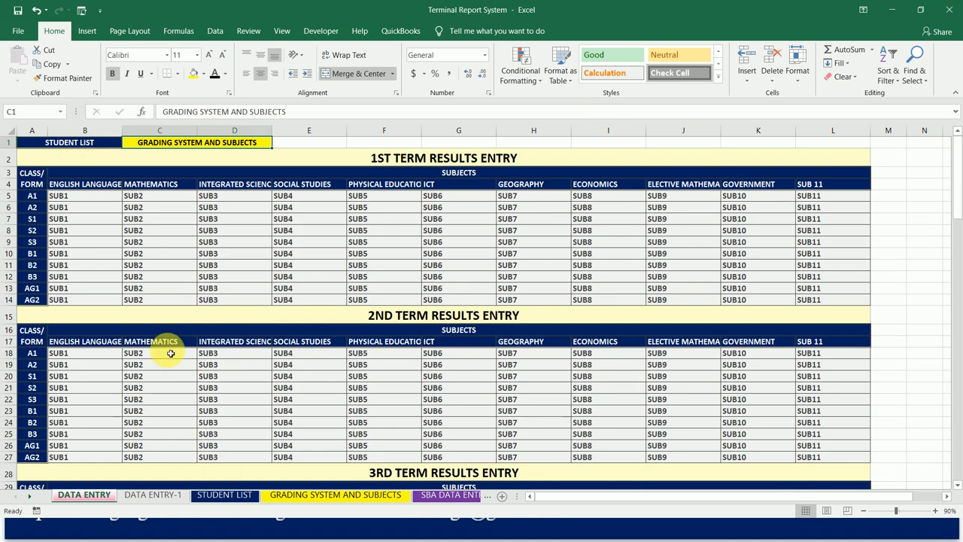
click(225, 495)
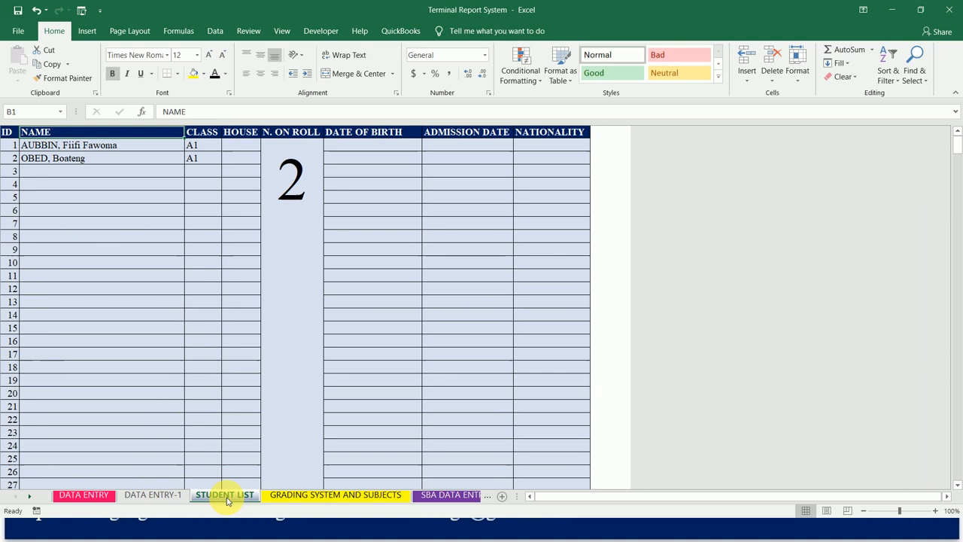
click(164, 496)
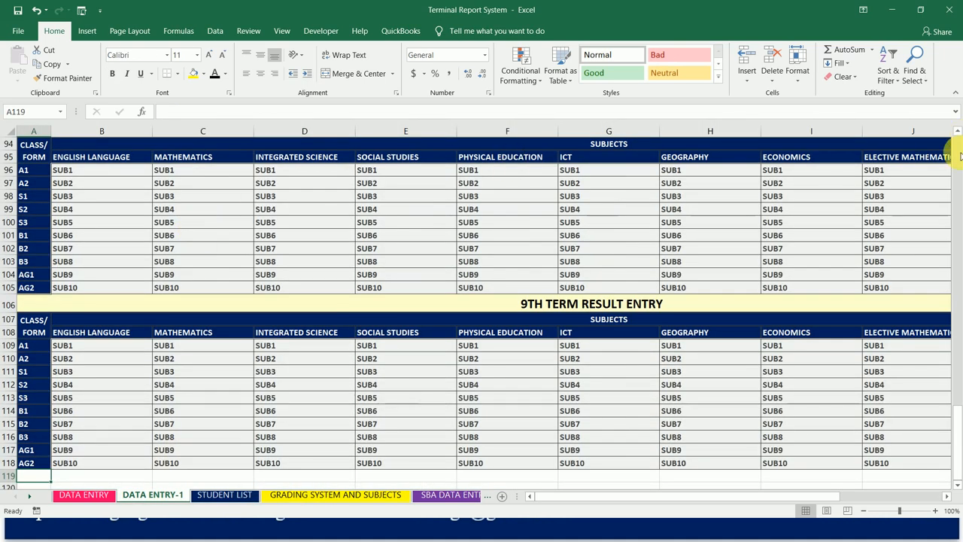
scroll(961, 156, up, 20)
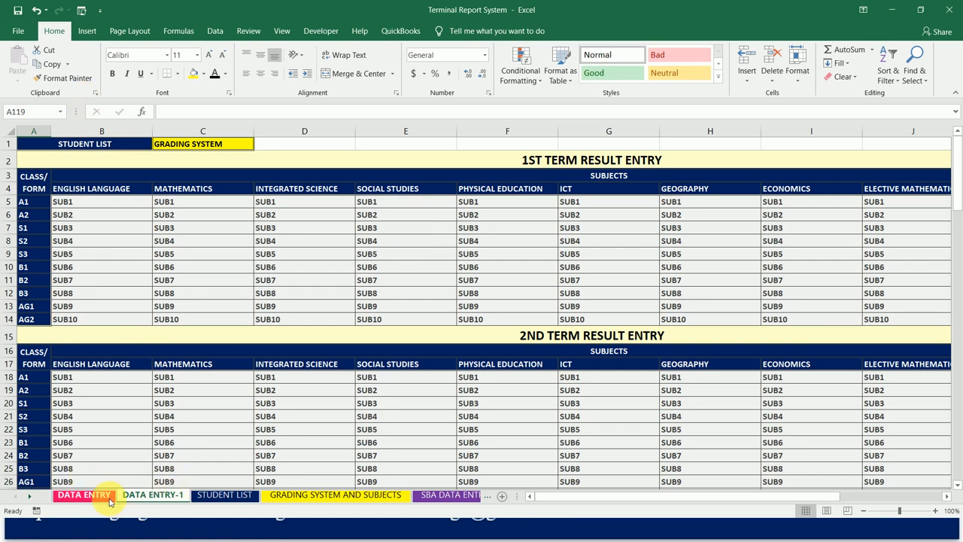
- Delete the DATA ENTRY-1 worksheet from the workbook
click(174, 496)
click(174, 497)
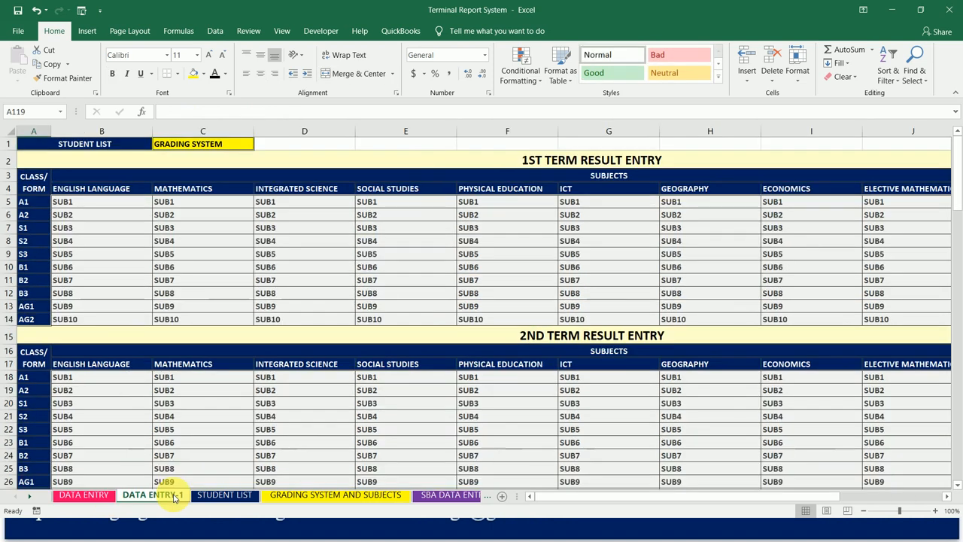
right_click(175, 498)
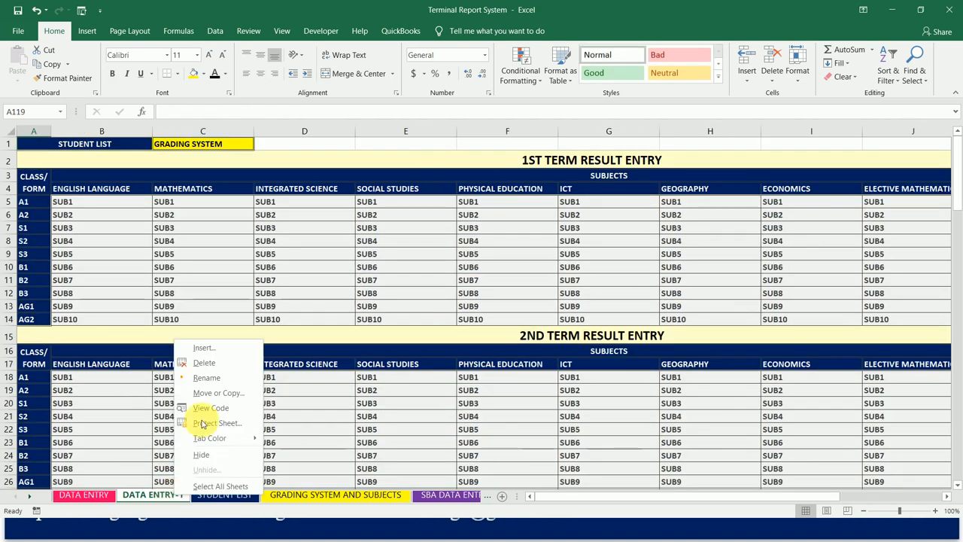
click(228, 362)
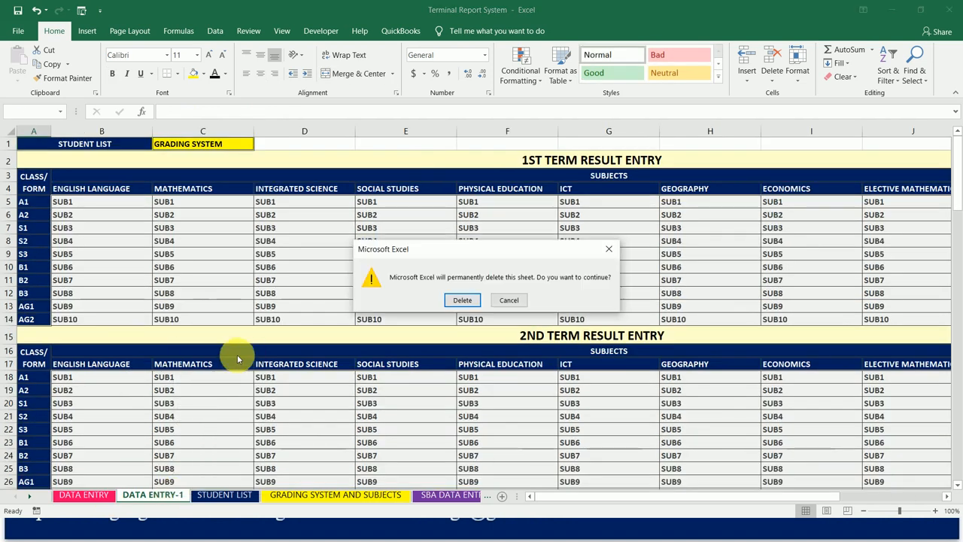
click(463, 301)
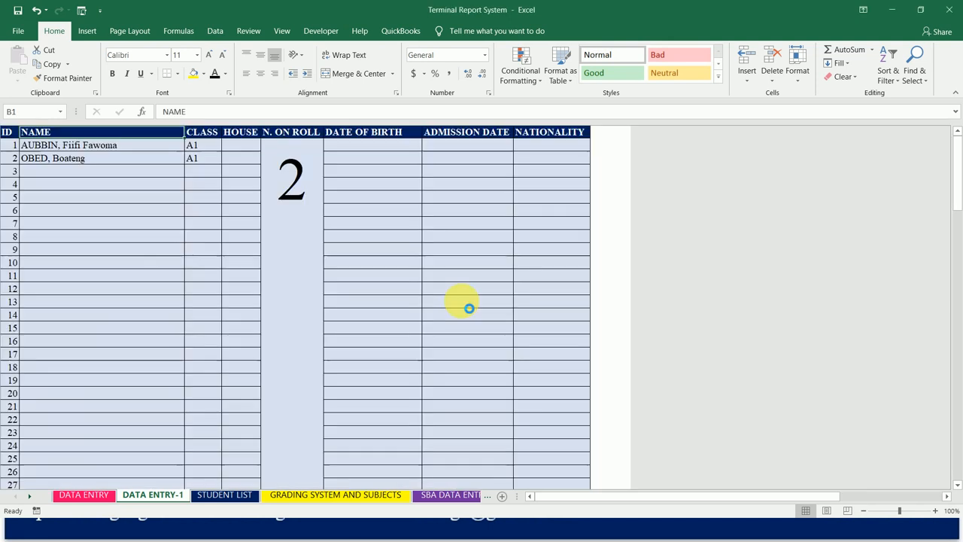
- Return to the DATA ENTRY sheet, save the Terminal Report System workbook and close it
click(95, 500)
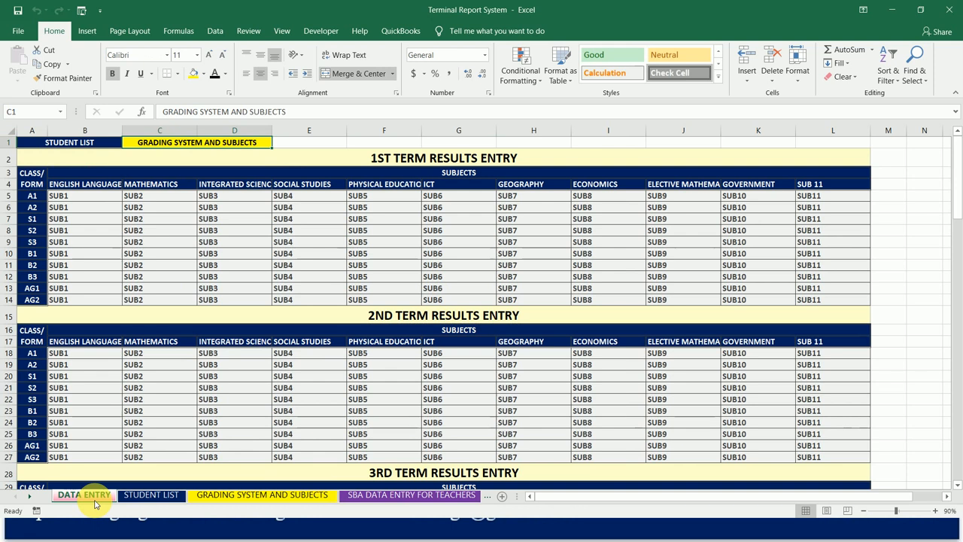
click(18, 10)
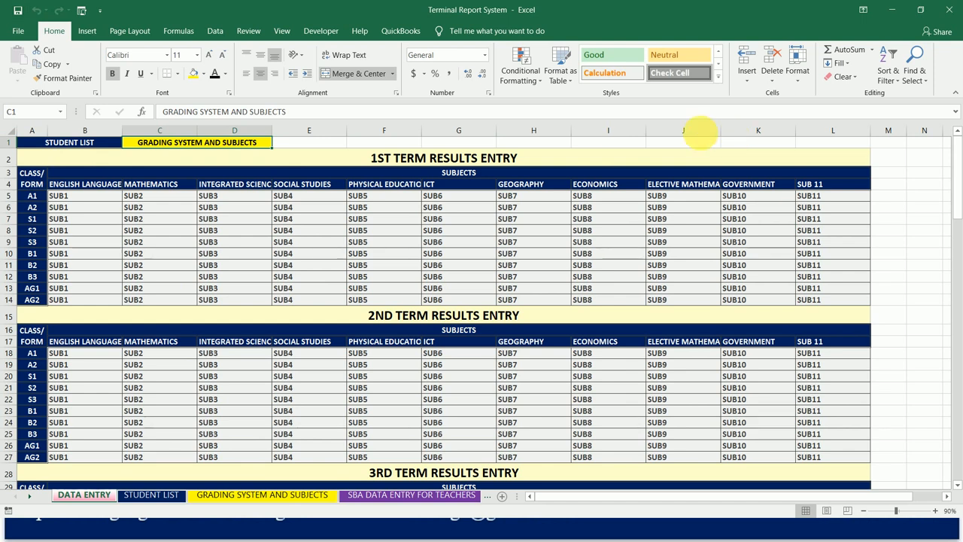
click(949, 16)
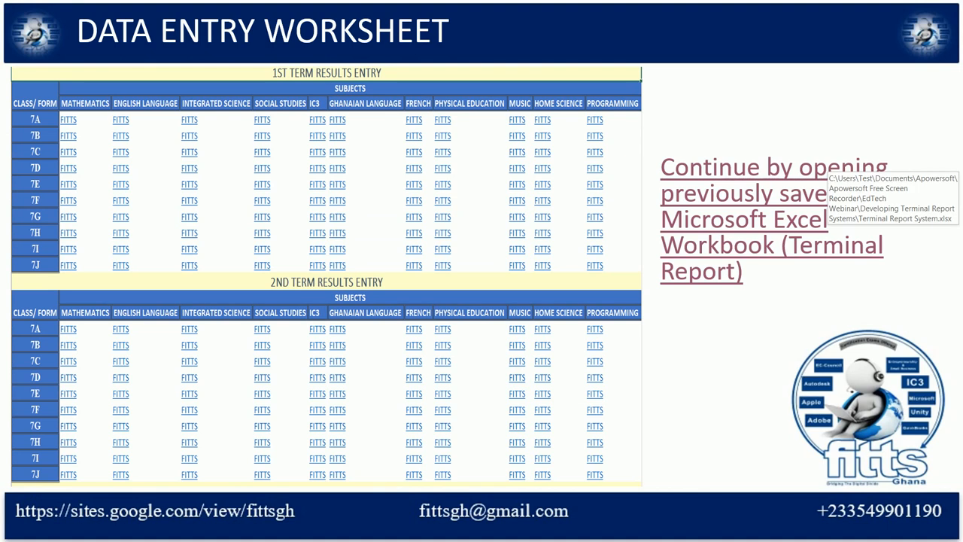